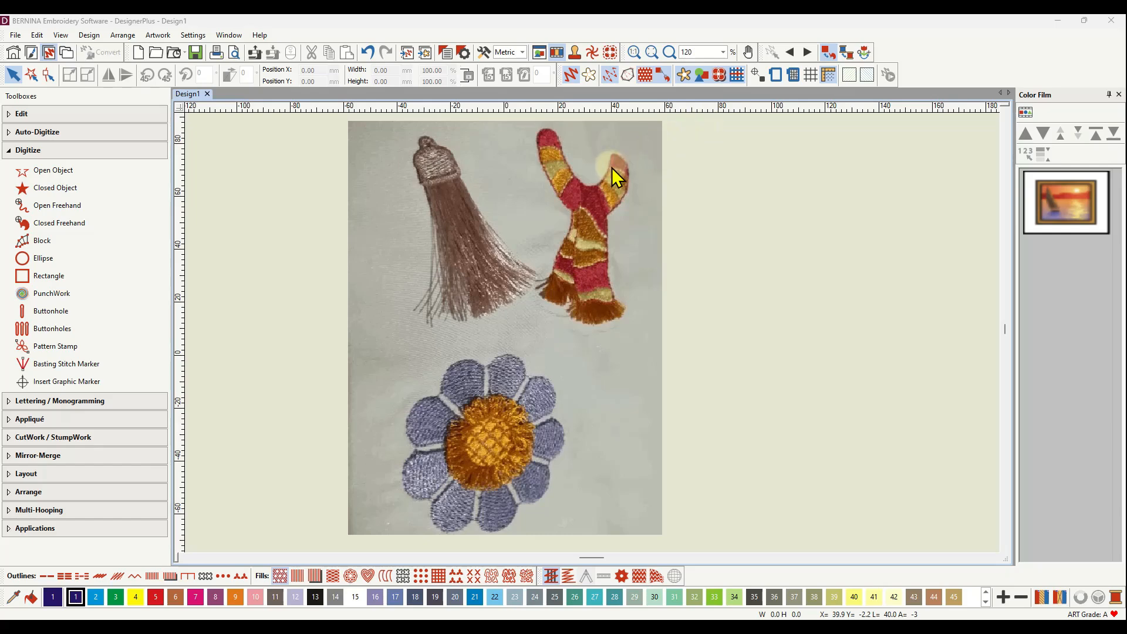
Step: Delete the reference picture of the tassel, scarf and flower from the design
left_click(1055, 204)
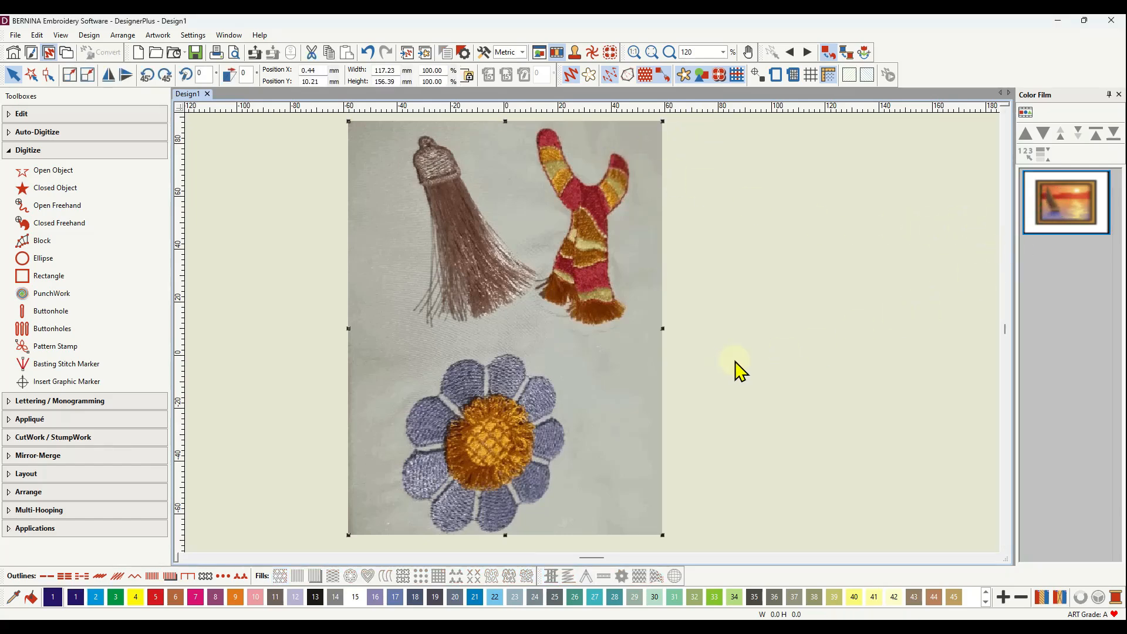
key("Delete")
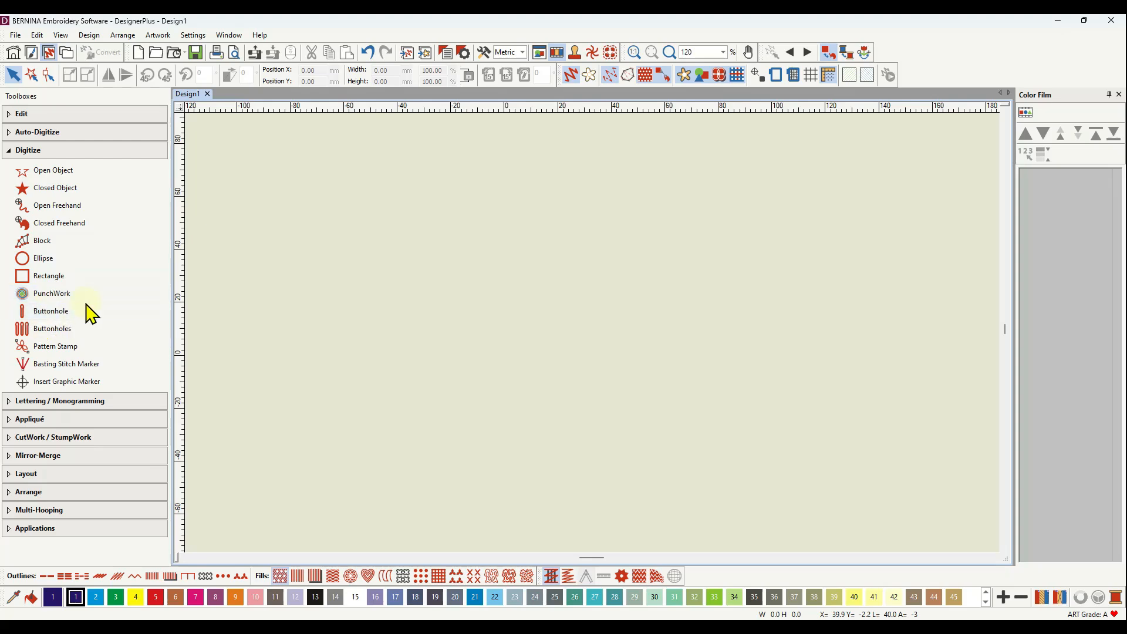
Step: Digitize a closed ring-shaped Block object about 64 by 55 mm from nine point pairs radiating around a small central hole
left_click(43, 249)
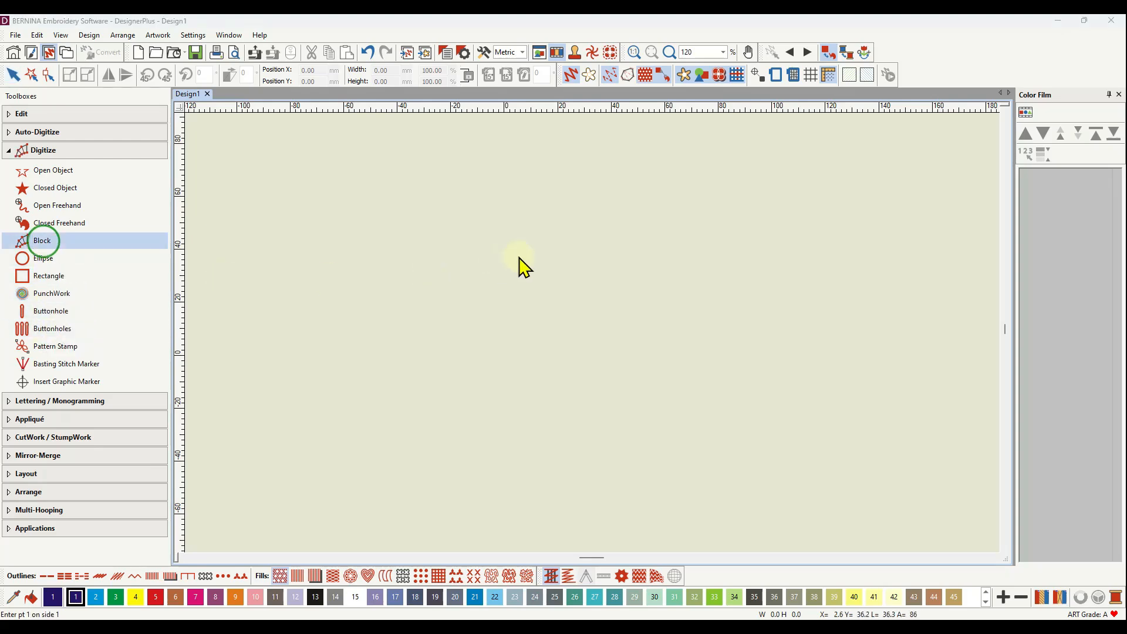
left_click(563, 210)
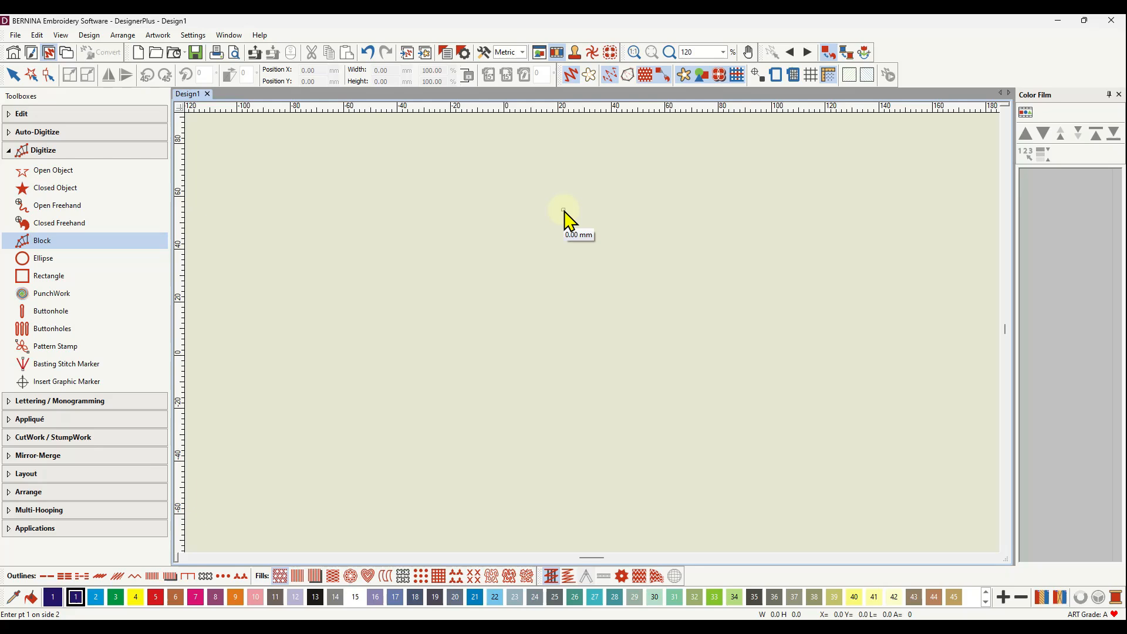
left_click(565, 267)
left_click(617, 213)
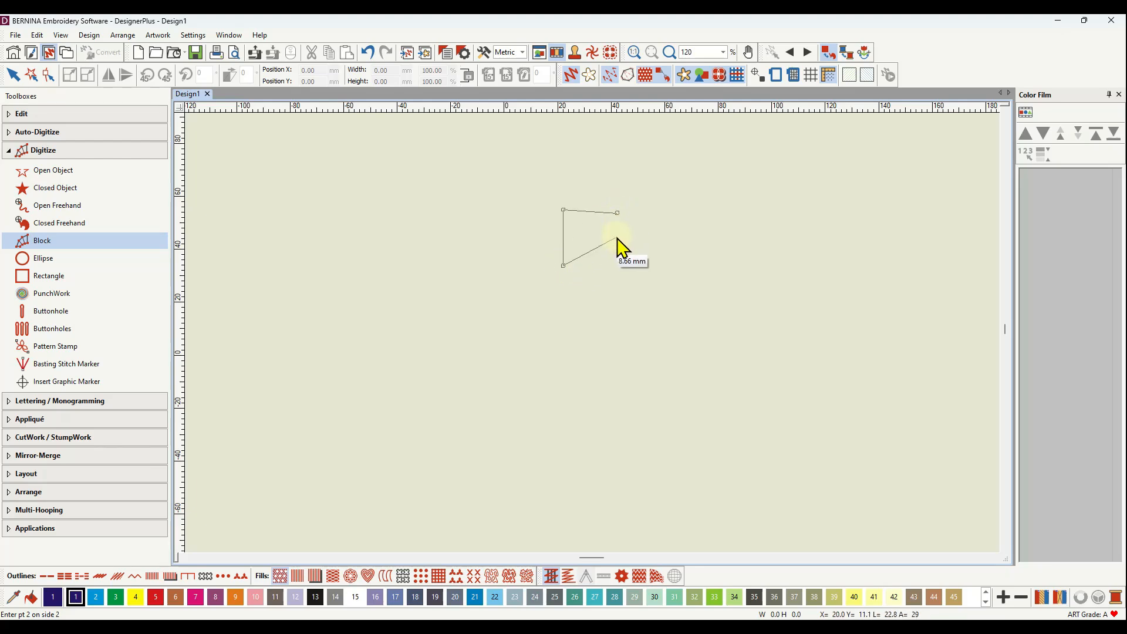
right_click(573, 270)
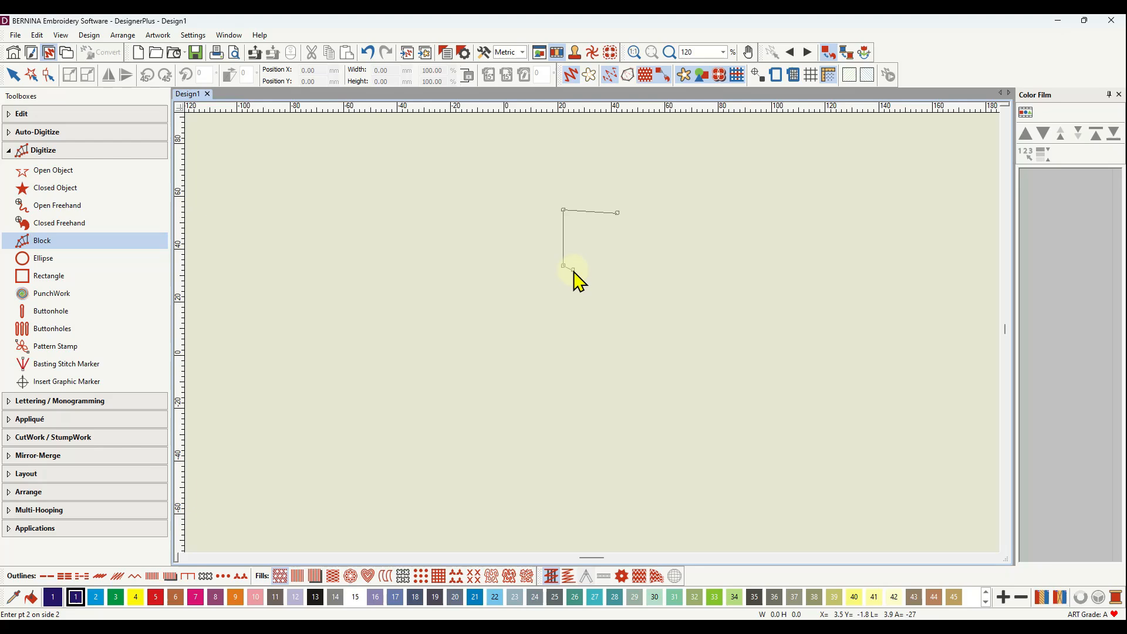
left_click(651, 274)
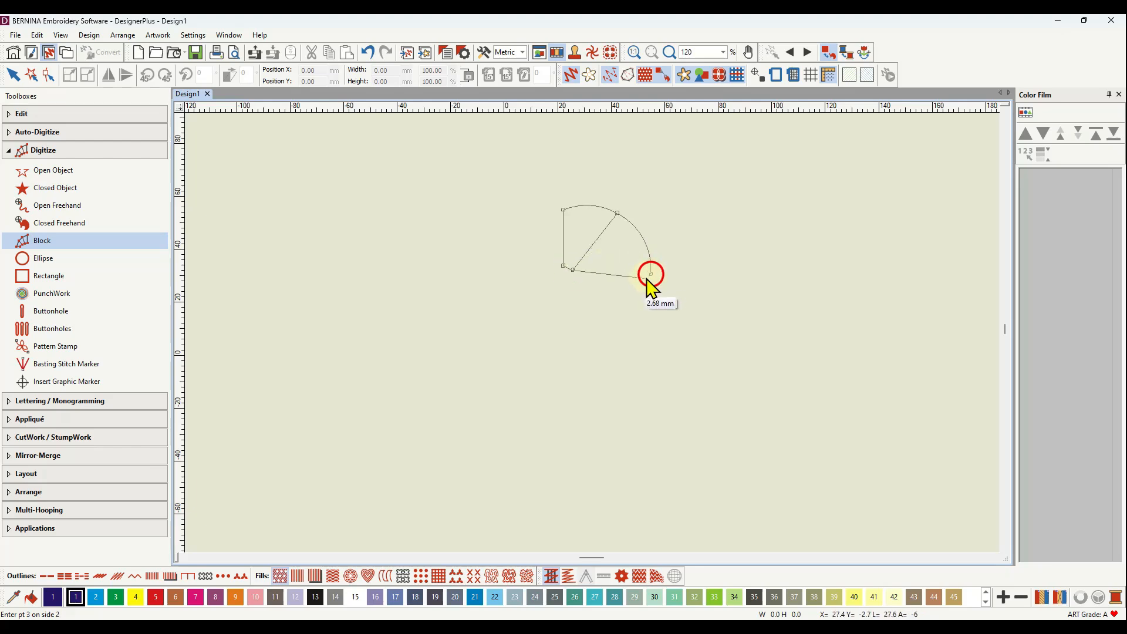
right_click(576, 278)
left_click(638, 339)
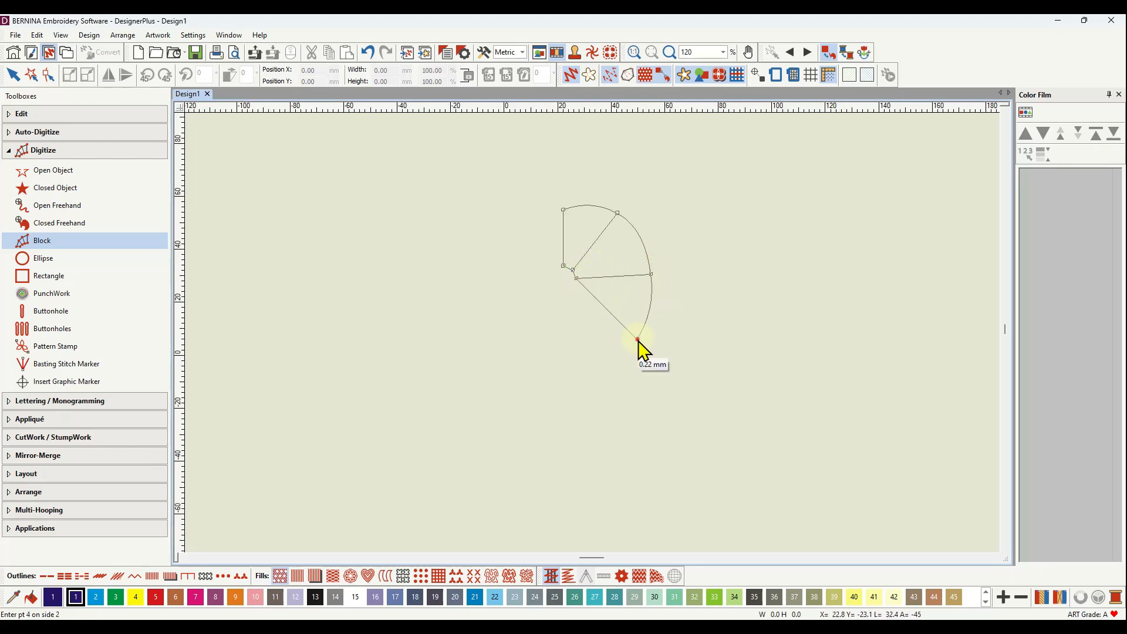
left_click(575, 286)
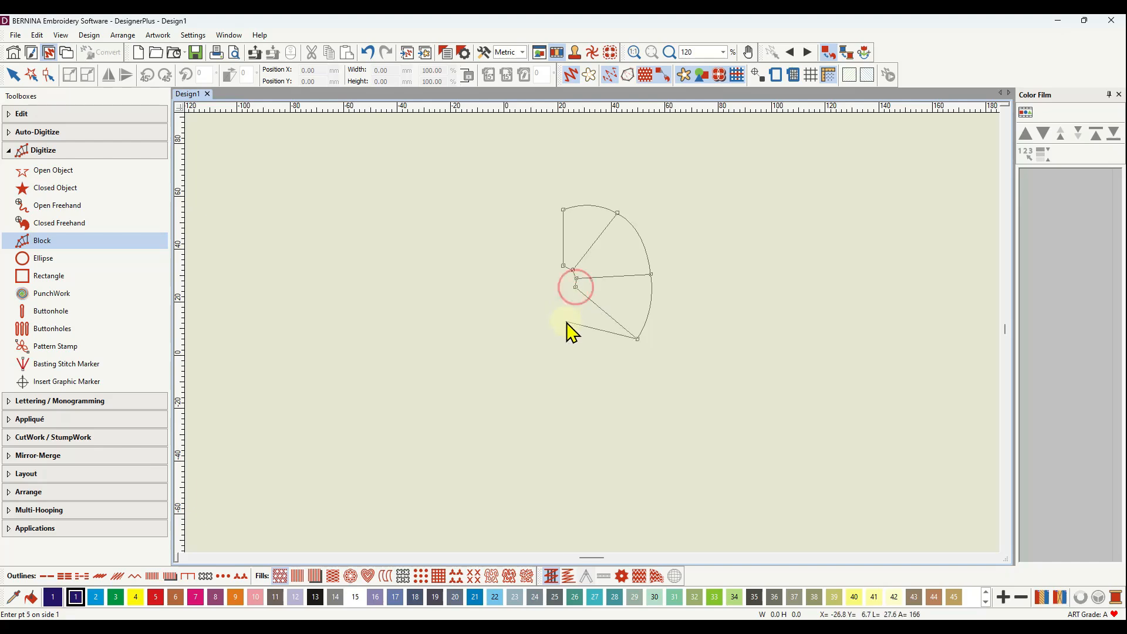
left_click(580, 352)
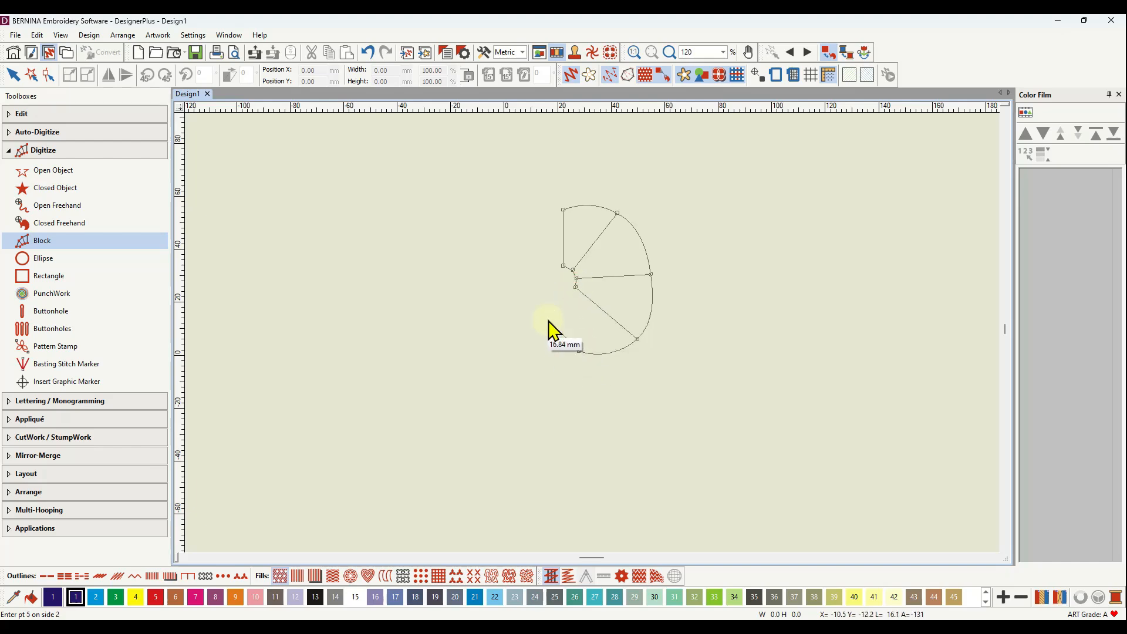
left_click(568, 292)
left_click(513, 337)
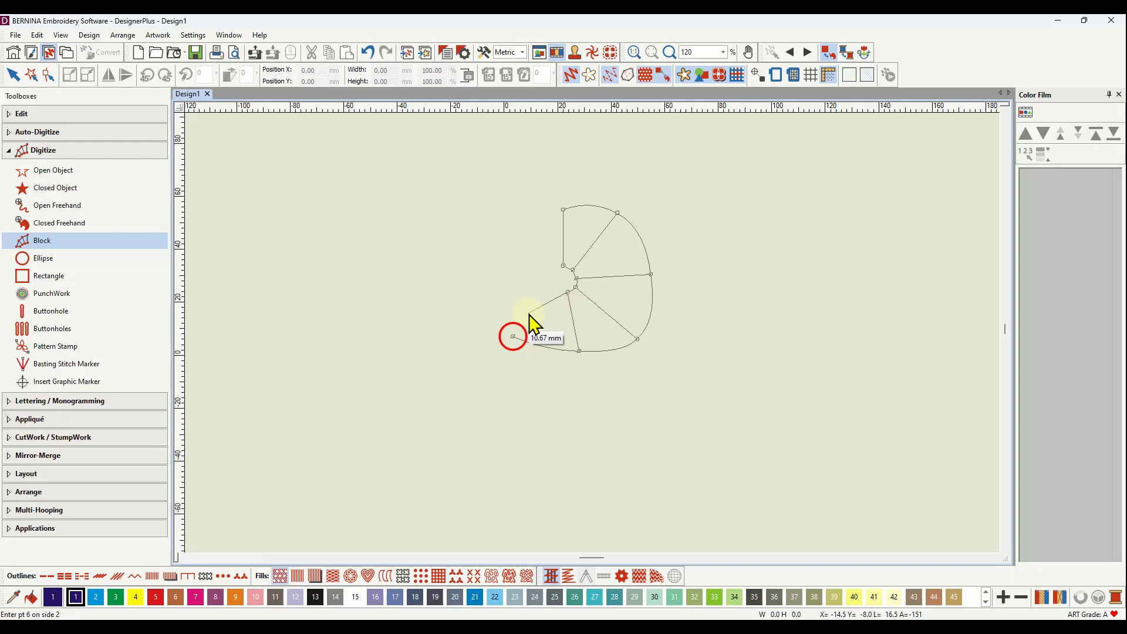
left_click(552, 292)
left_click(482, 280)
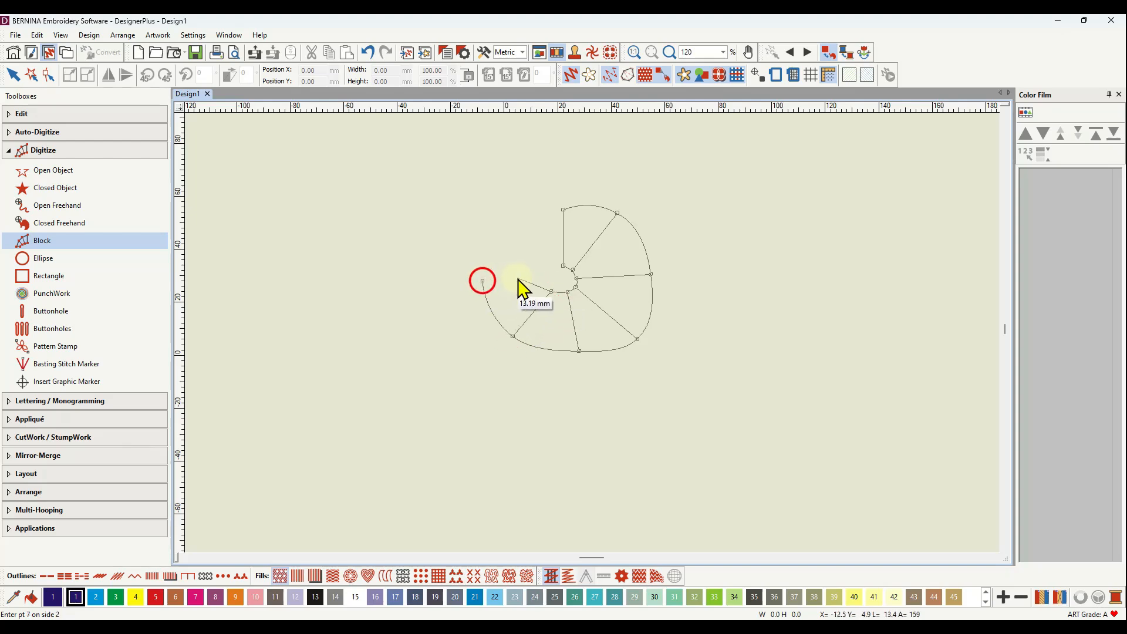
left_click(498, 223)
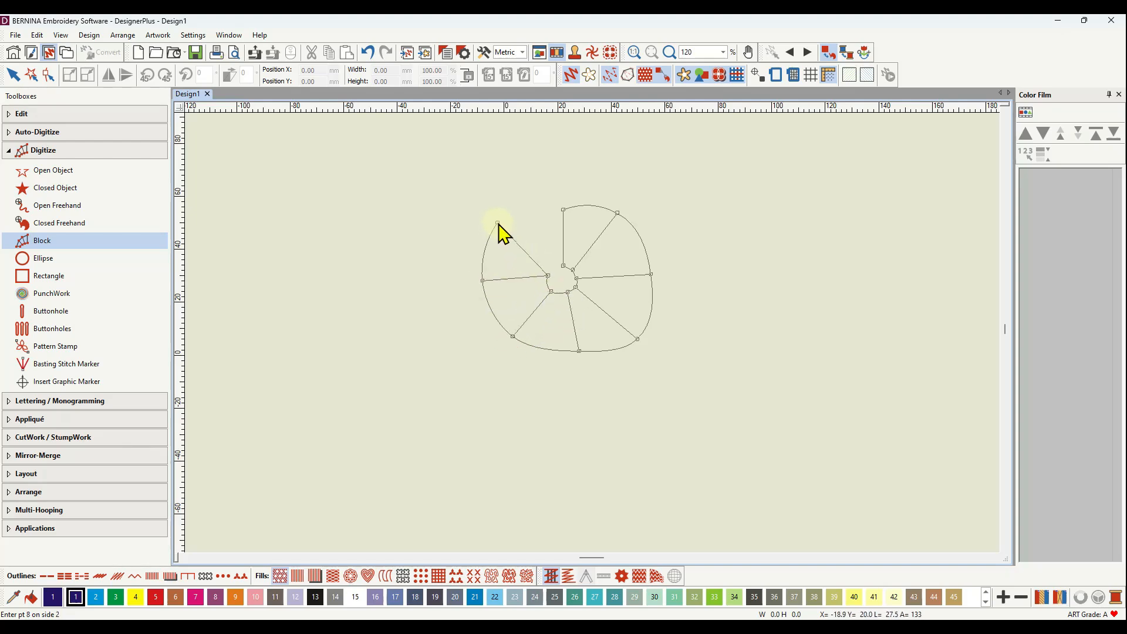
left_click(553, 267)
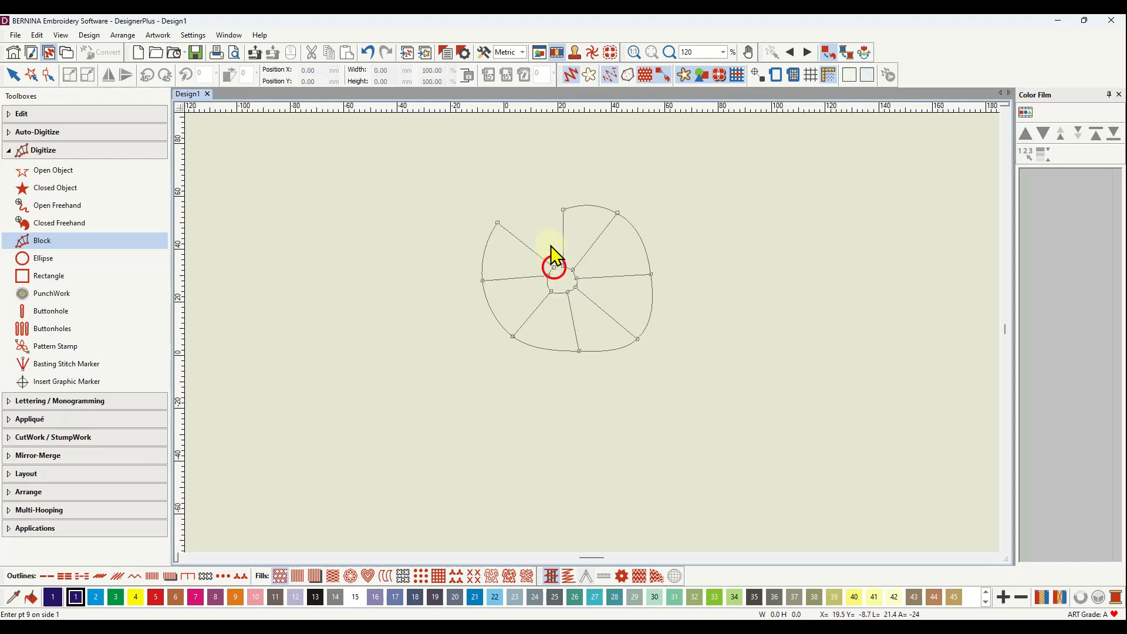
left_click(563, 210)
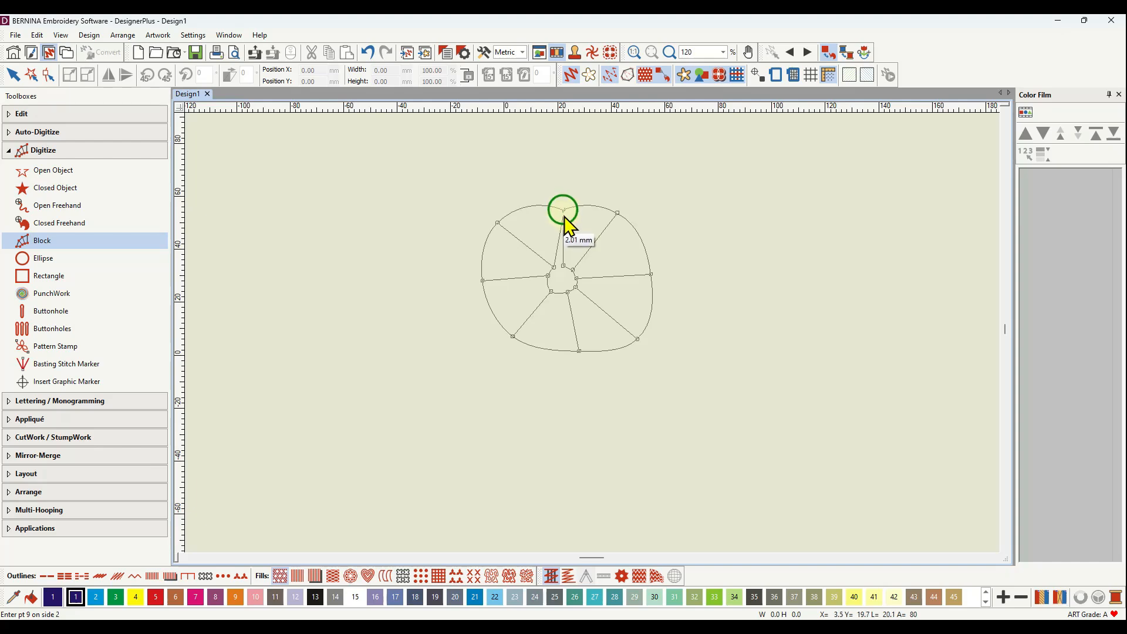
left_click(566, 267)
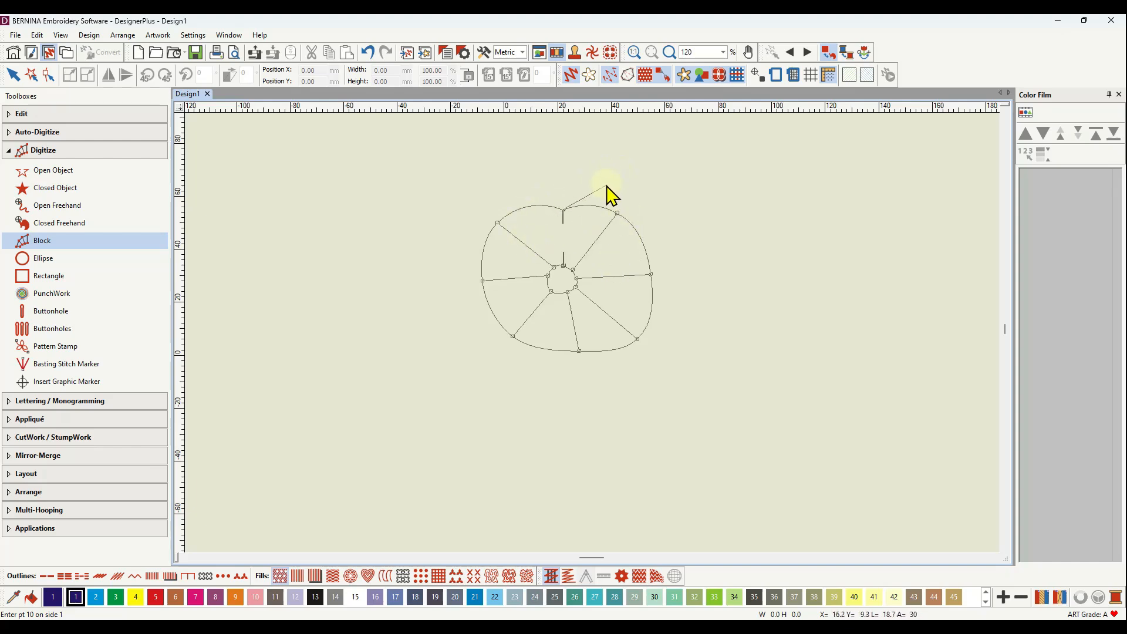
key("Return")
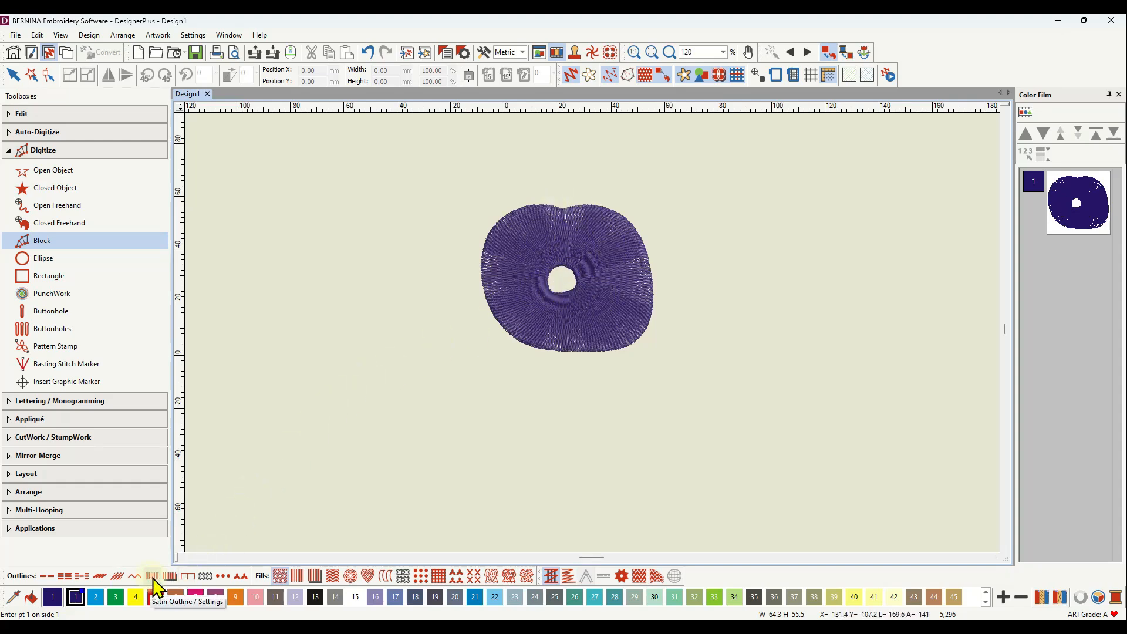
Step: Change the ring's fill to Satin and scale it down proportionally to about 39 by 33 mm
left_click(1074, 197)
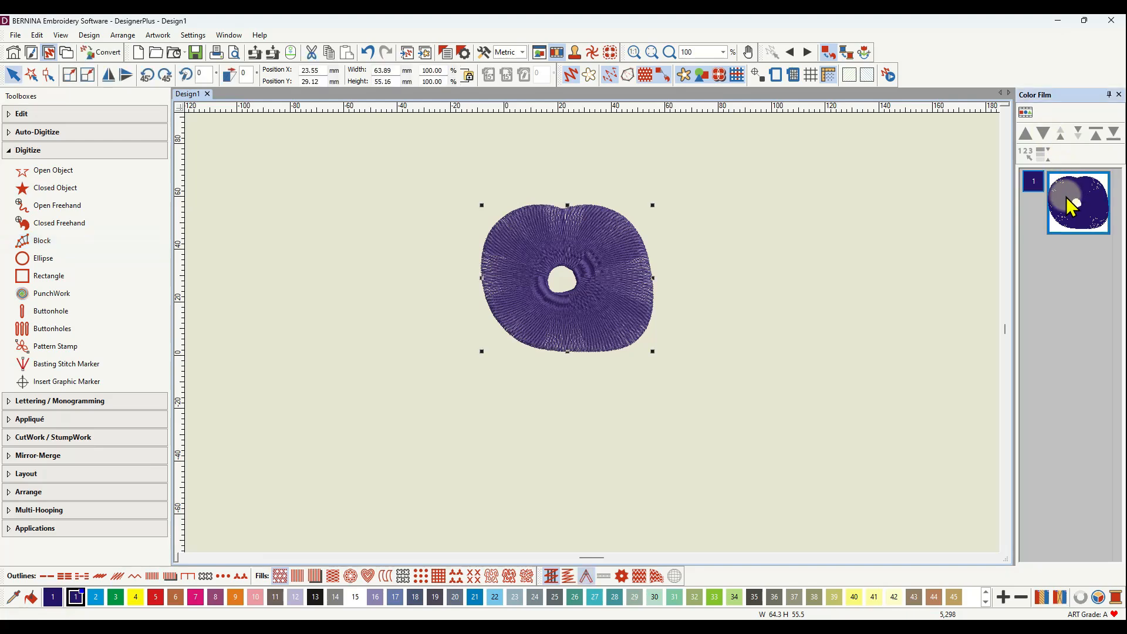
left_click(298, 575)
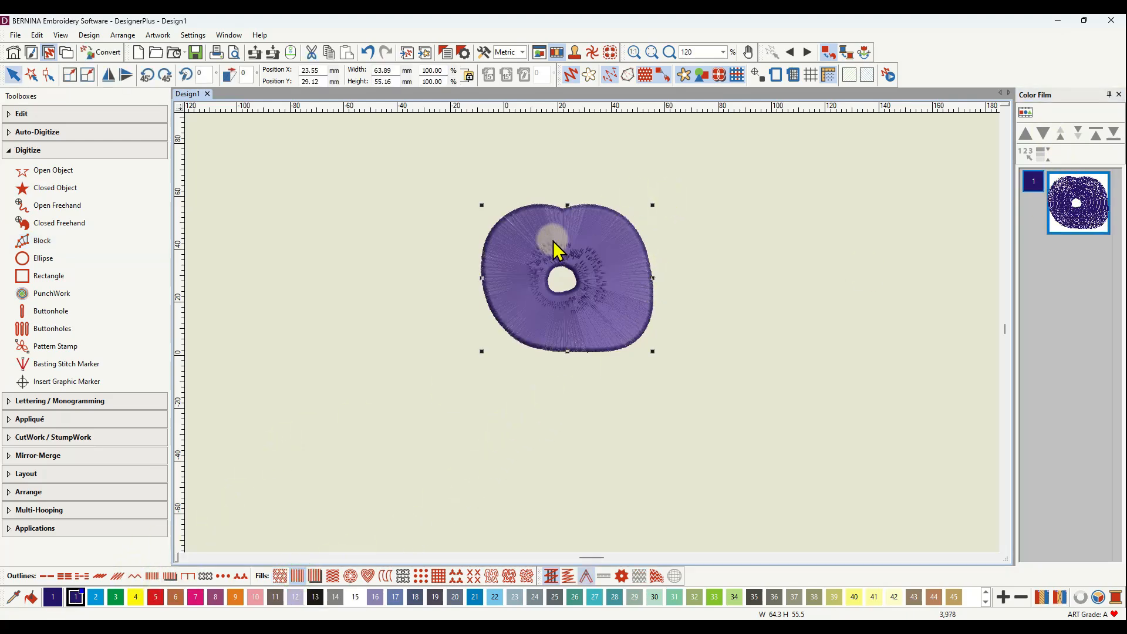
left_click_drag(653, 205, 585, 263)
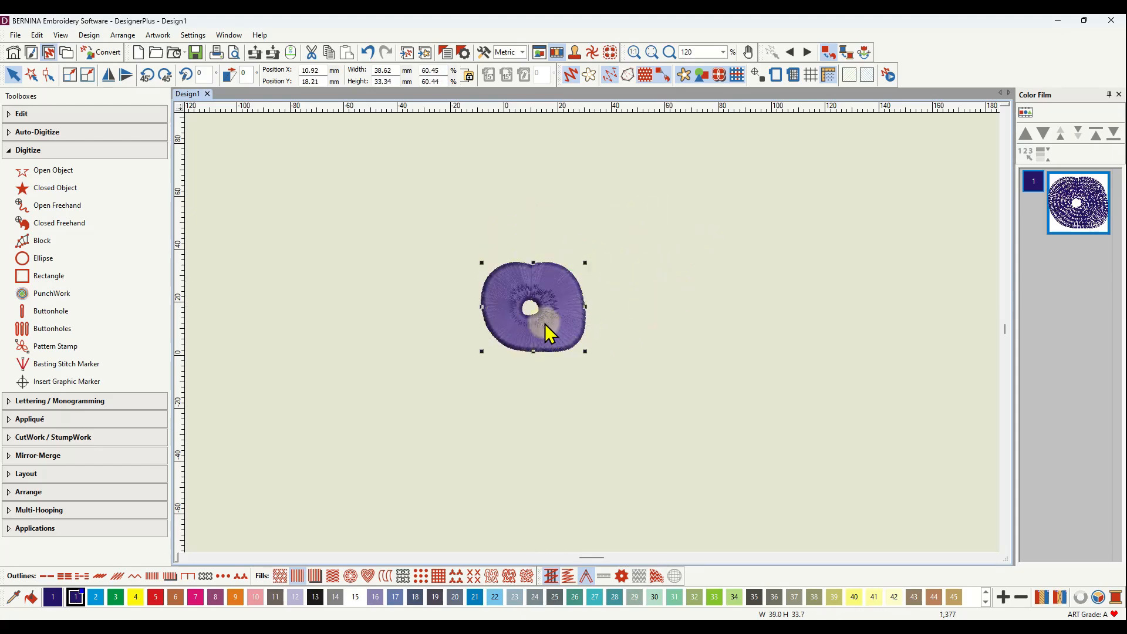
Step: Delete the satin-filled ring from the design
scroll(593, 333, "up", 6)
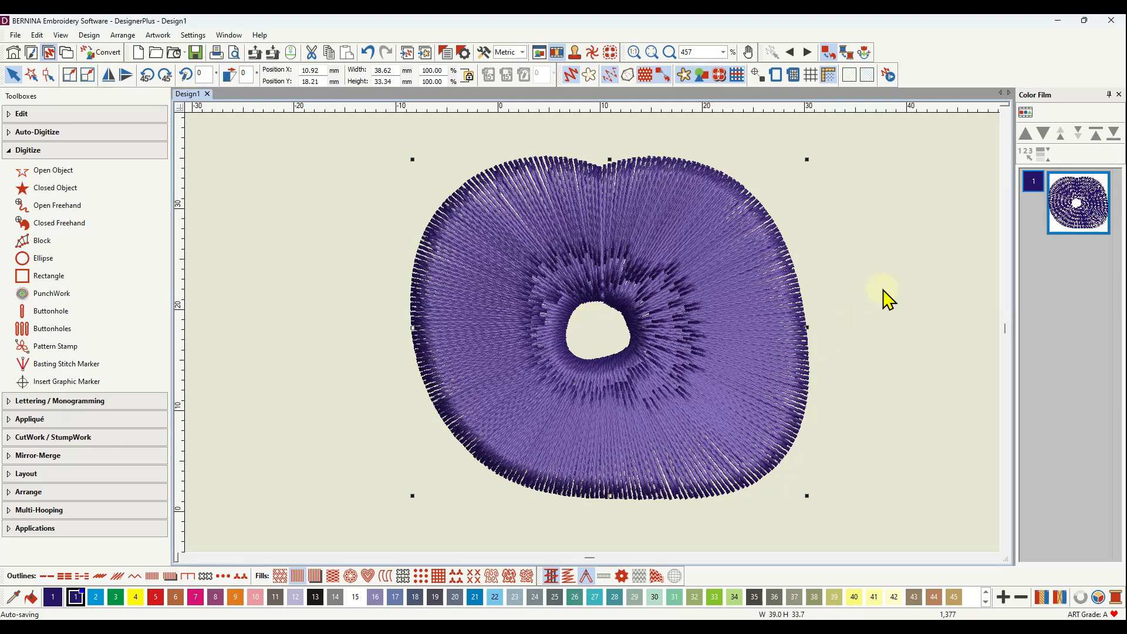
key("Delete")
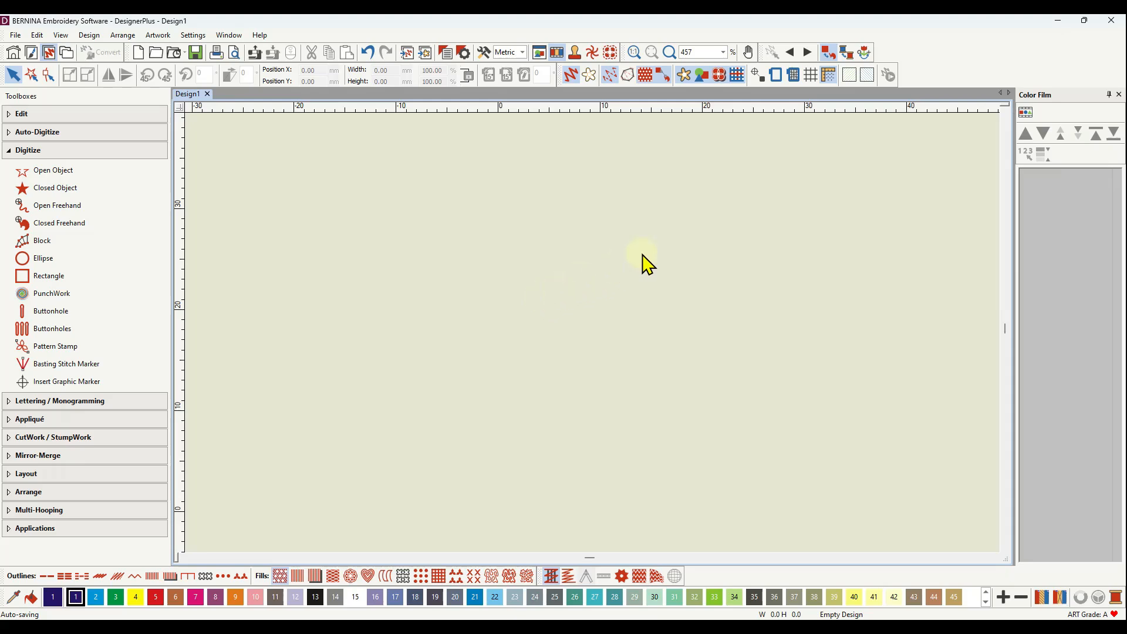
Step: Show the design grid with 0.40 mm horizontal and 3.50 mm vertical spacing
left_click(810, 75)
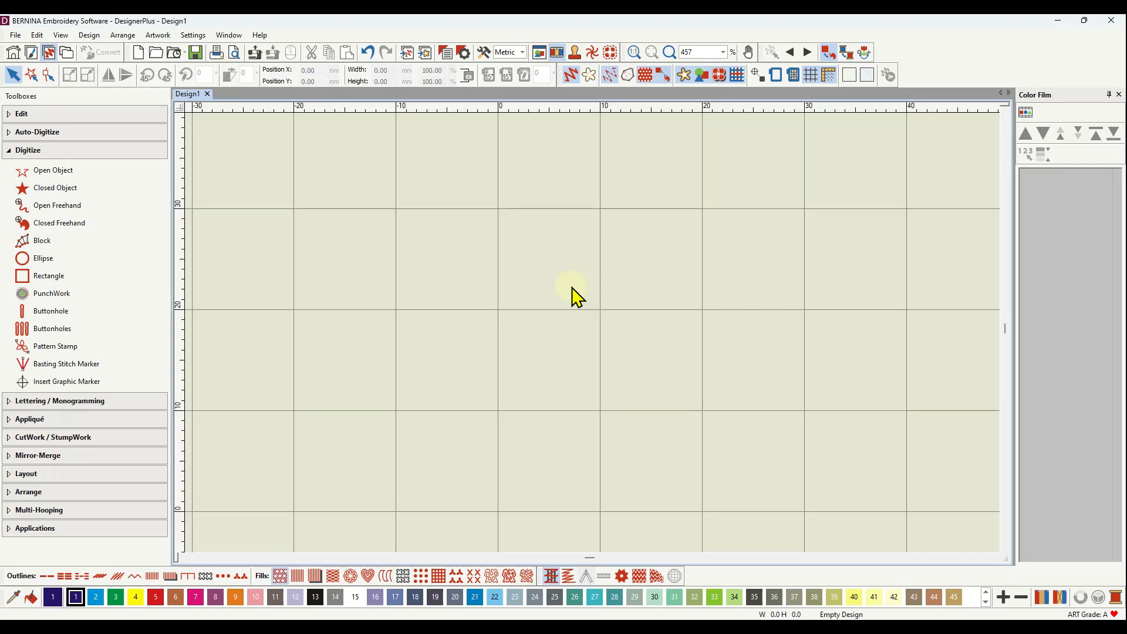
right_click(810, 75)
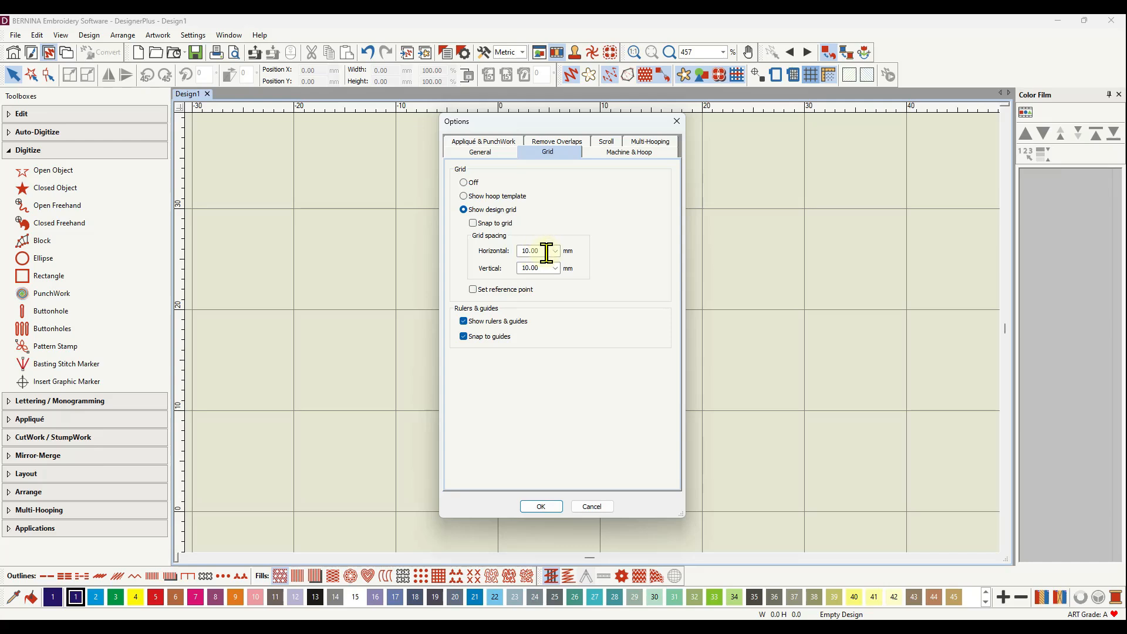
left_click_drag(546, 253, 520, 252)
type("3.50")
left_click(474, 225)
left_click(541, 506)
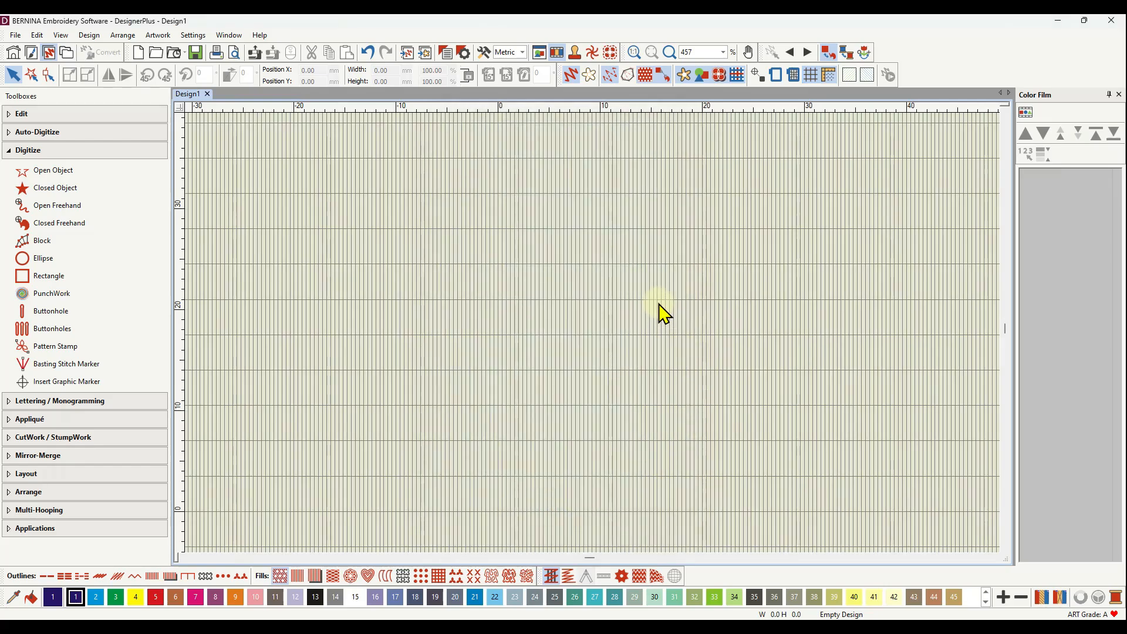
Step: Prepare an Open Object outline in thread color 5 and turn on snapping to the design grid
scroll(571, 309, "up", 3)
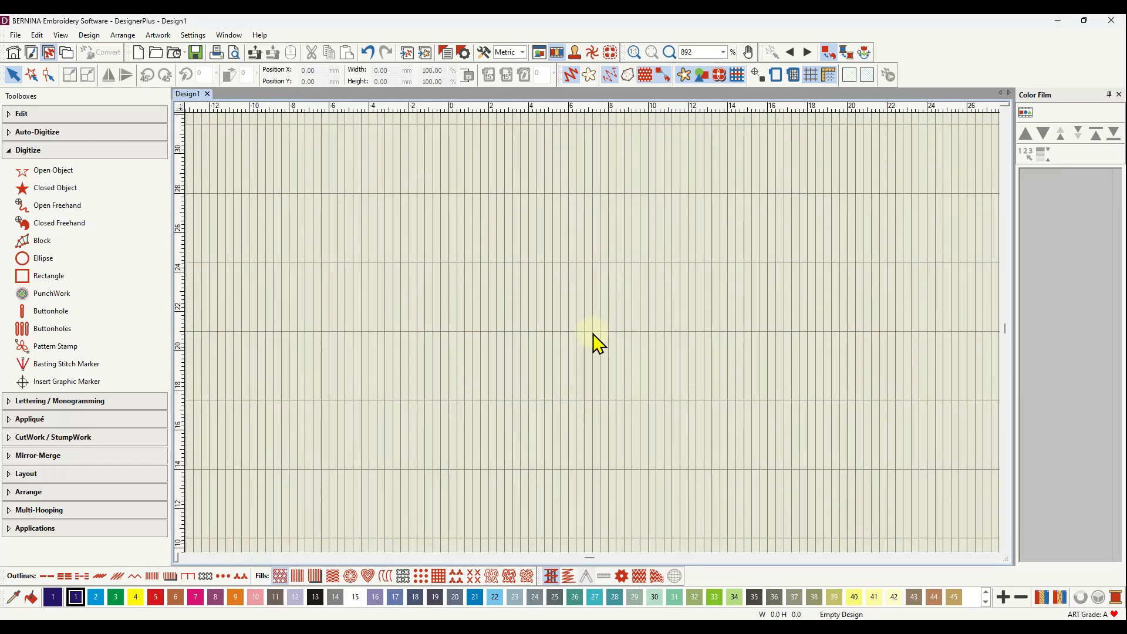
scroll(595, 342, "up", 3)
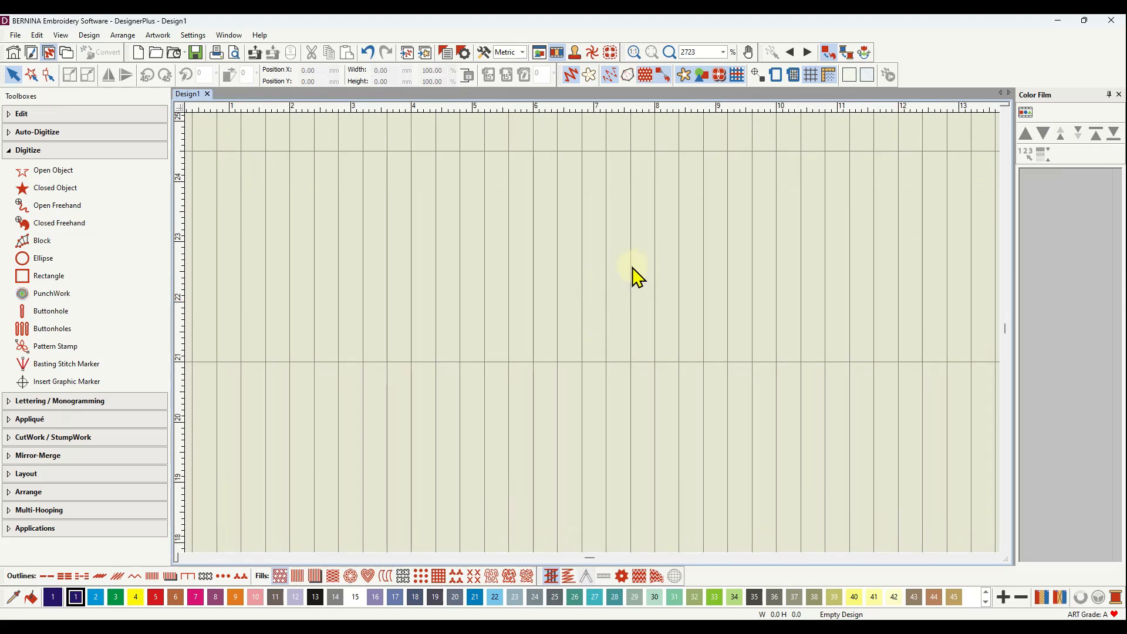
scroll(637, 277, "down", 1)
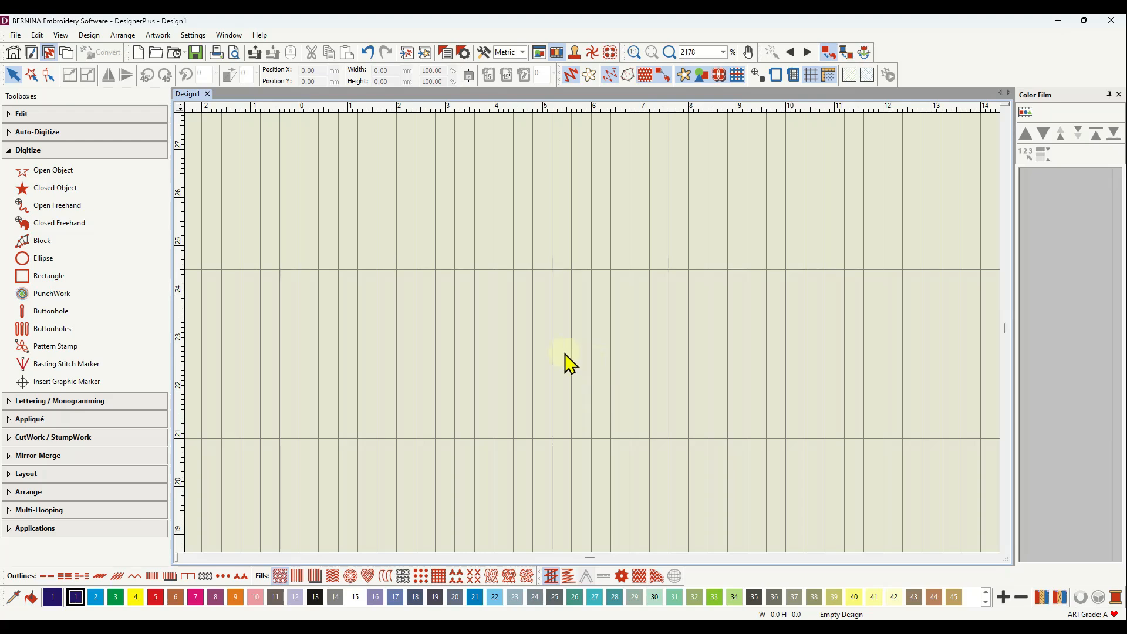
left_click(58, 175)
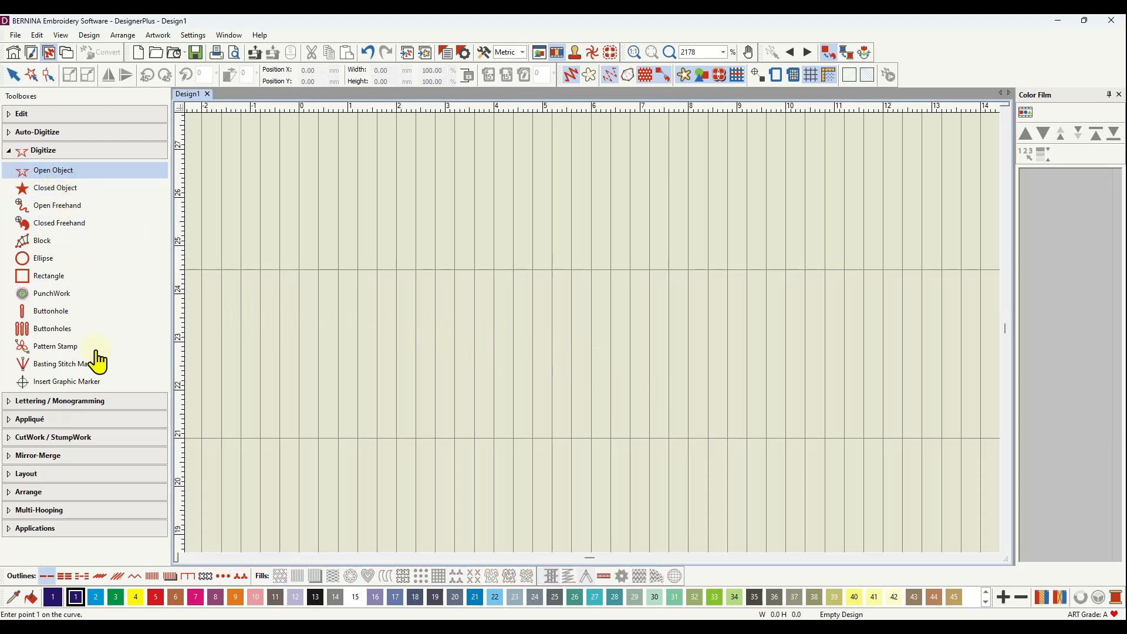
left_click(156, 597)
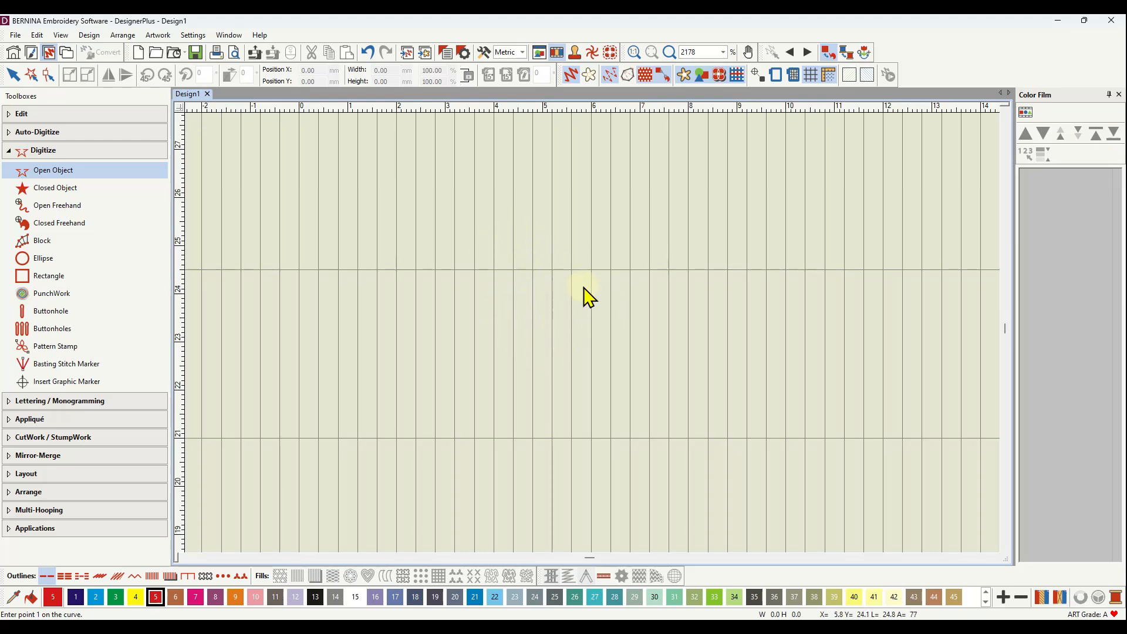
right_click(810, 76)
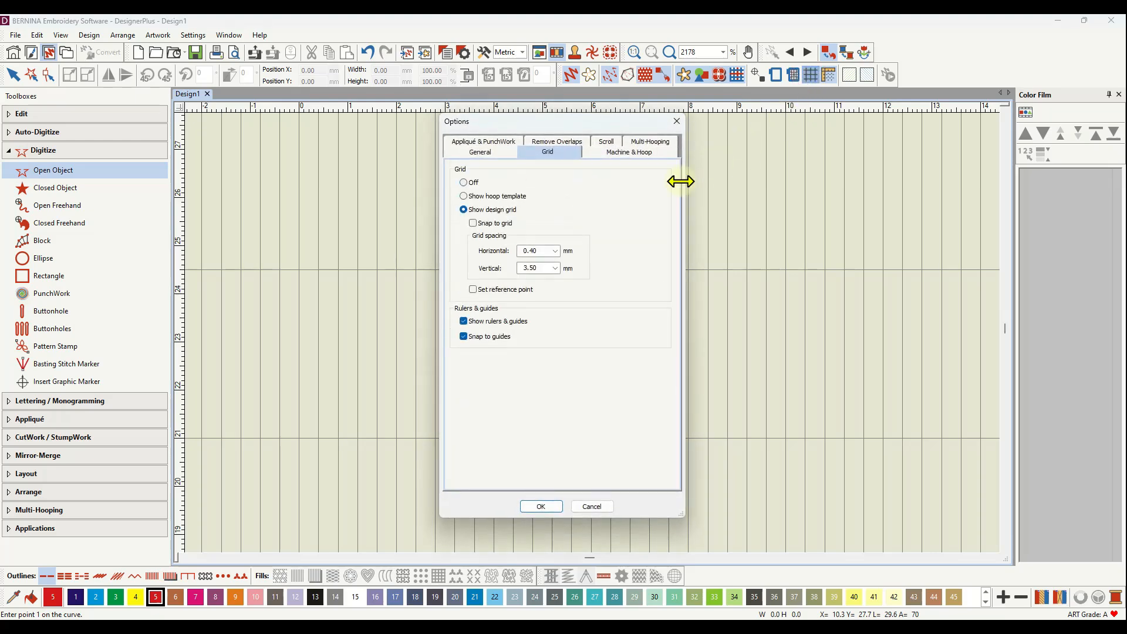
left_click(475, 224)
left_click(540, 507)
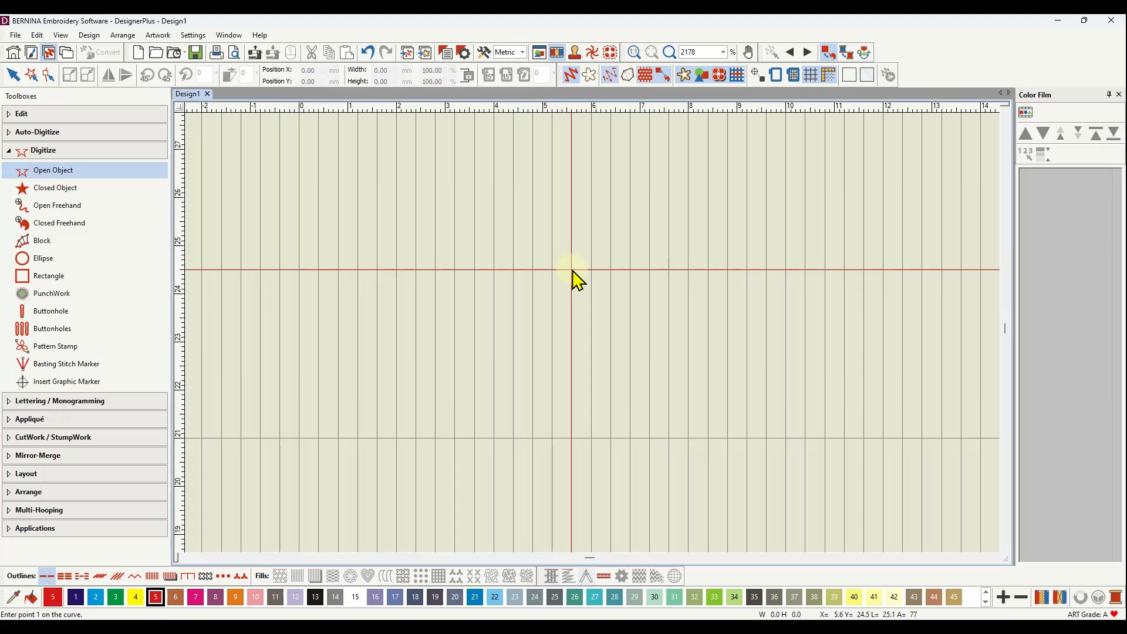
Step: Digitize an open zigzag outline about 2.4 mm wide and 7 mm high, one grid column per pass, starting and ending on its middle gridline
left_click(493, 438)
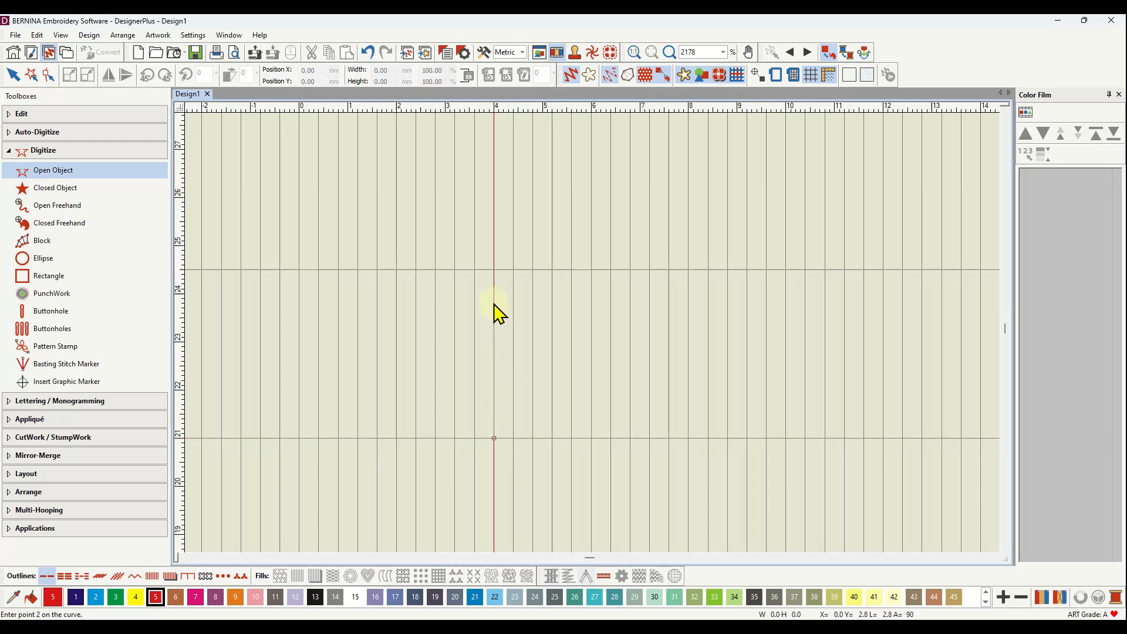
left_click(493, 271)
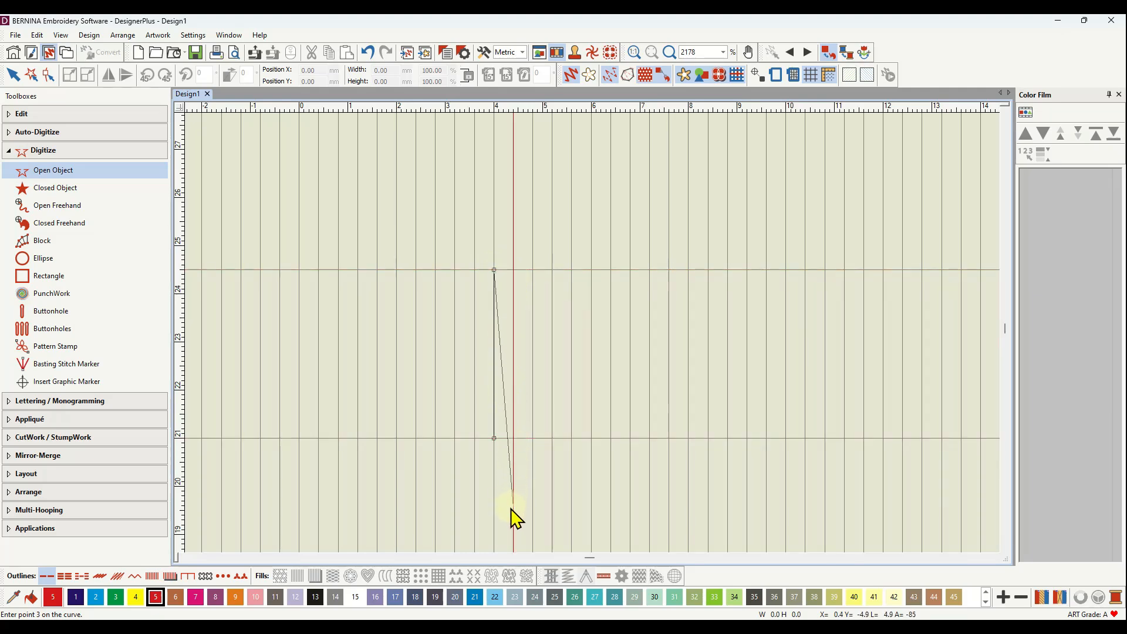
scroll(511, 505, "down", 1)
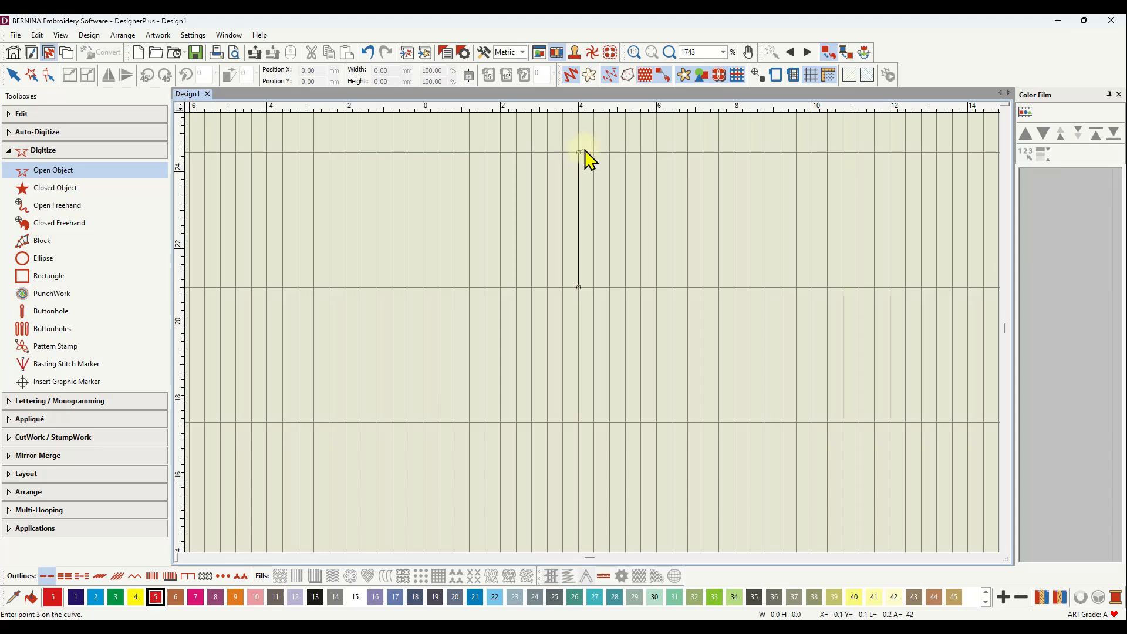
left_click(594, 422)
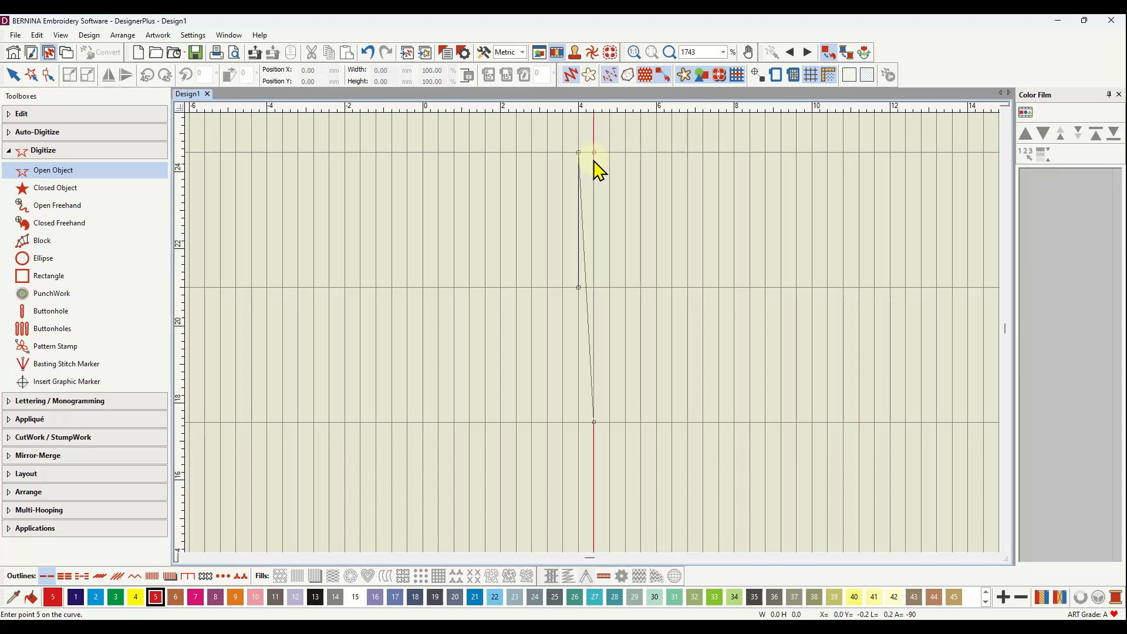
left_click(609, 422)
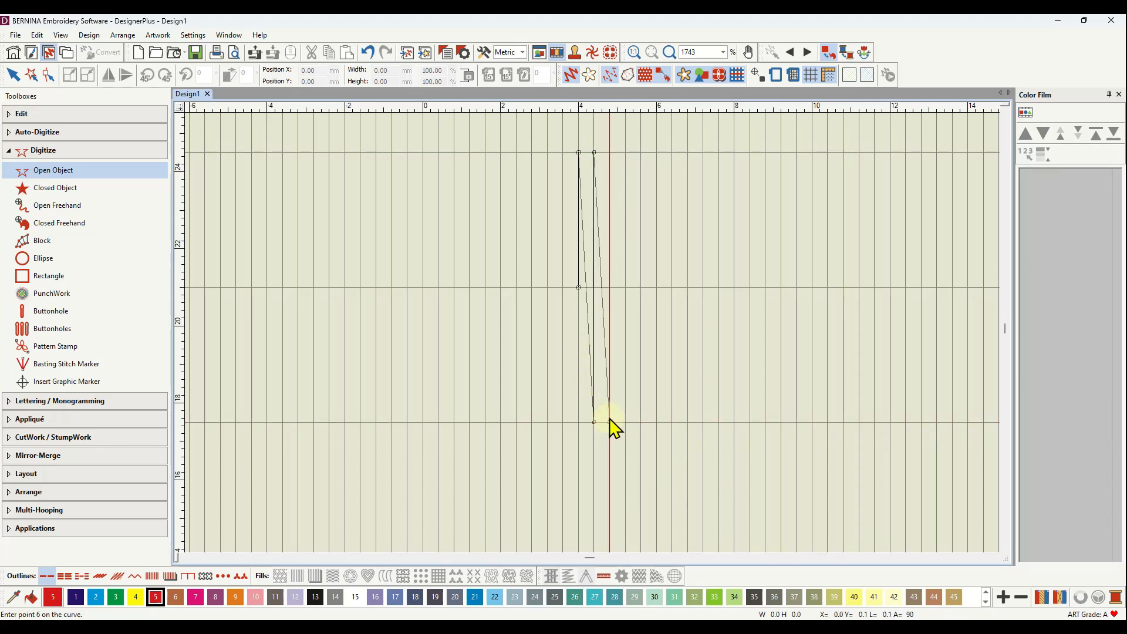
left_click(609, 153)
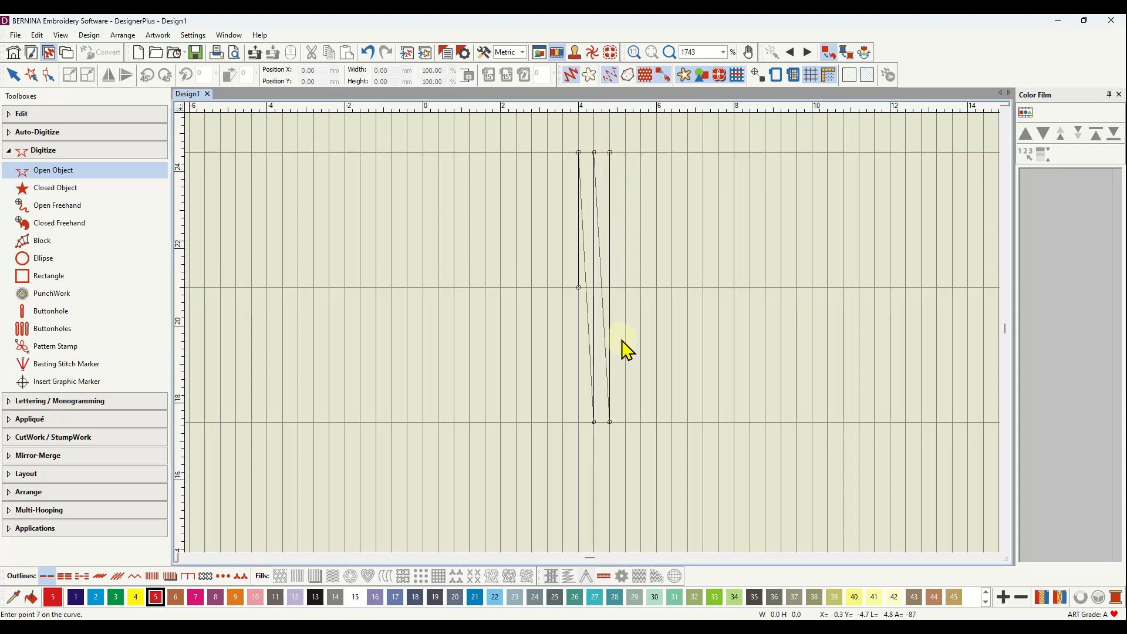
left_click(625, 422)
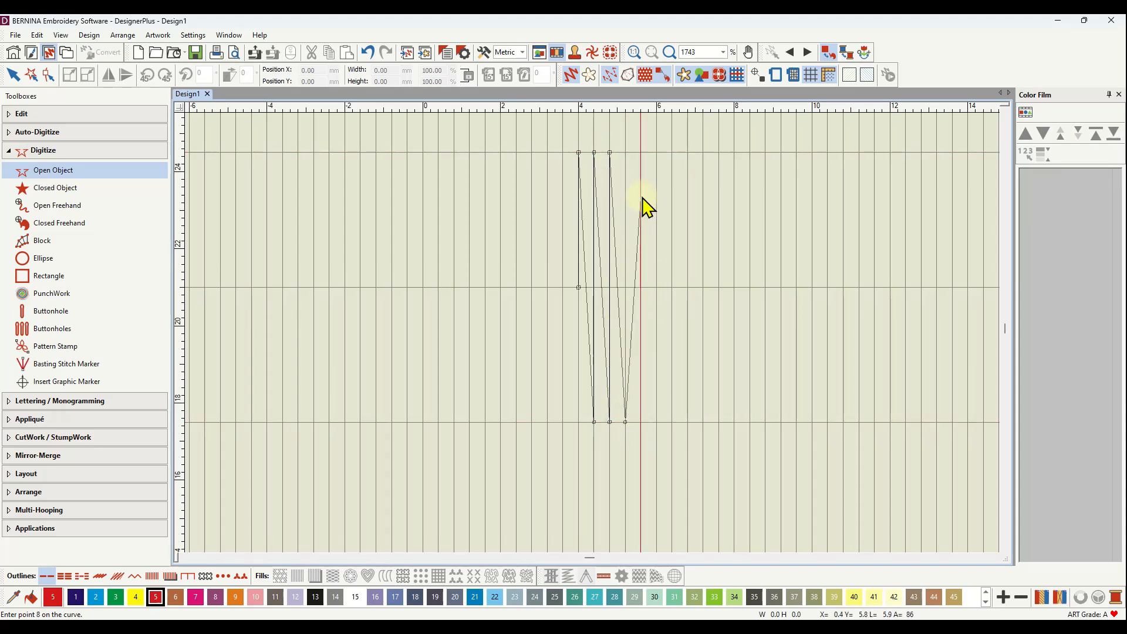
left_click(625, 152)
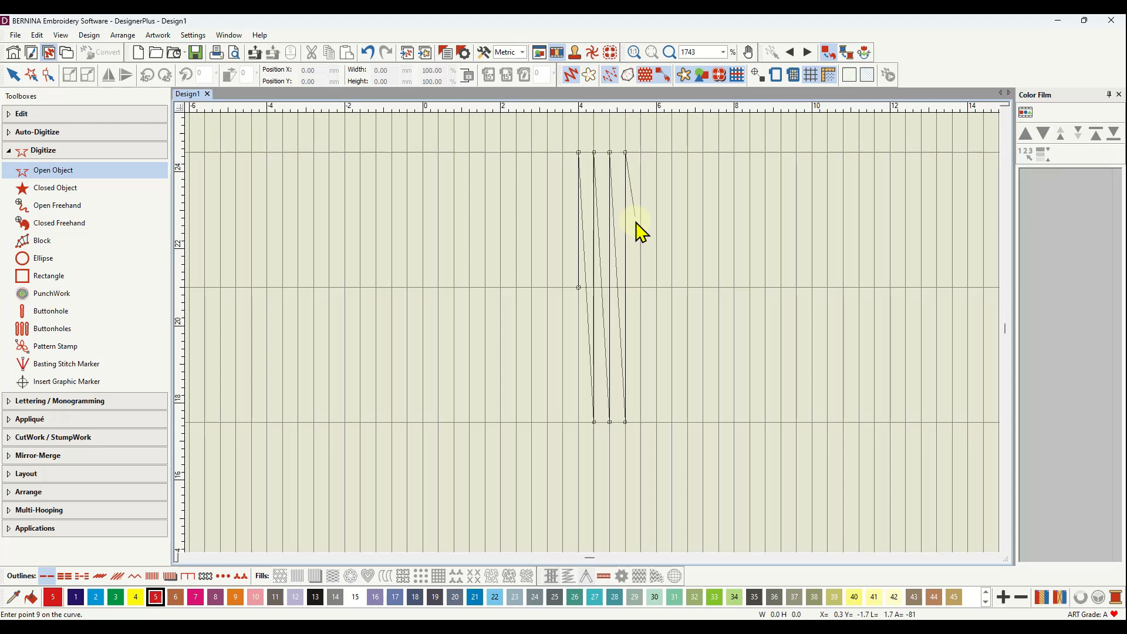
left_click(640, 422)
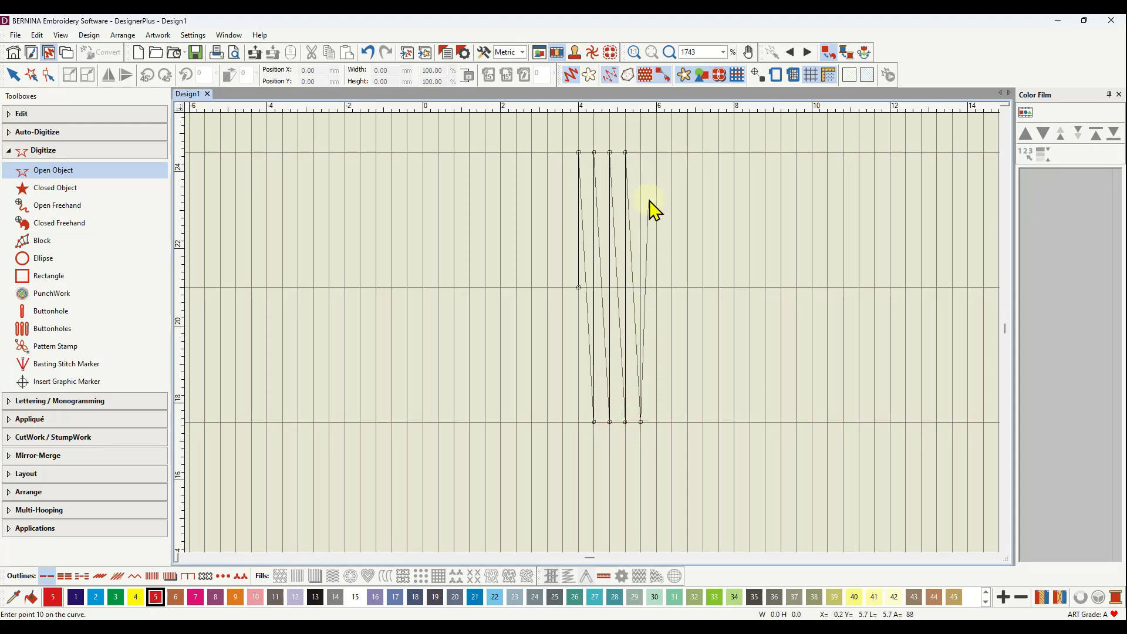
left_click(641, 153)
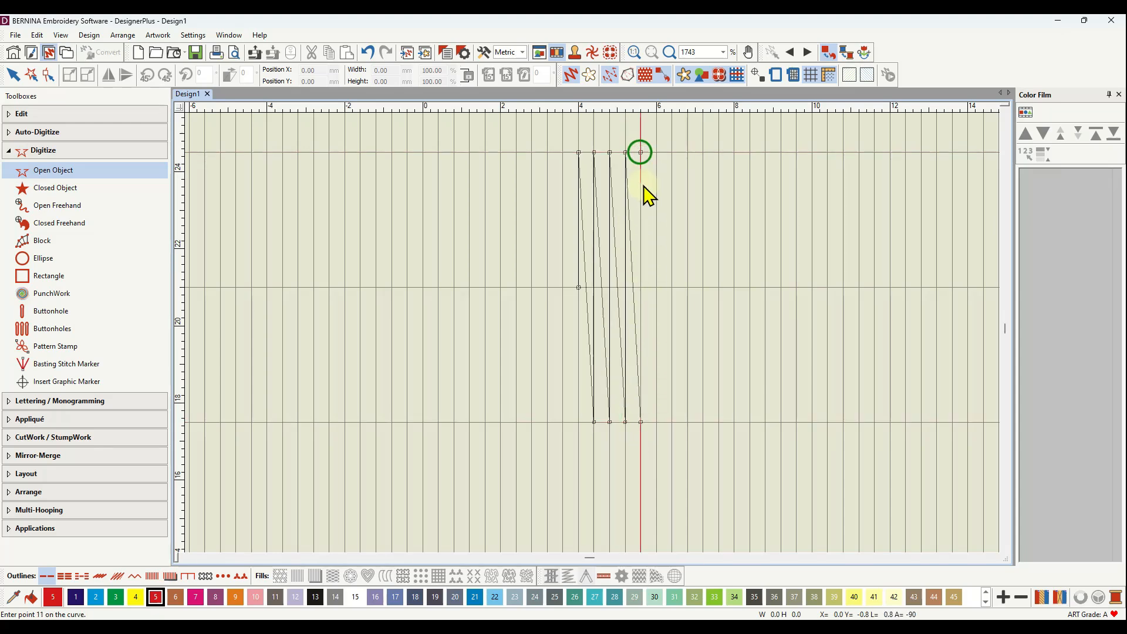
left_click(657, 421)
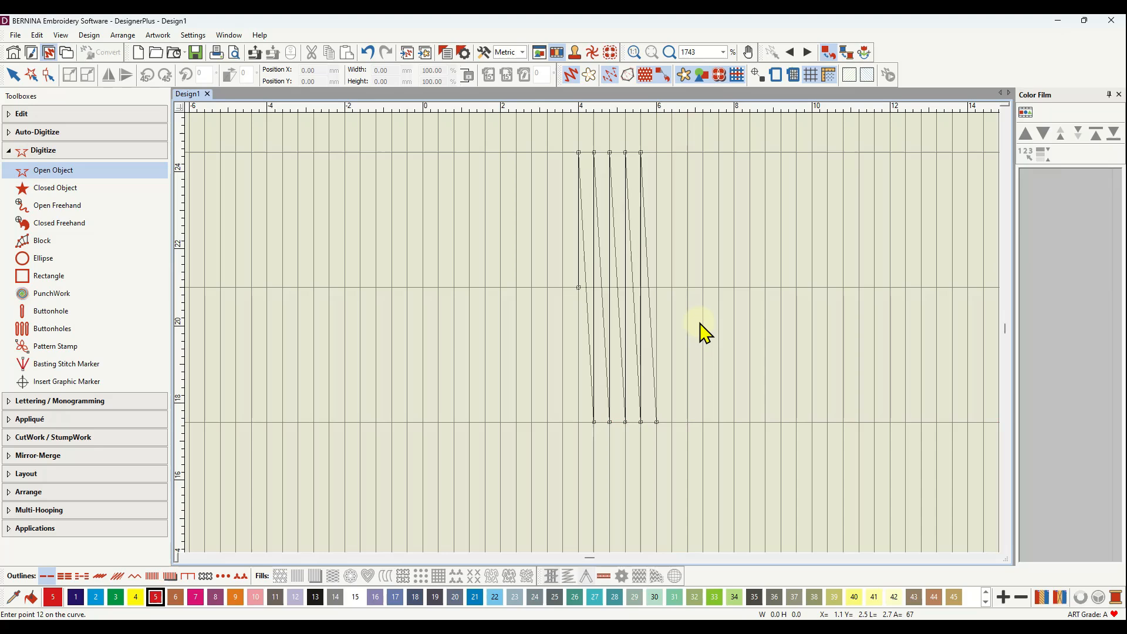
left_click(656, 153)
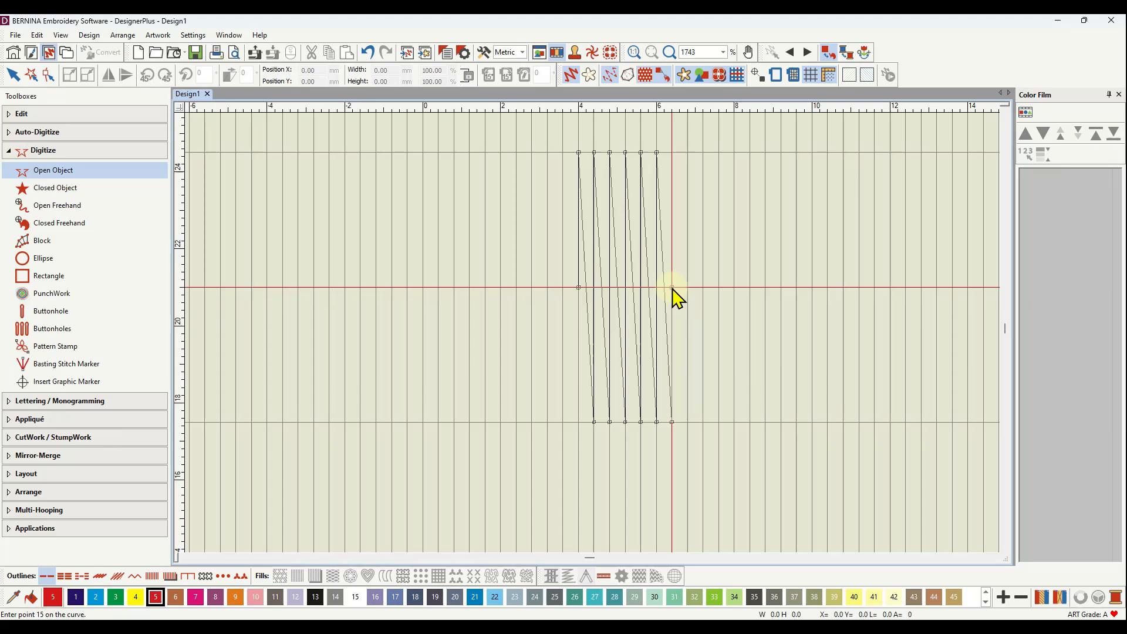
key("Return")
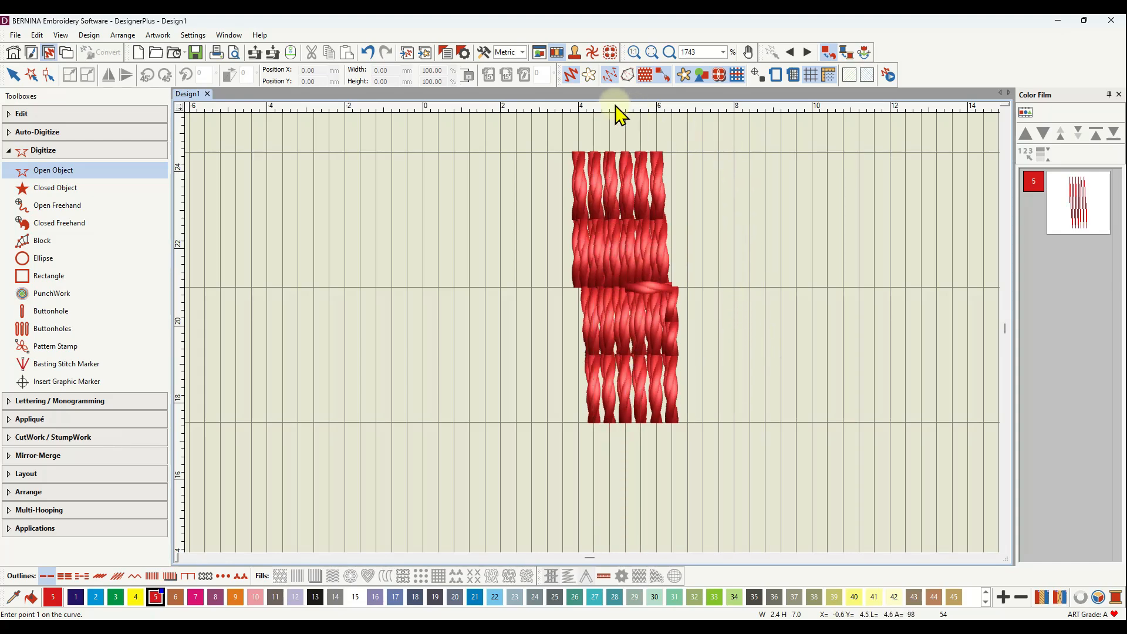
Step: Turn off the artistic view and set the zigzag outline's Single length to 3.50 mm with Variable run length off
left_click(573, 75)
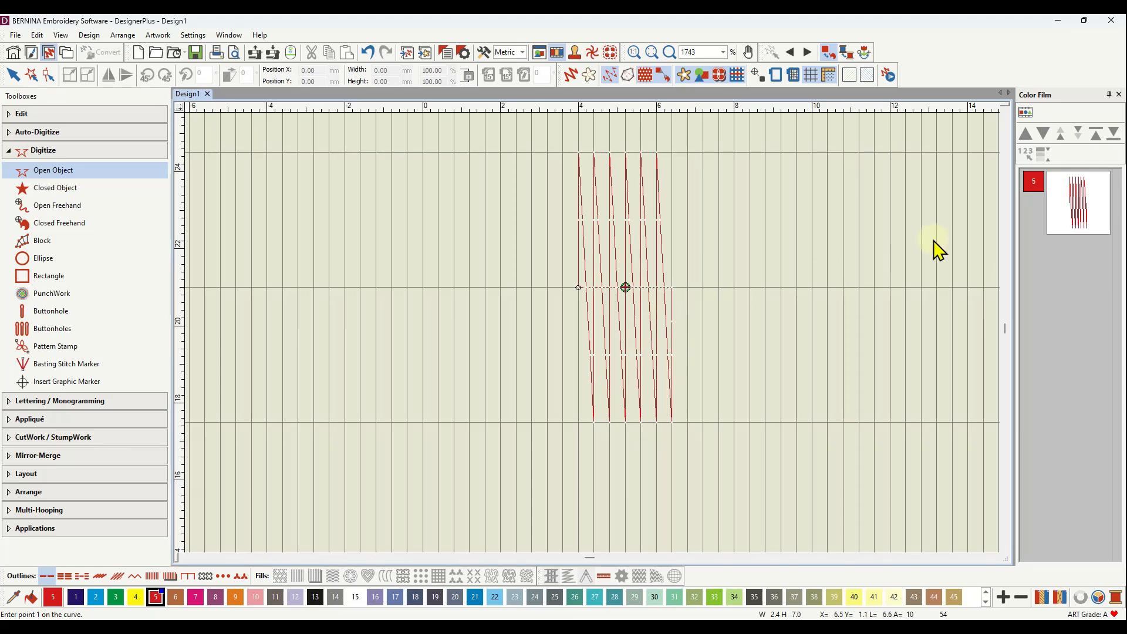
left_click(1069, 201)
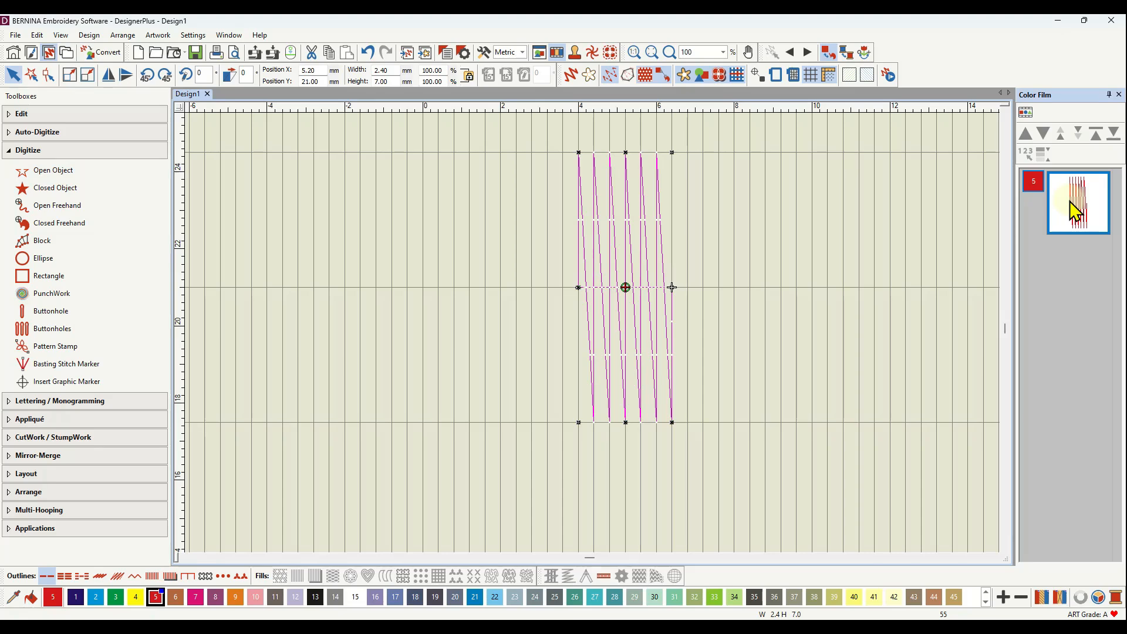
right_click(1071, 203)
left_click(1031, 207)
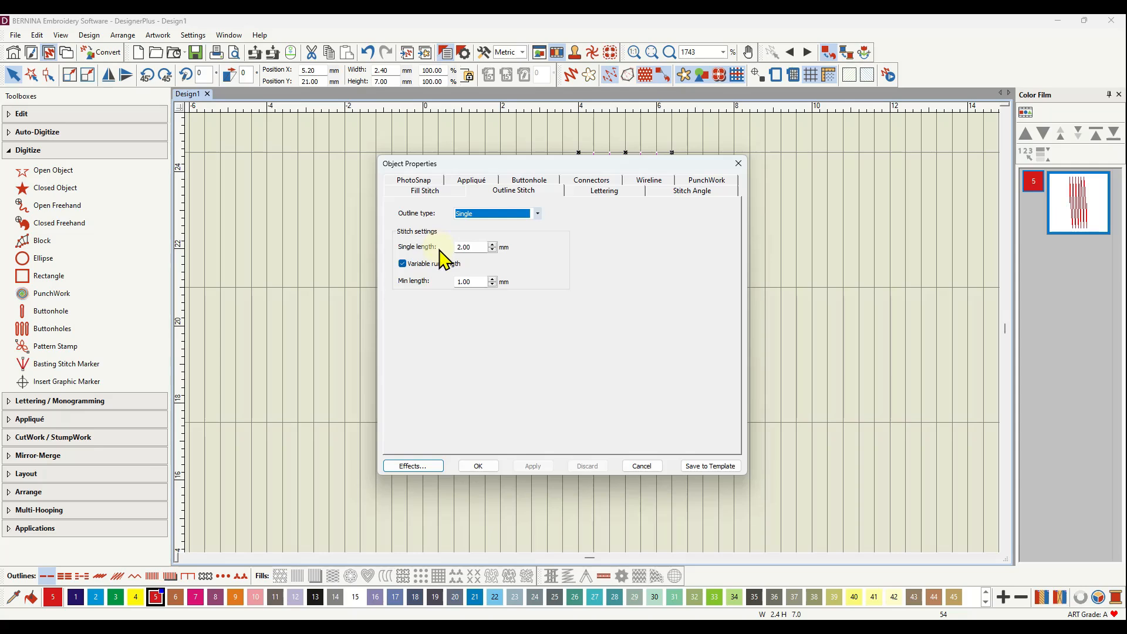
double_click(477, 248)
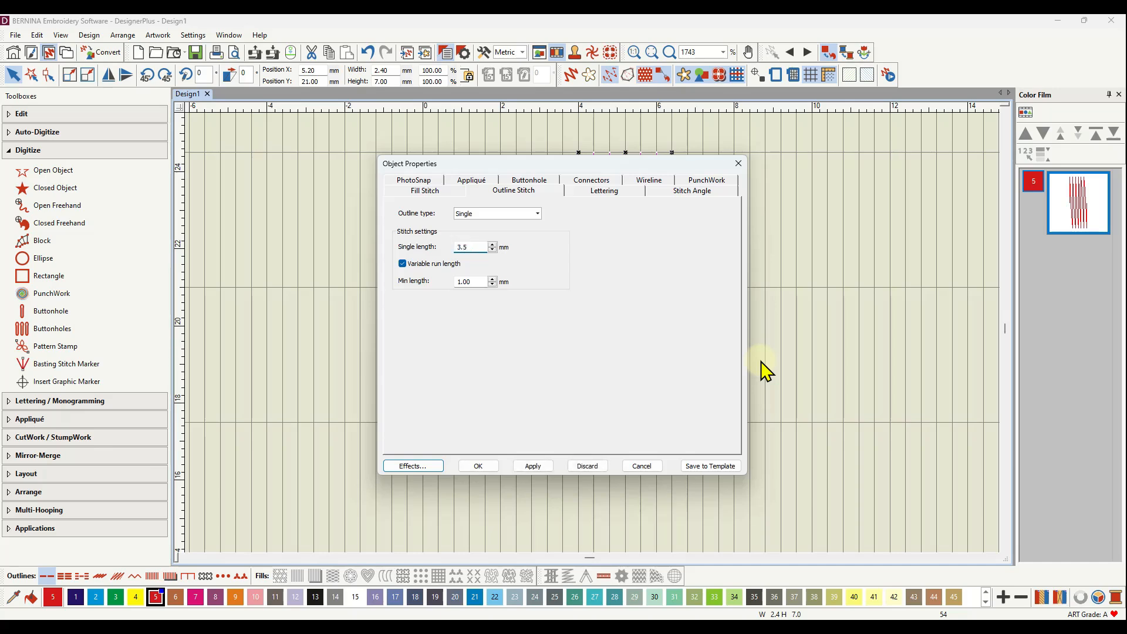
left_click(402, 264)
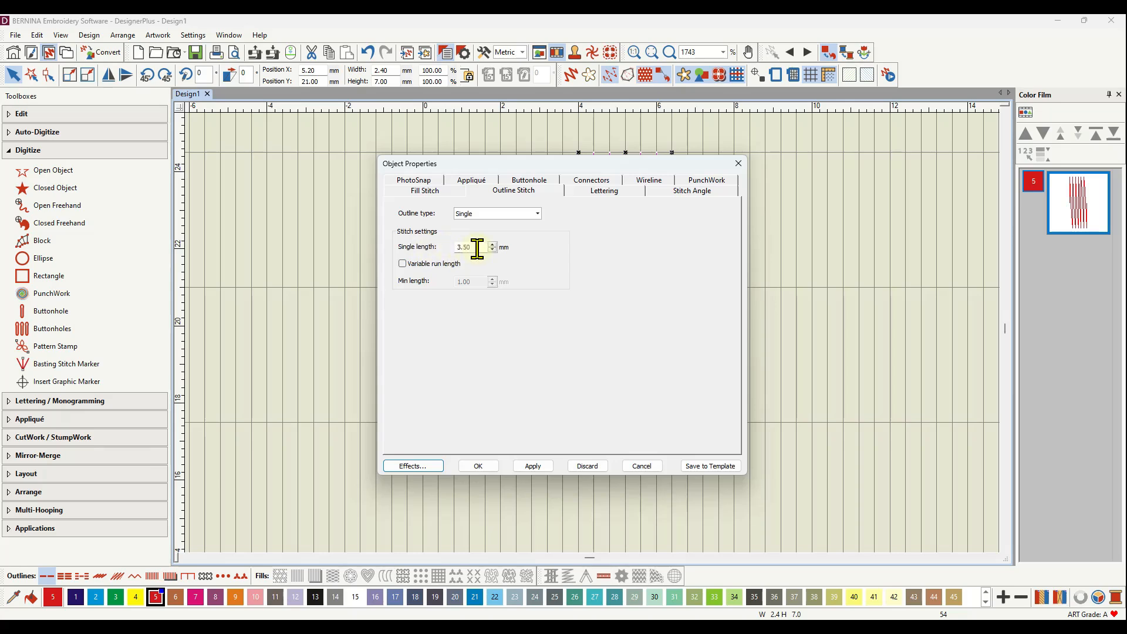
left_click(491, 468)
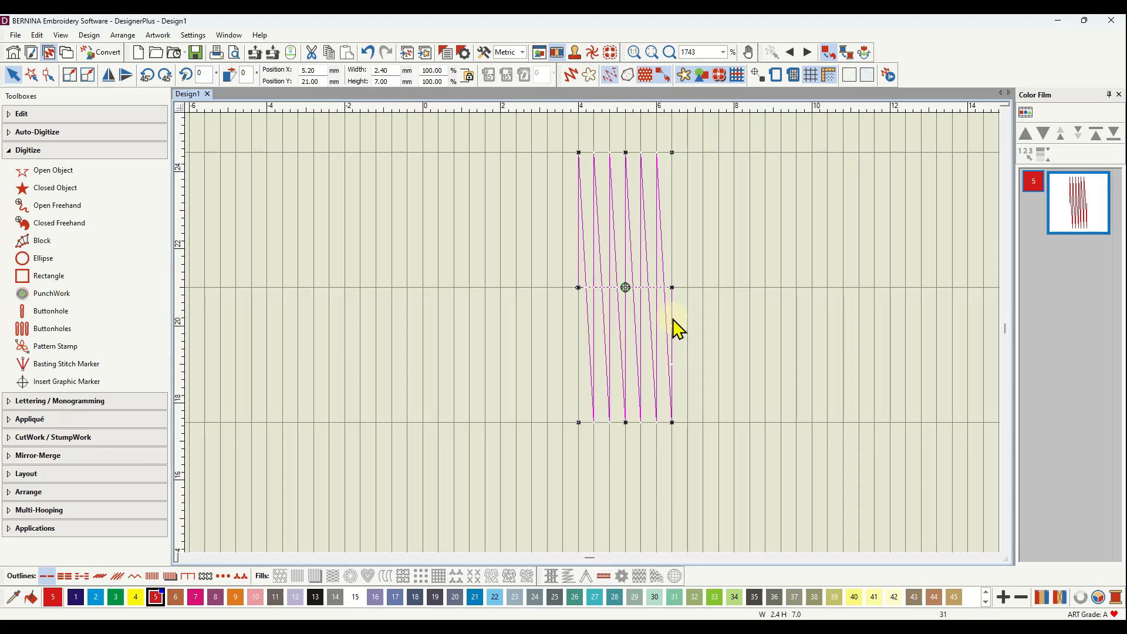
Step: Inspect the zigzag's reshape points and its stitches in artistic view, and display the design grid behind them
left_click(49, 75)
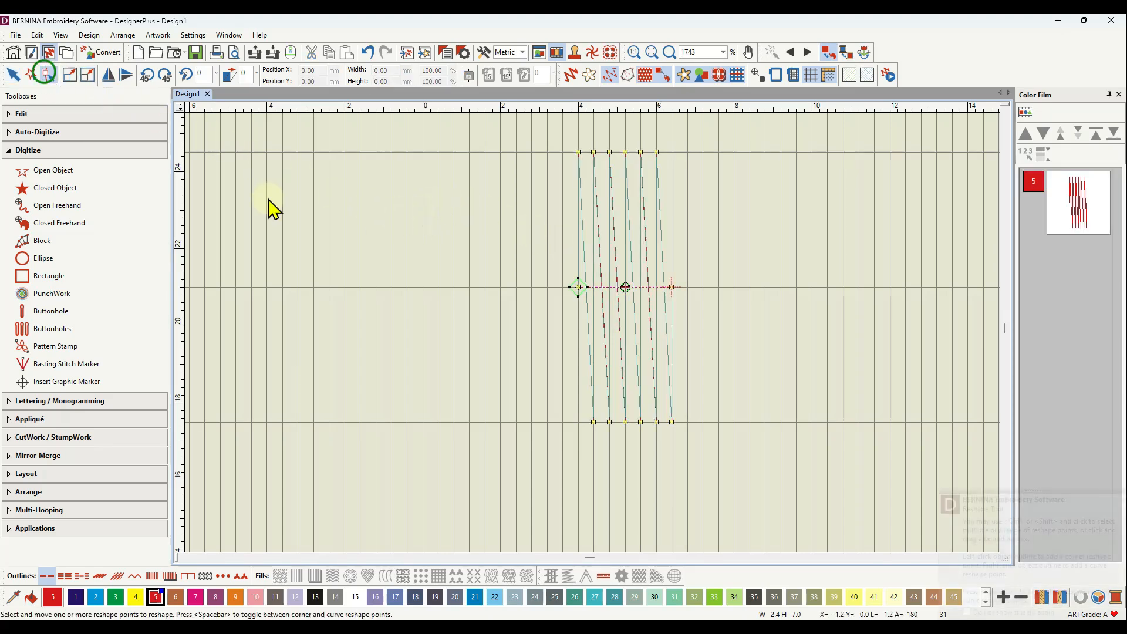
left_click(577, 289)
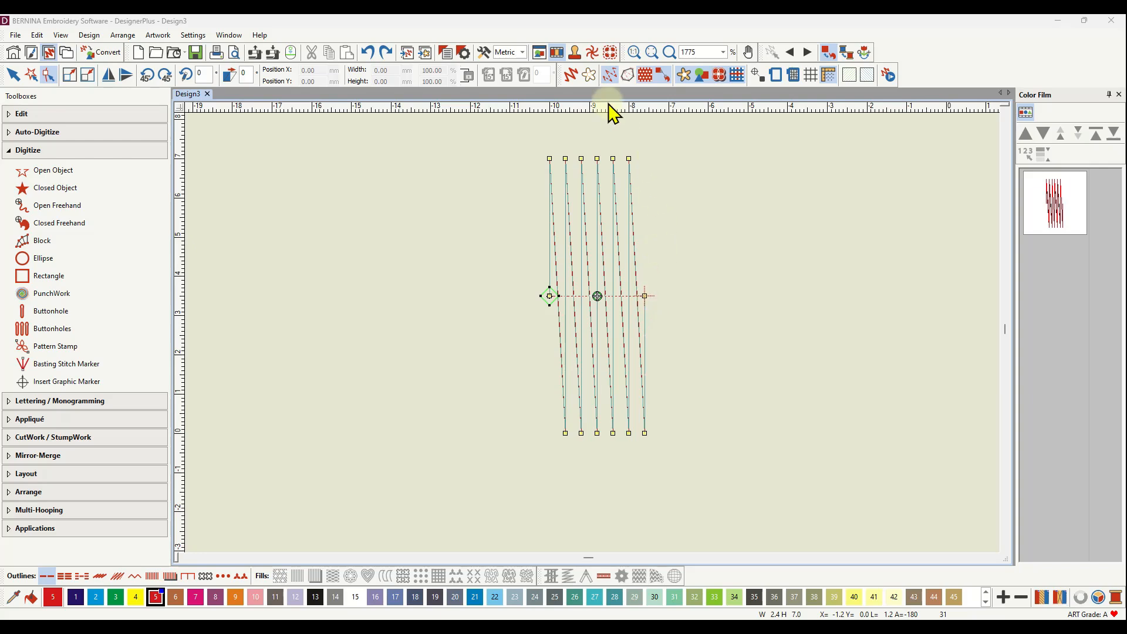
left_click(572, 75)
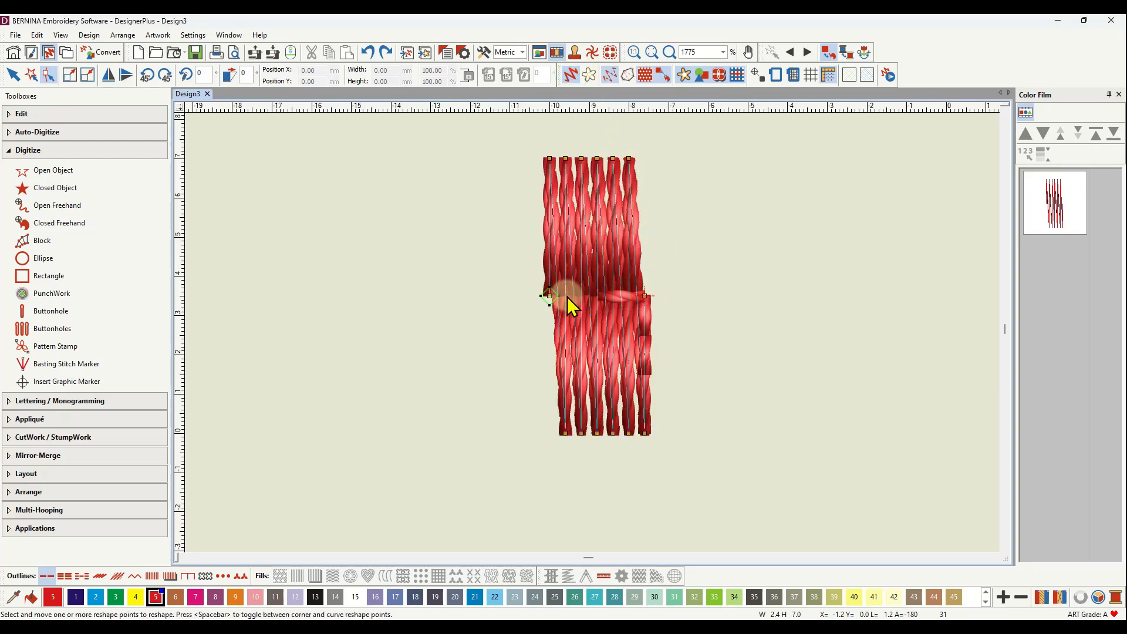
left_click(812, 75)
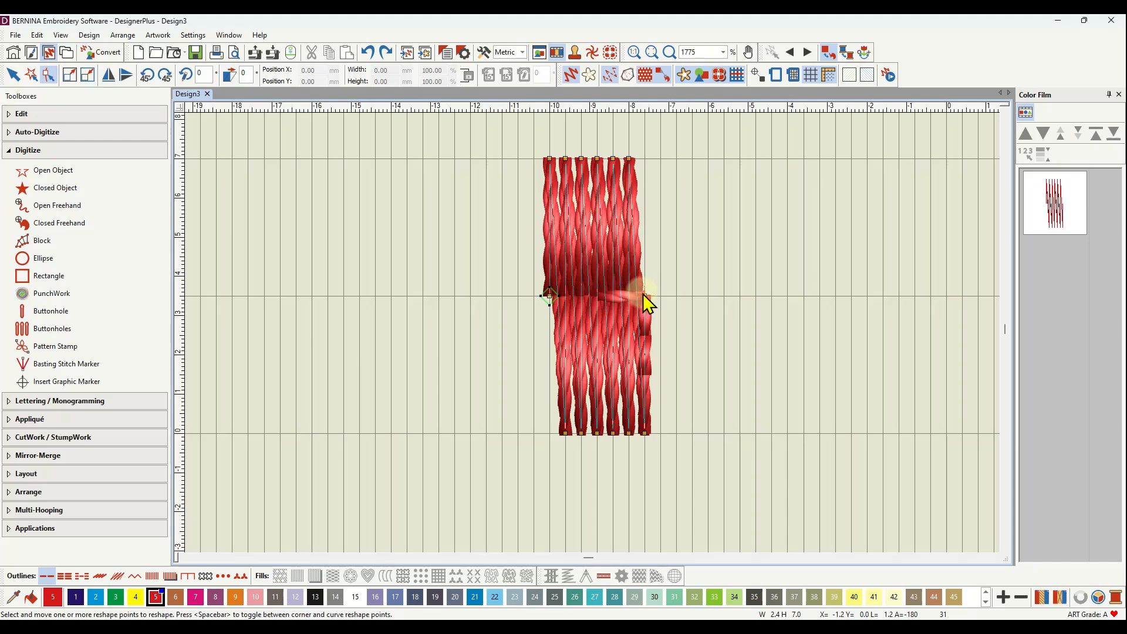
left_click(574, 78)
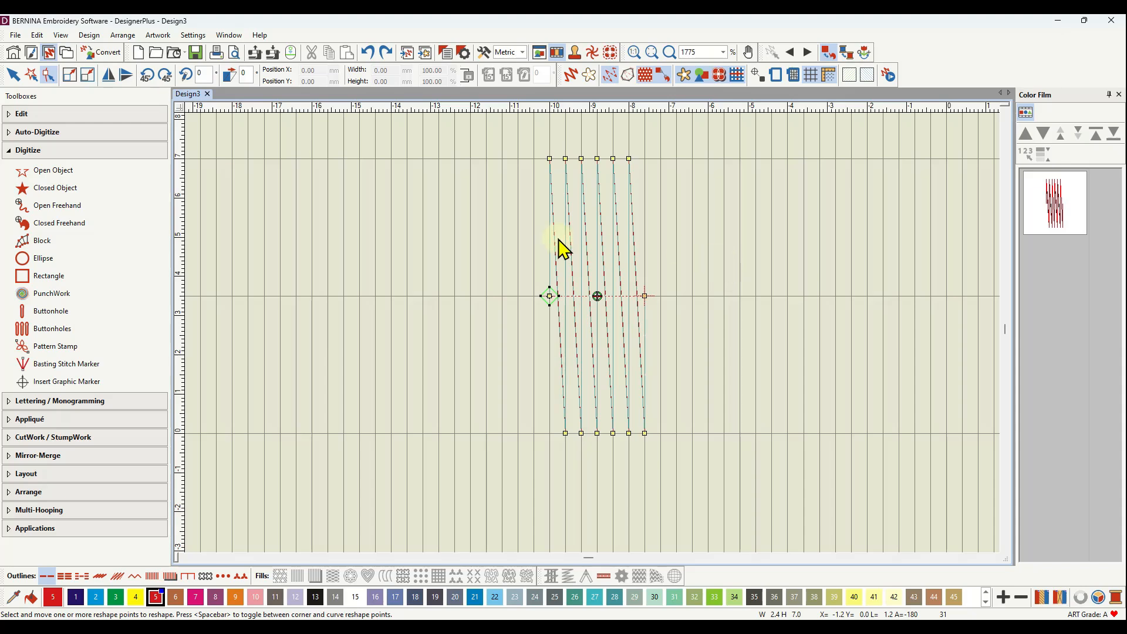
Step: Turn on grid snapping and digitize a Single open outline about 2.4 mm wide along the zigzag's middle, from its end to its start and back
left_click(65, 170)
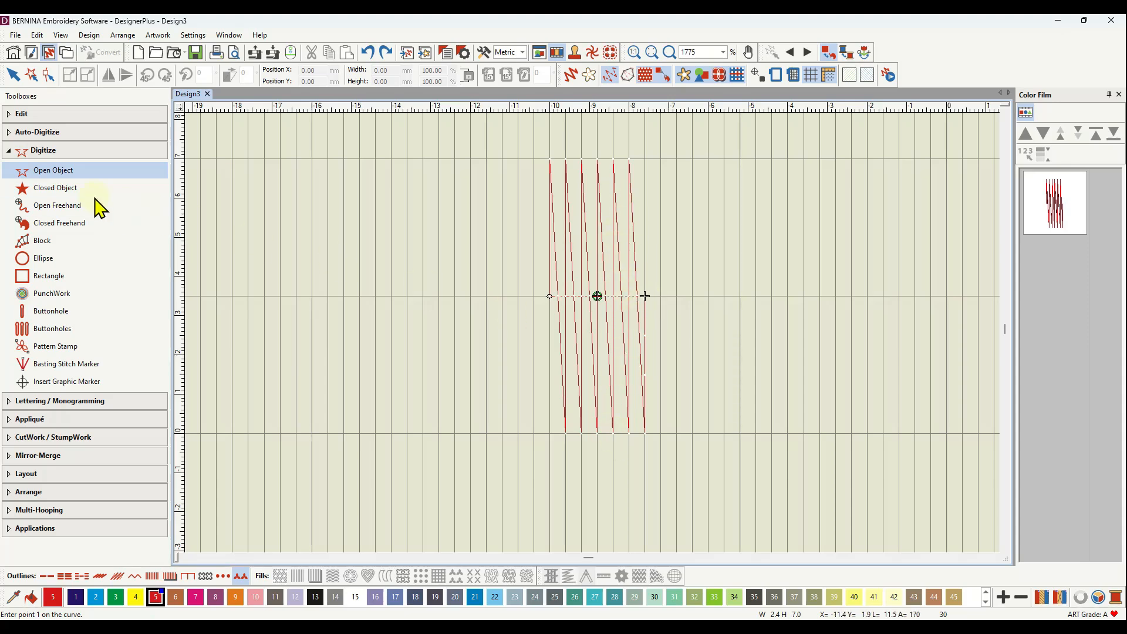
left_click(46, 577)
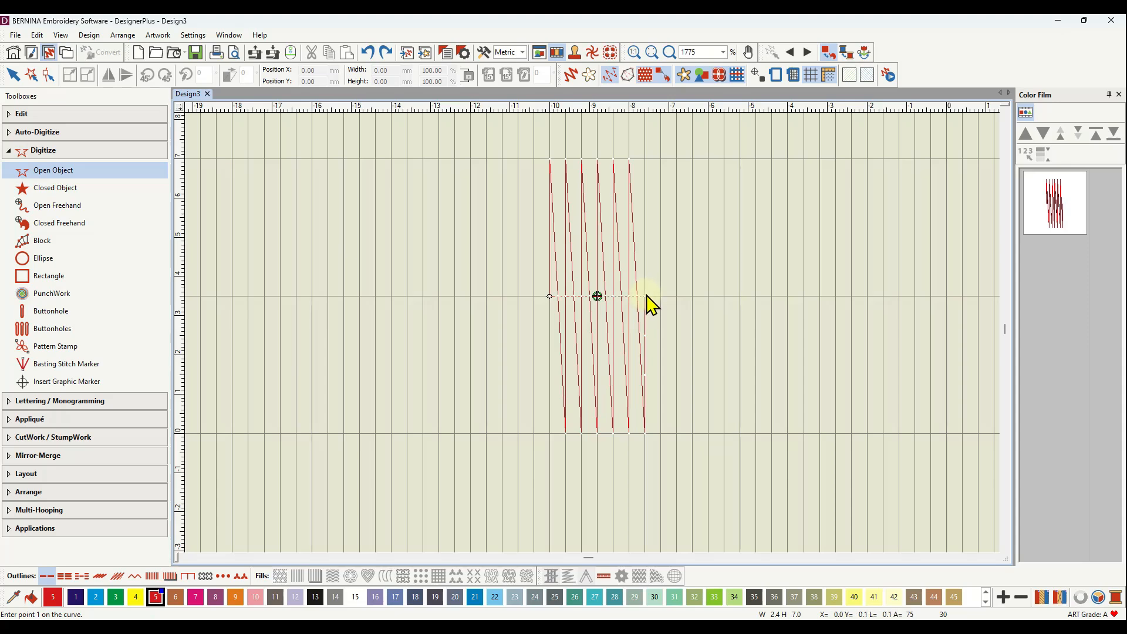
right_click(811, 75)
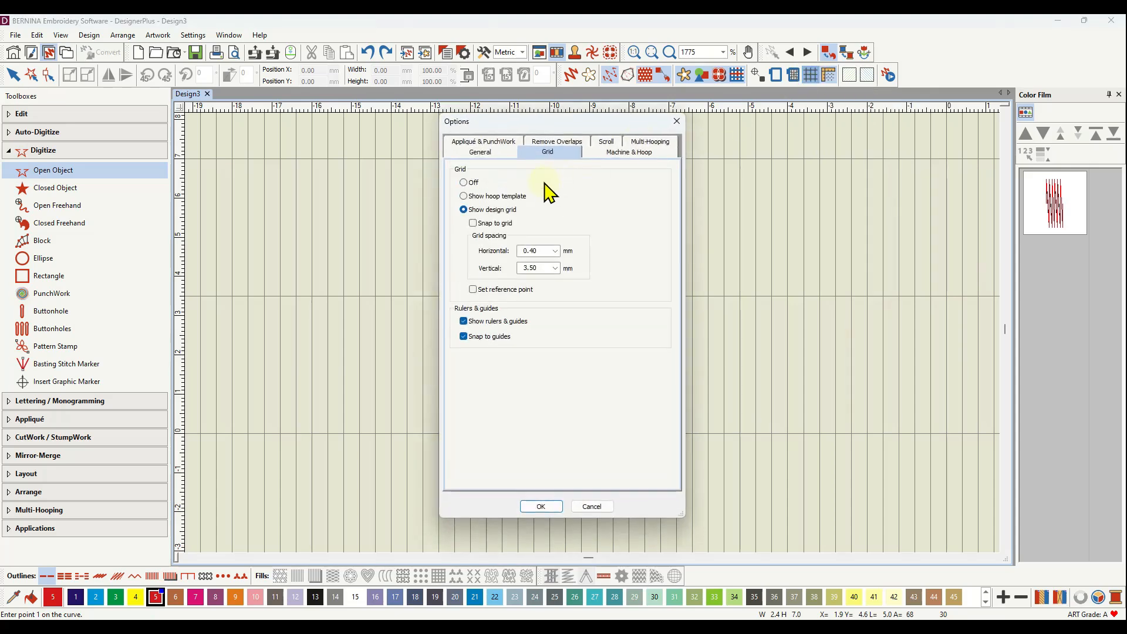
left_click(474, 223)
left_click(538, 506)
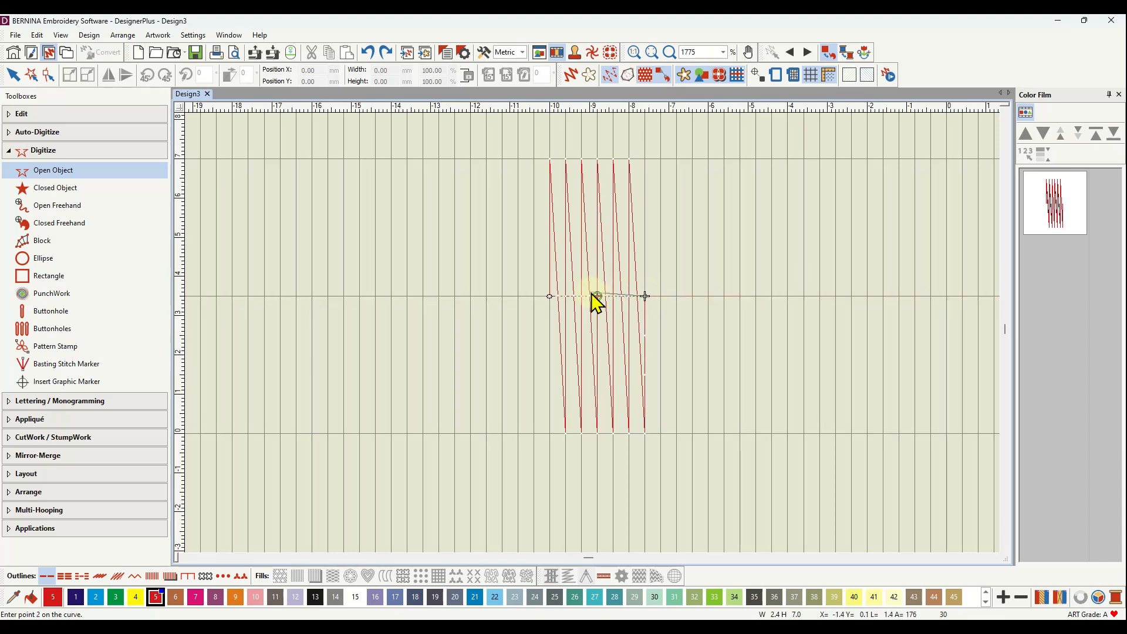
left_click(548, 296)
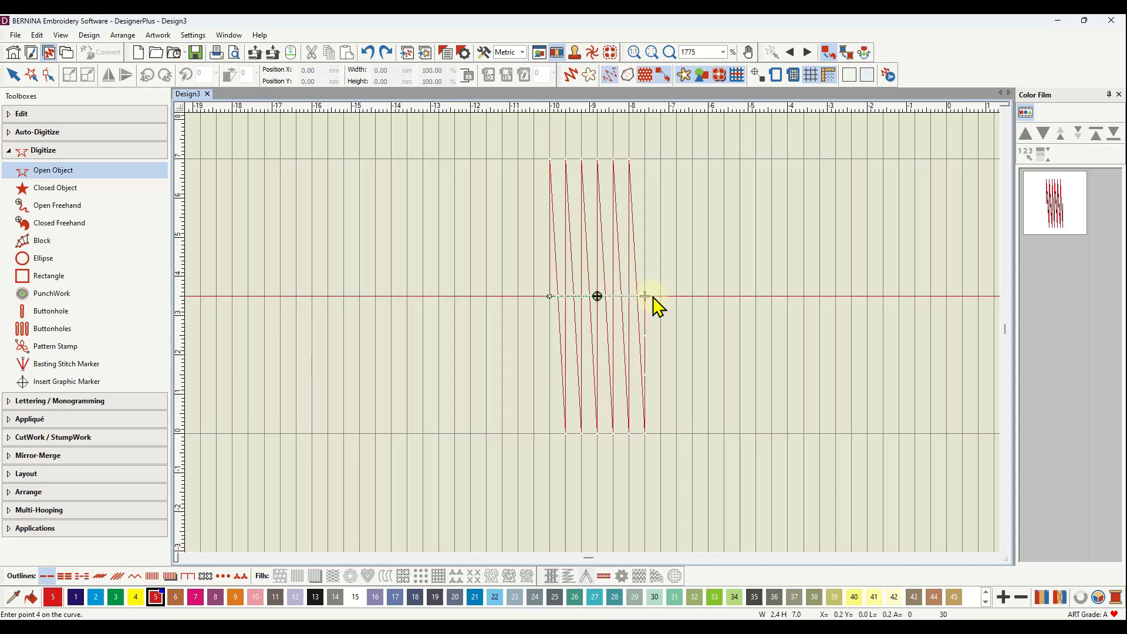
key("Return")
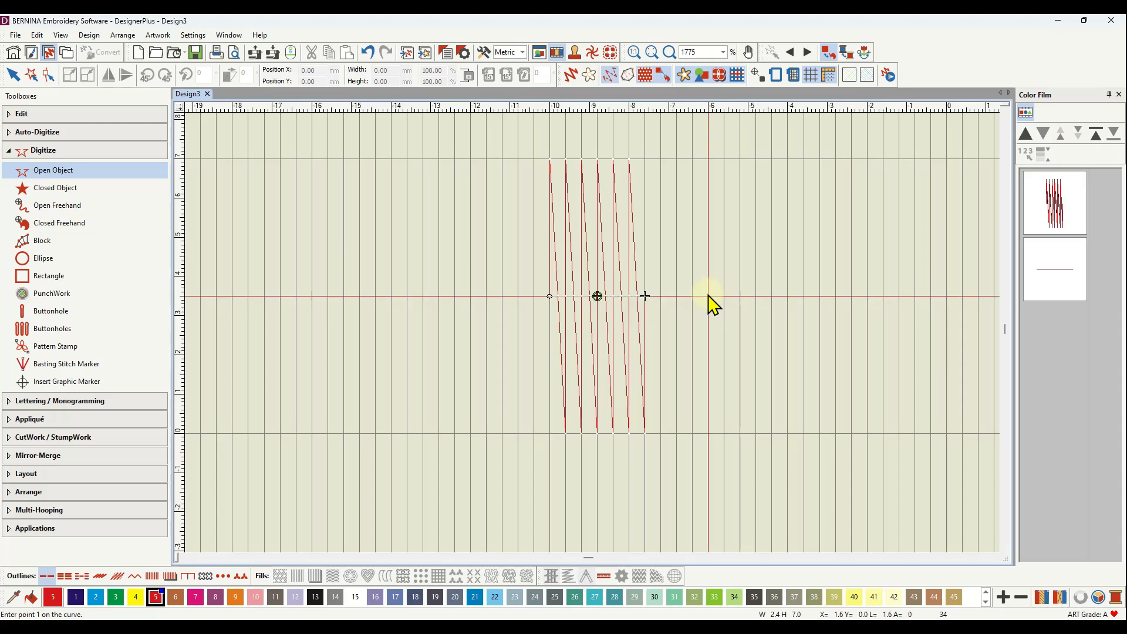
Step: Set the horizontal tie-down line's Single length to 1 mm
left_click(1055, 284)
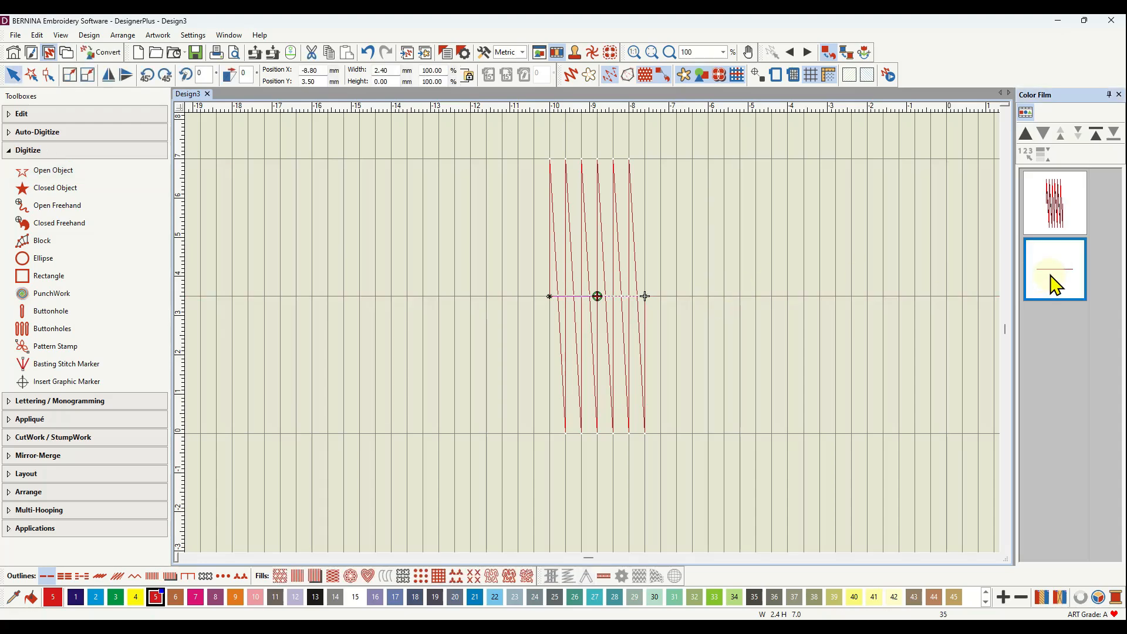
right_click(1055, 285)
left_click(1031, 281)
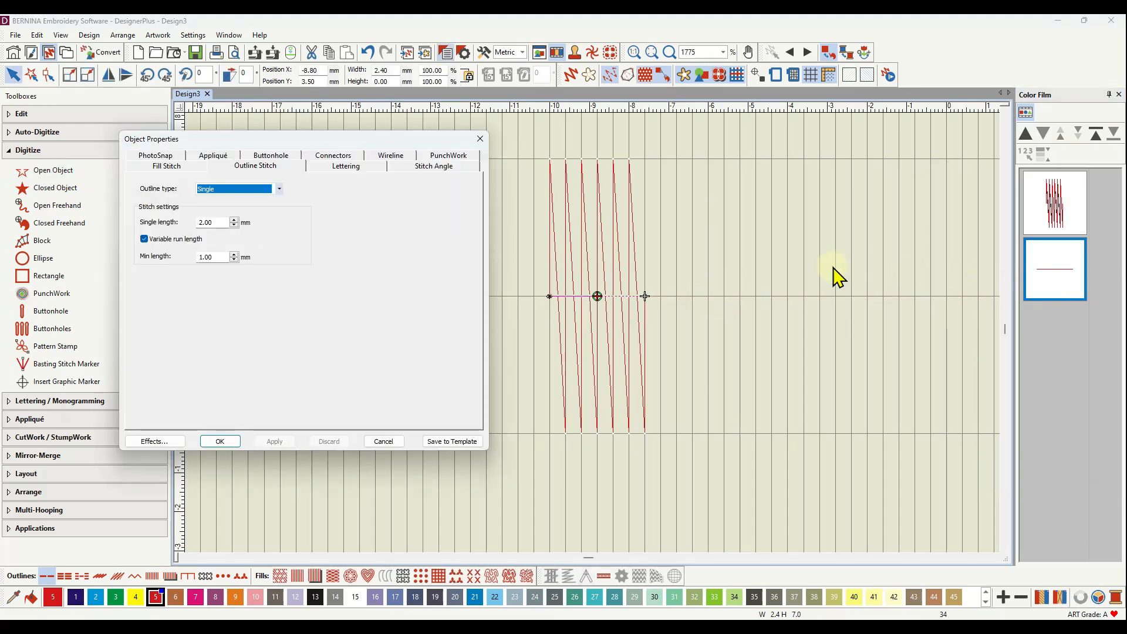
double_click(219, 223)
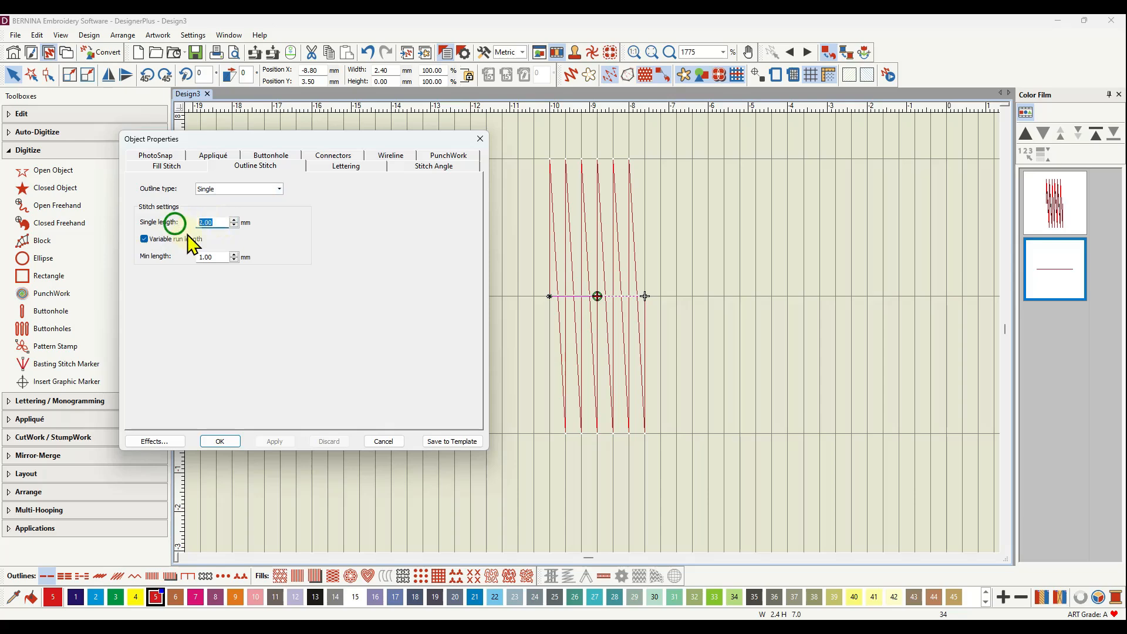
type("1")
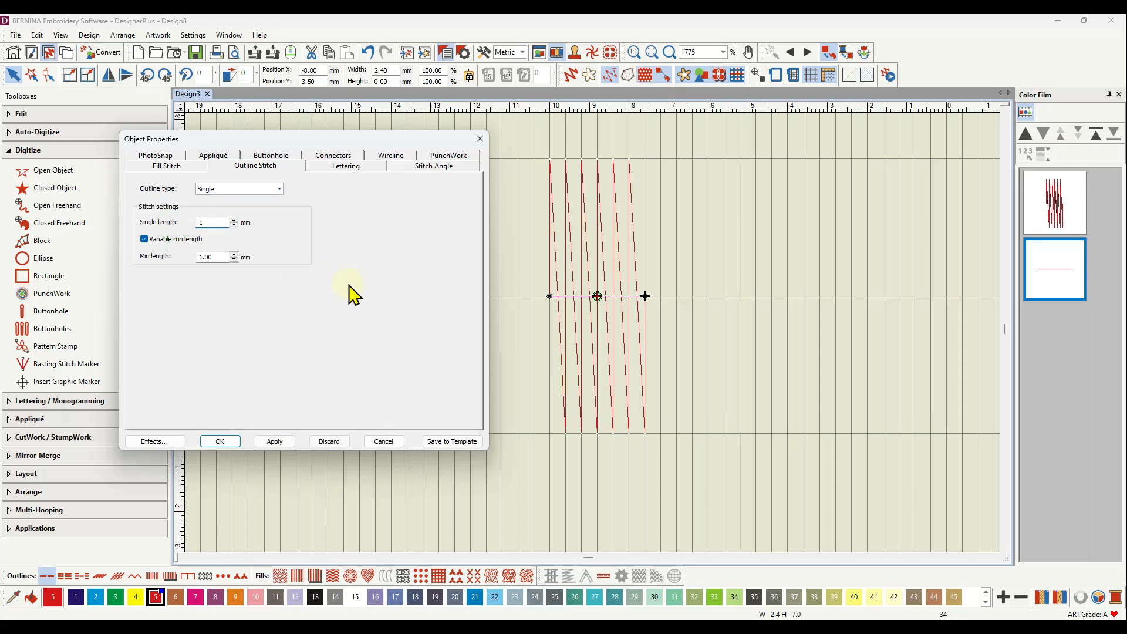
left_click(229, 441)
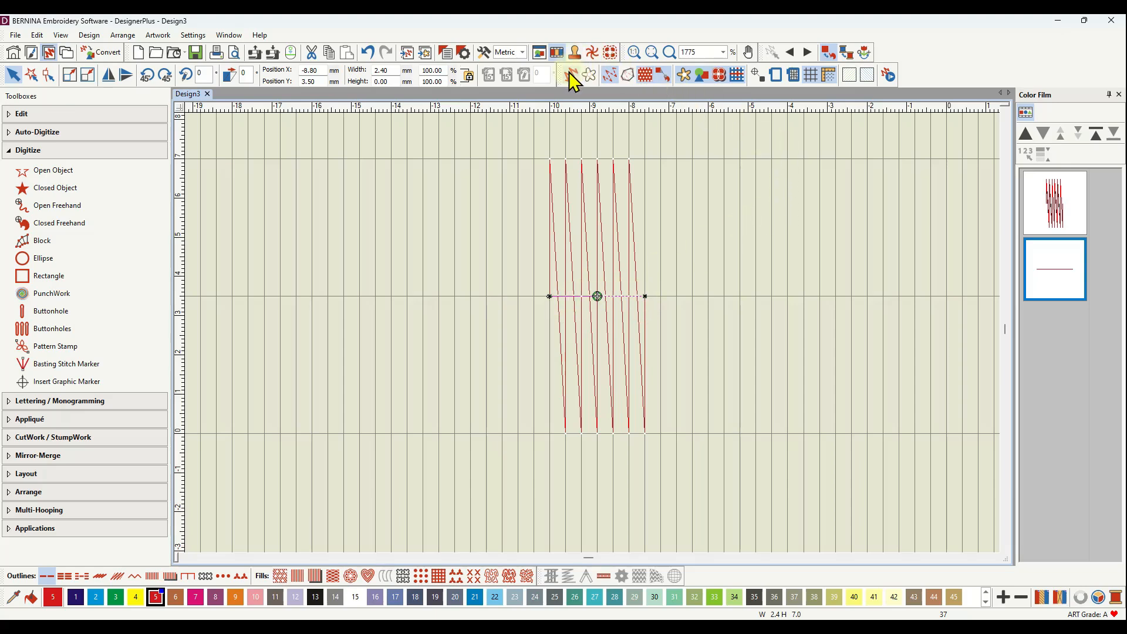
Step: Inspect the zigzag and its tie-down line in artistic view, both at small scale and close up
left_click(571, 74)
left_click(578, 302)
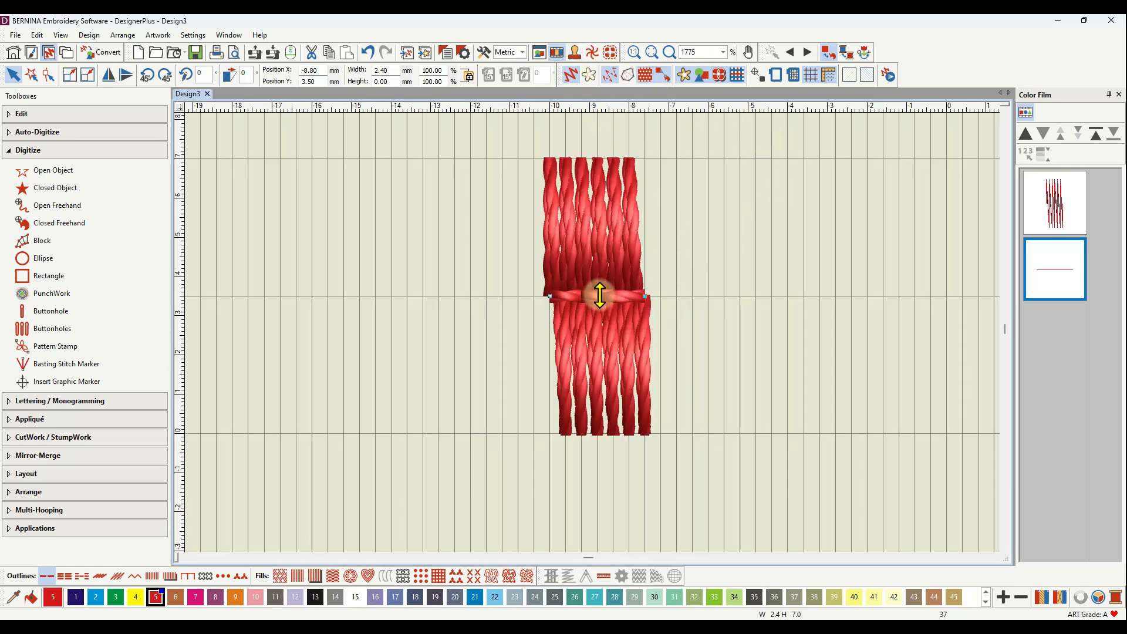
scroll(593, 329, "down", 6)
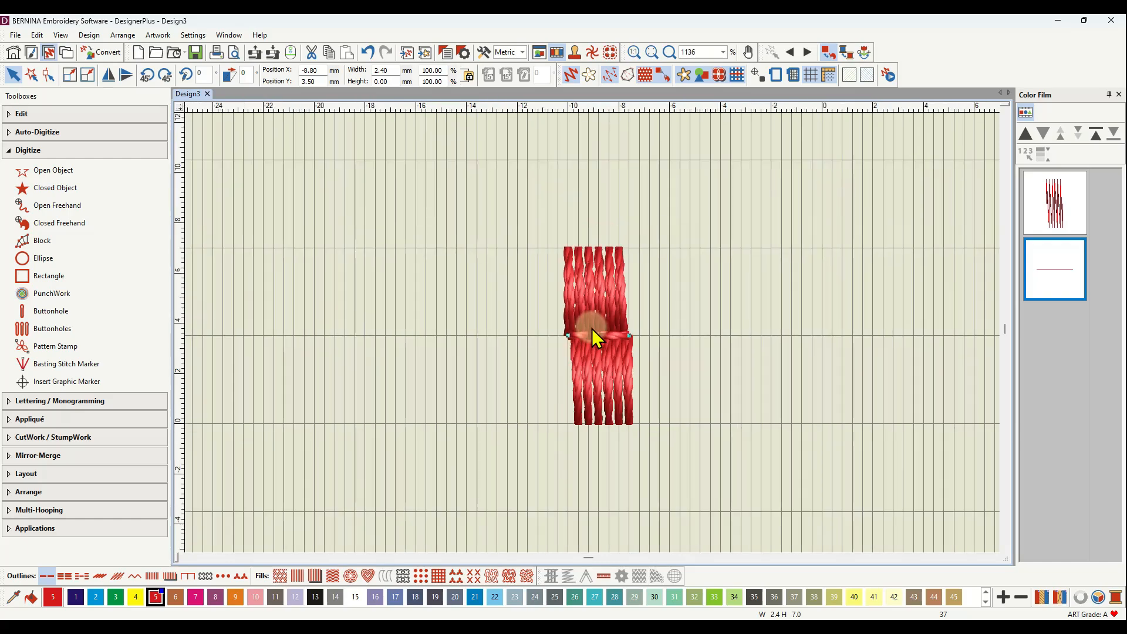
scroll(593, 333, "down", 2)
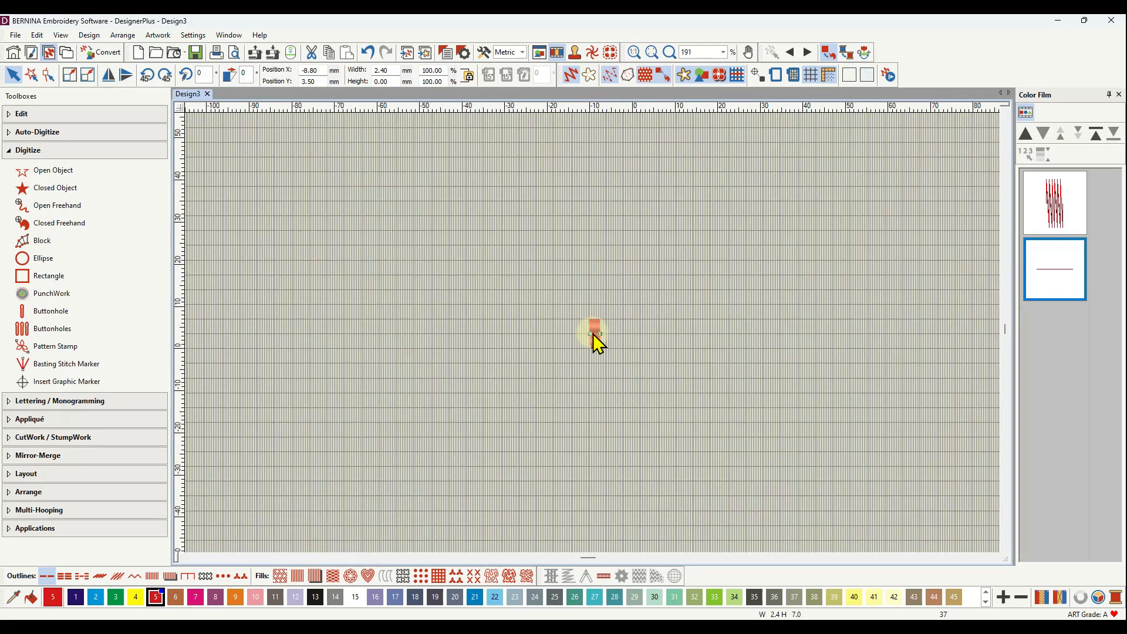
scroll(593, 333, "down", 2)
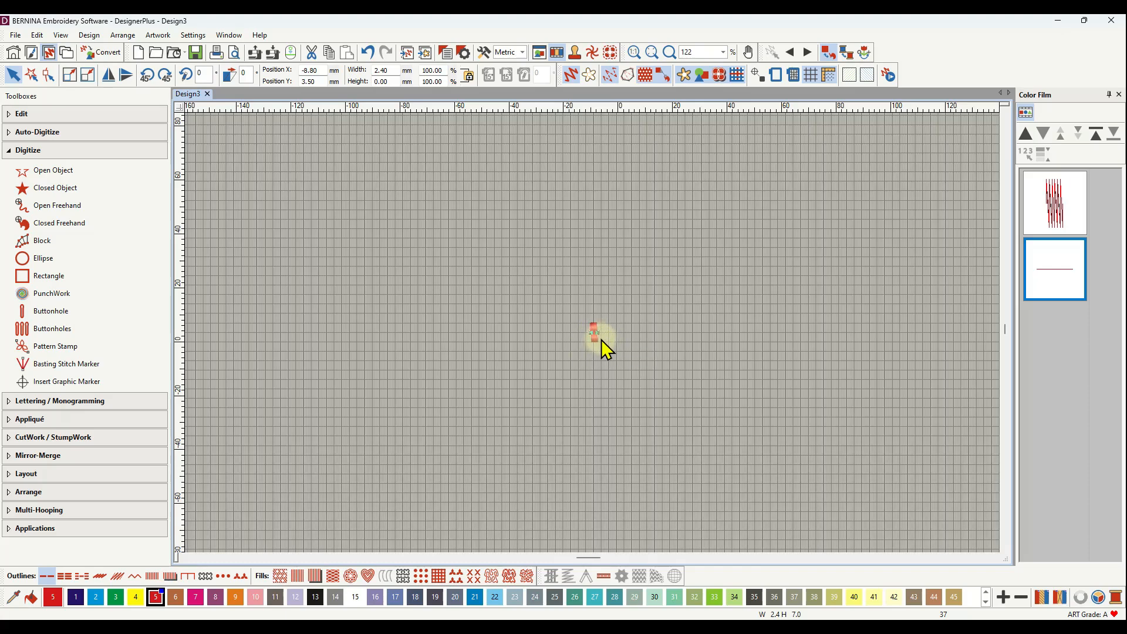
scroll(593, 334, "up", 5)
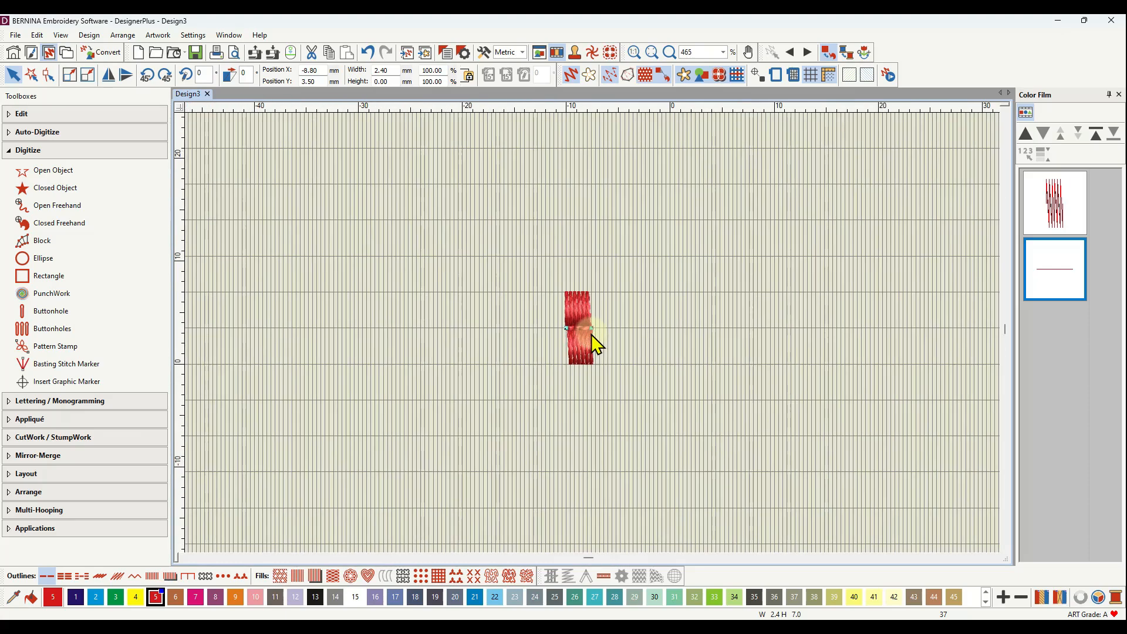
scroll(592, 334, "up", 6)
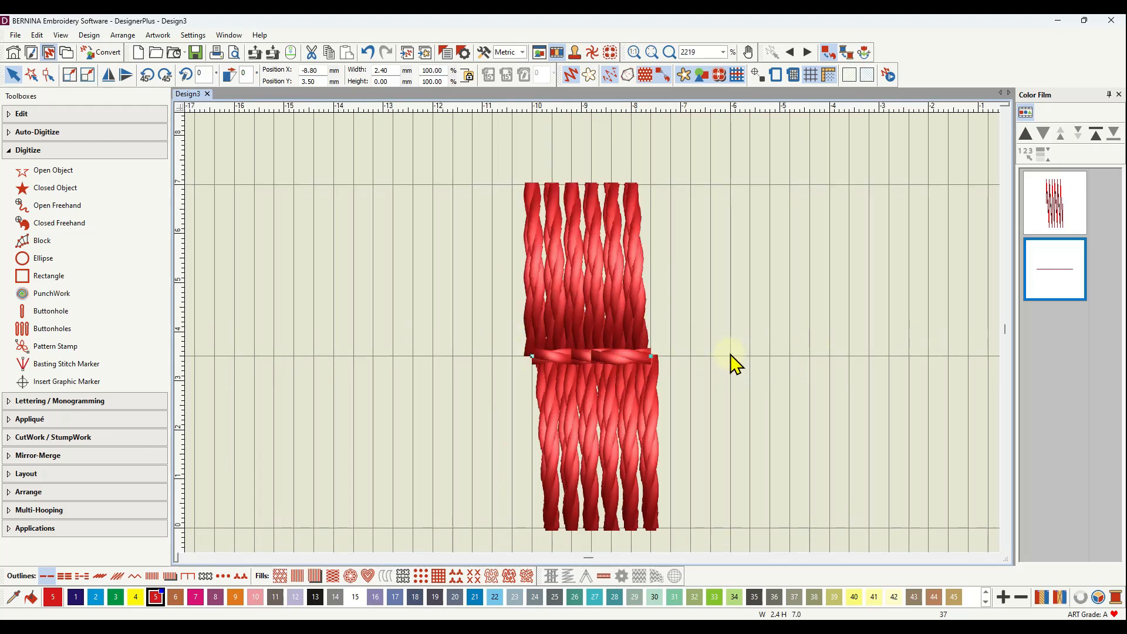
Step: Group the zigzag outline with the horizontal tie-down line
left_click(1057, 202)
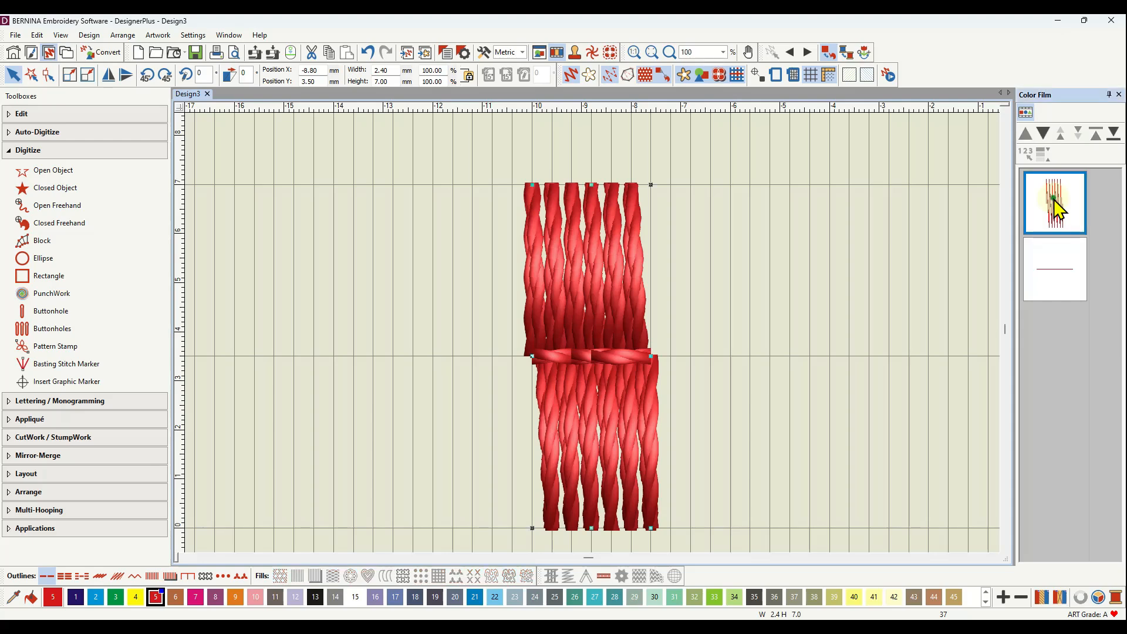
left_click(1049, 277, "ctrl")
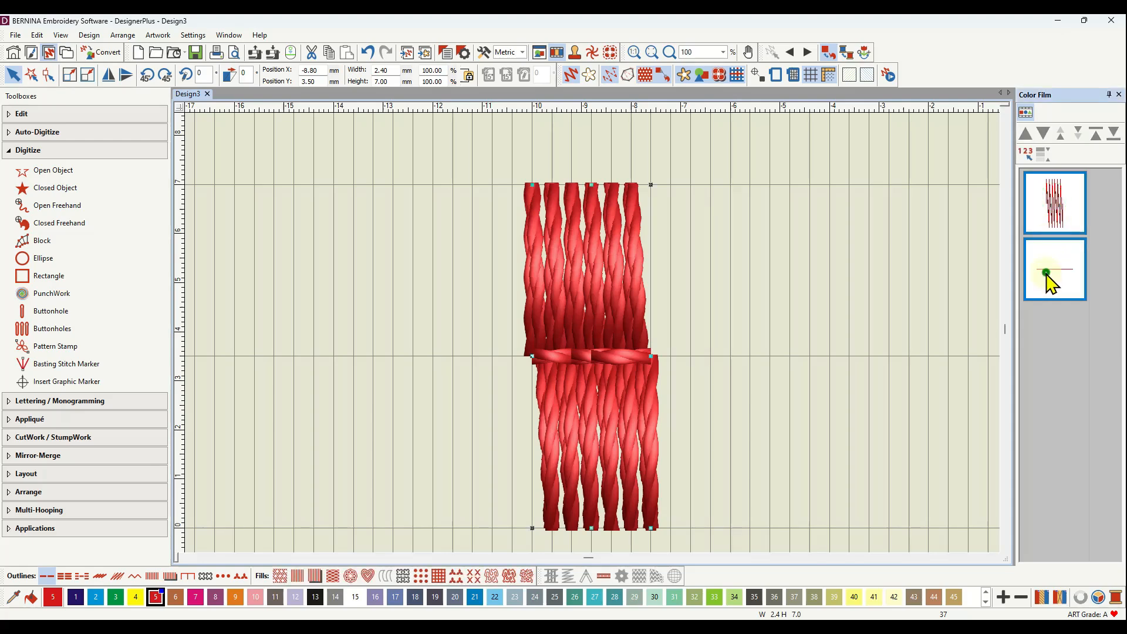
right_click(1056, 258)
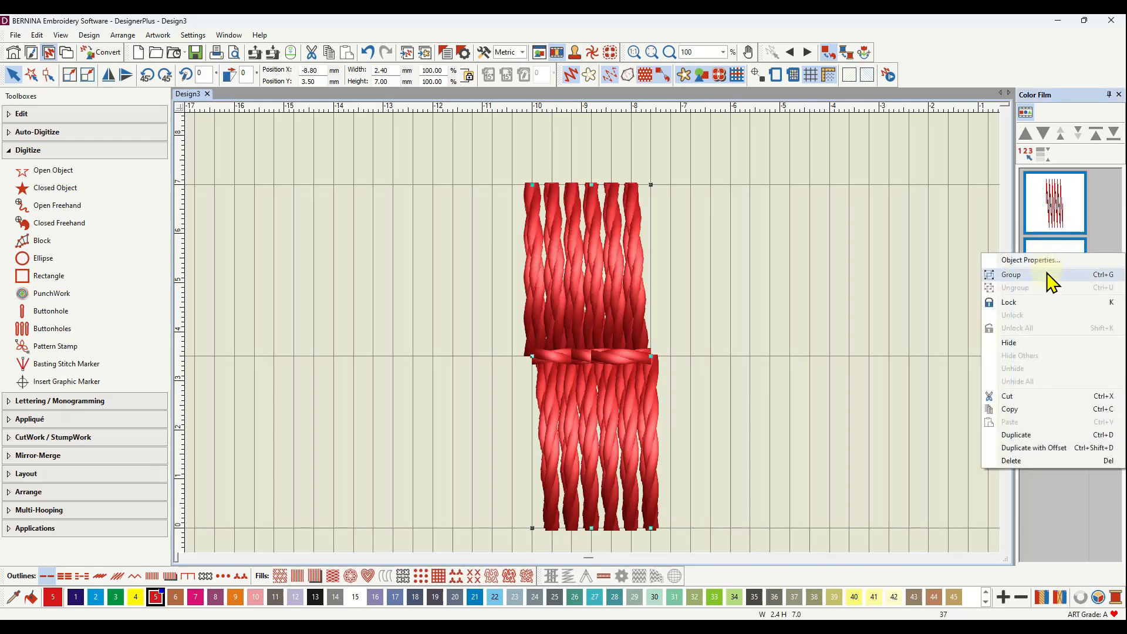
left_click(1024, 276)
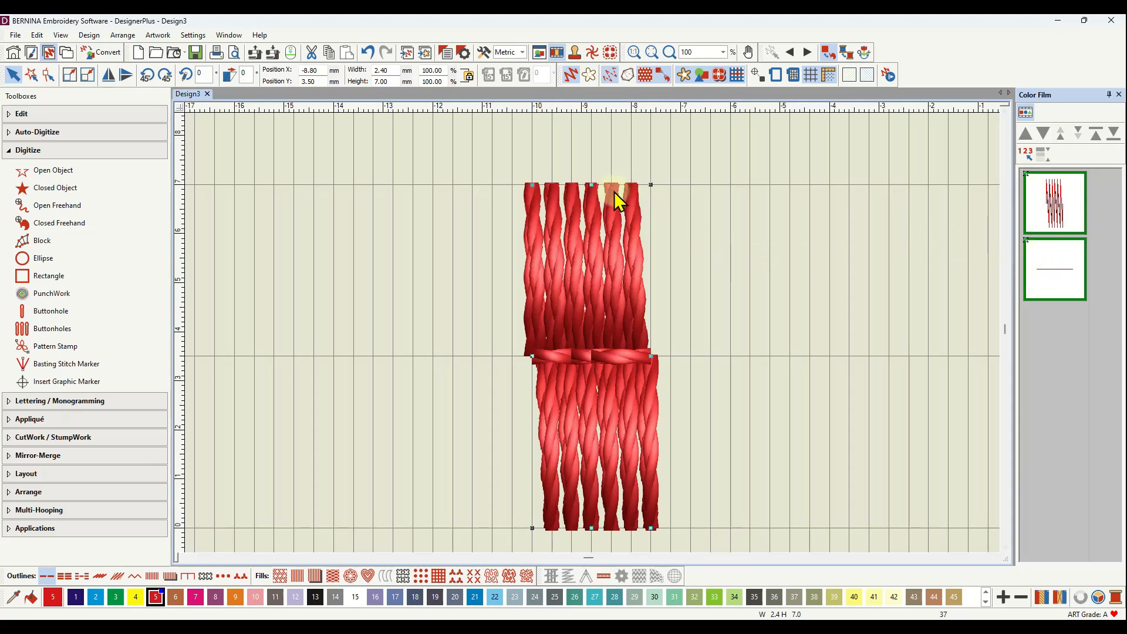
Step: Turn off artistic view and start creating a pattern from the grouped fringe stitches
left_click(576, 76)
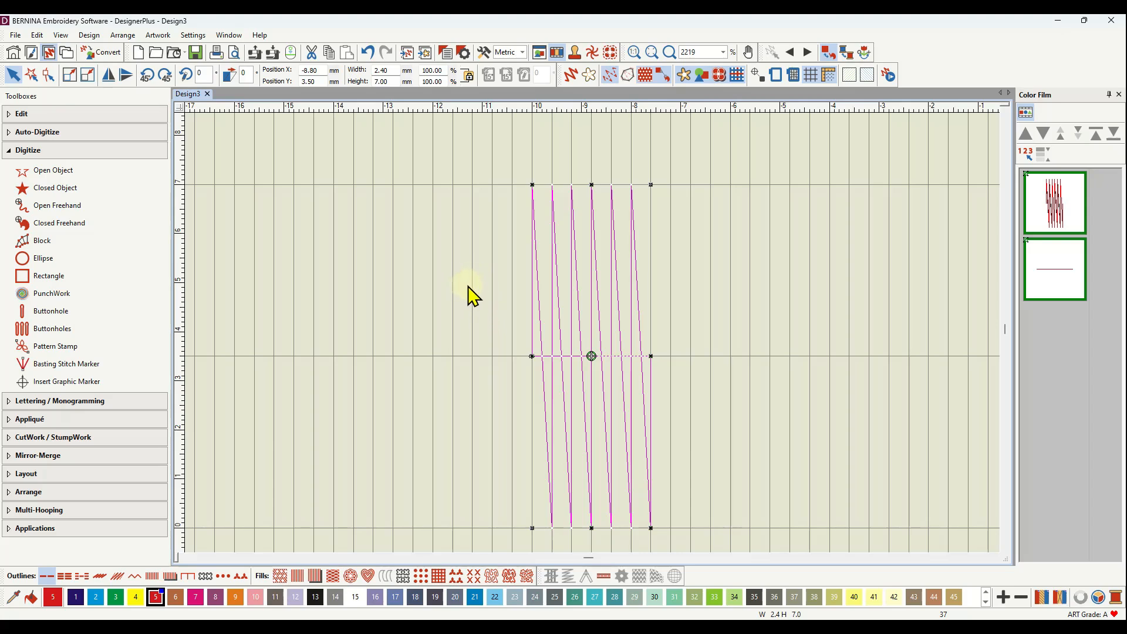
left_click(197, 36)
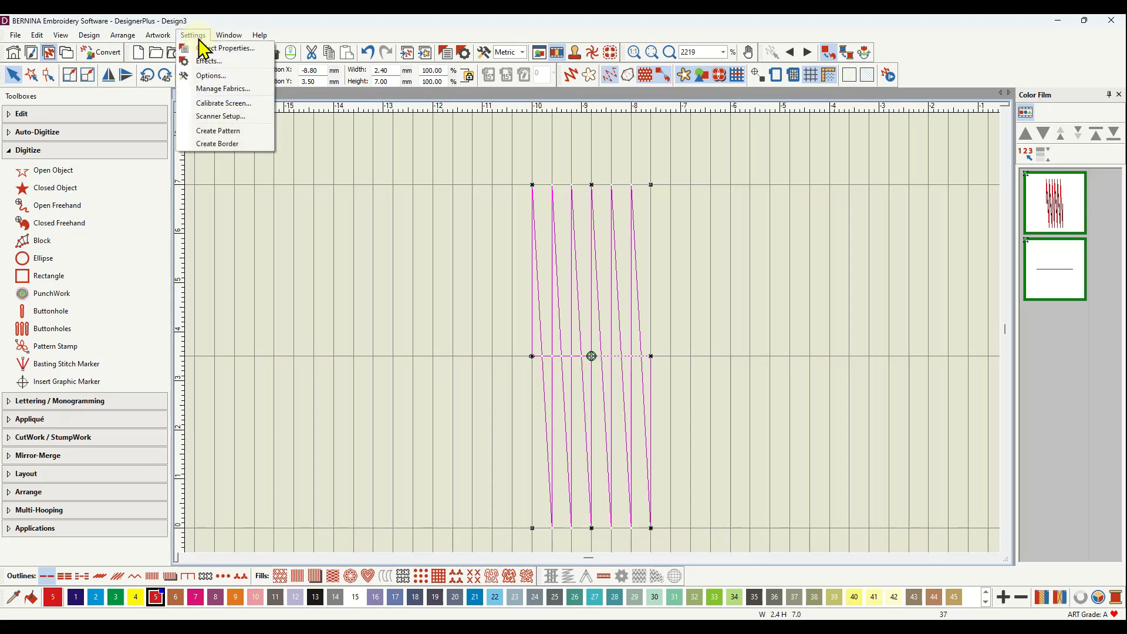
left_click(223, 134)
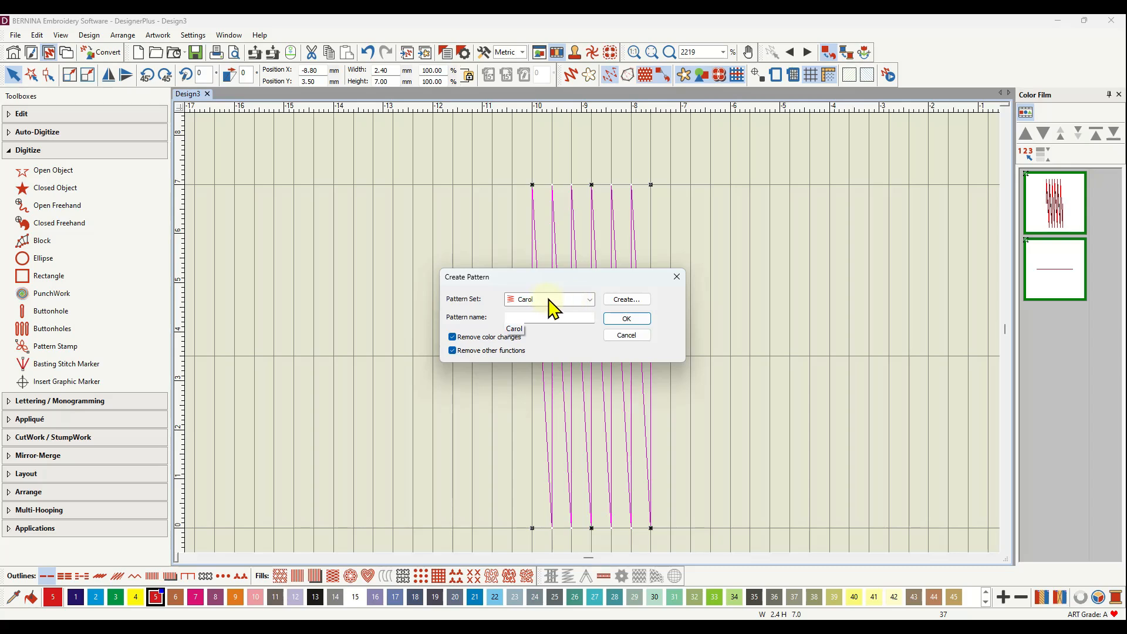
left_click(585, 300)
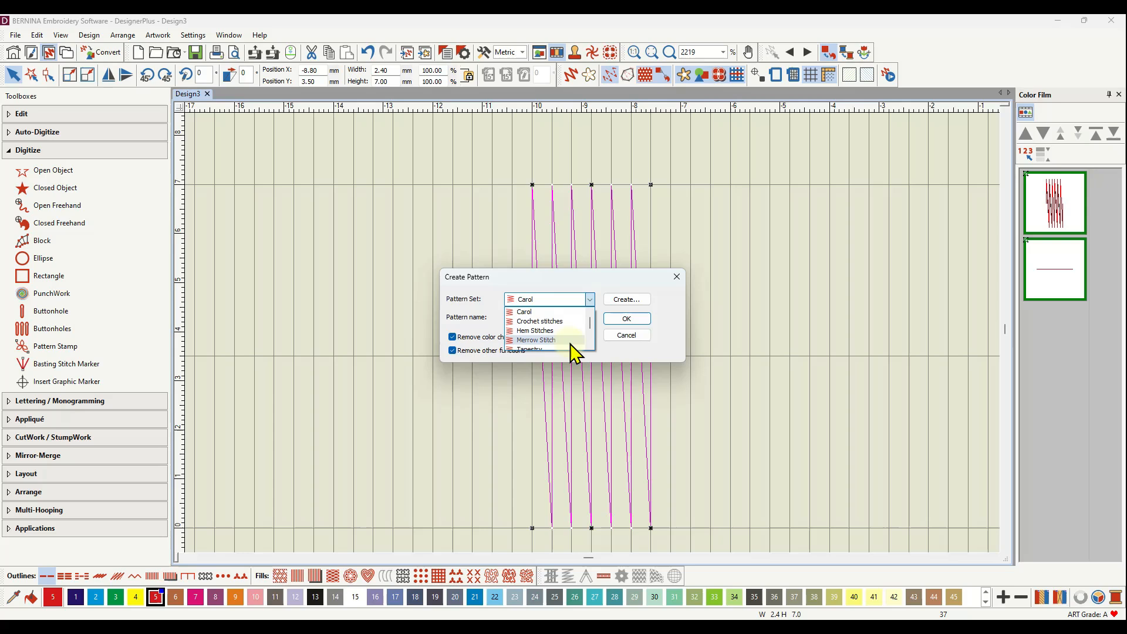
left_click(591, 301)
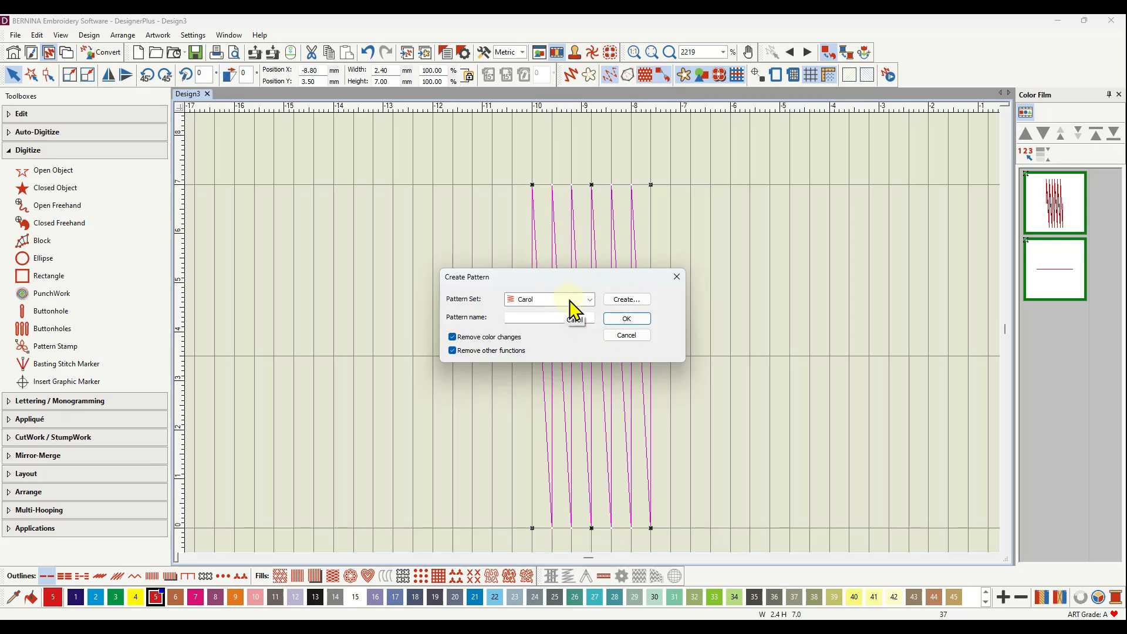
left_click(624, 300)
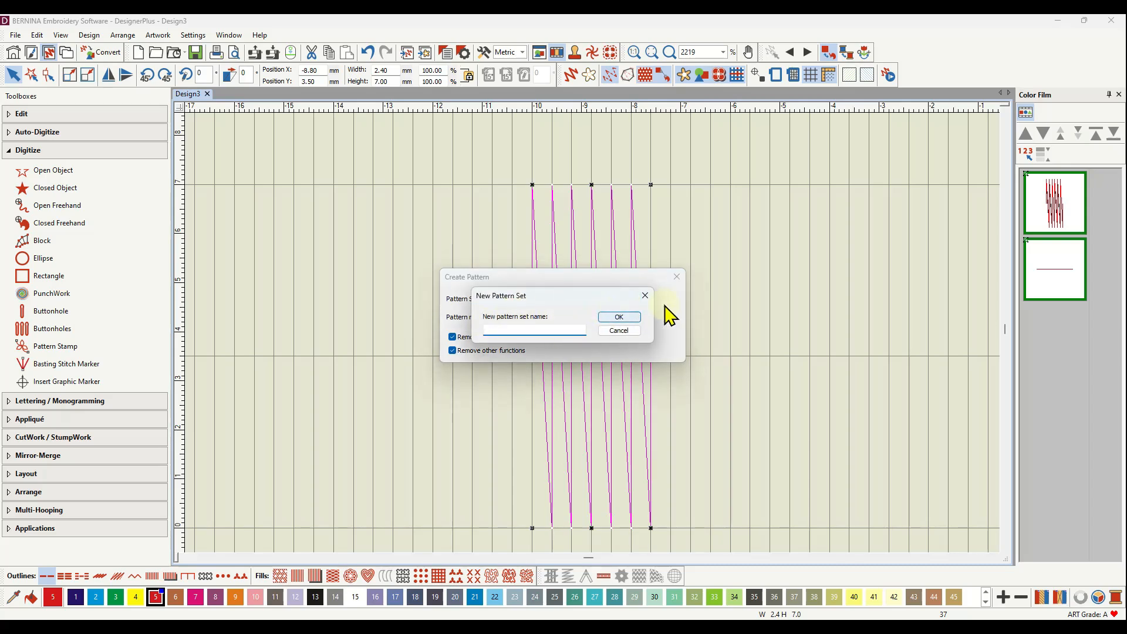
left_click(621, 332)
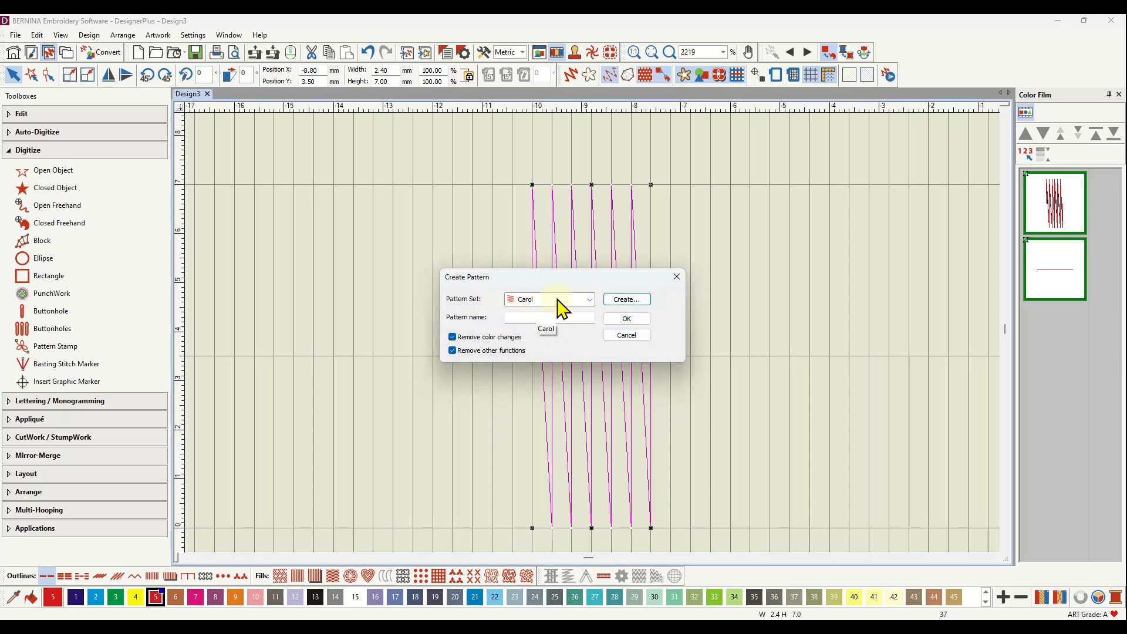
left_click(591, 301)
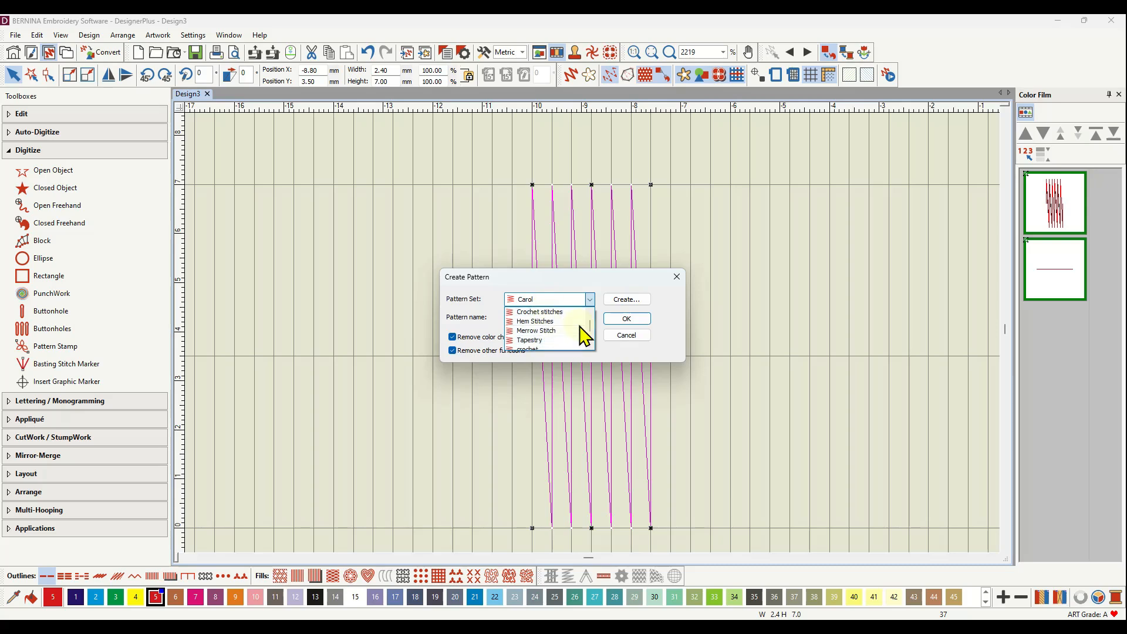
left_click(591, 300)
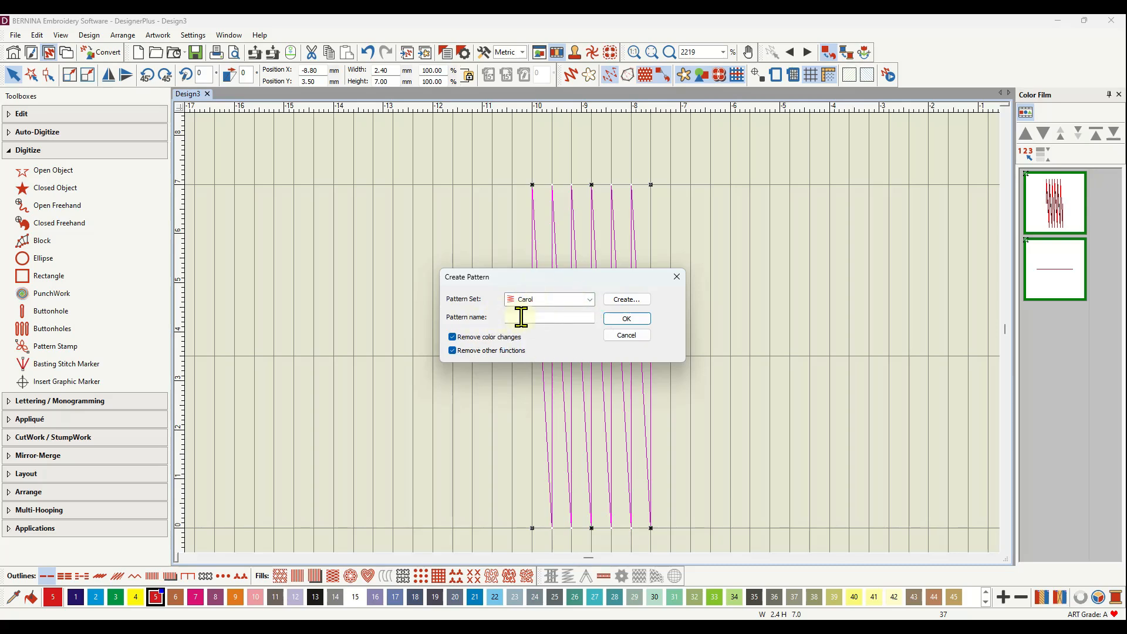
Step: Save the group as pattern "Lettering Fringe" in the selected set, overwriting the existing one, with a reference line along the tie-down line from start to end
left_click(522, 318)
left_click(627, 319)
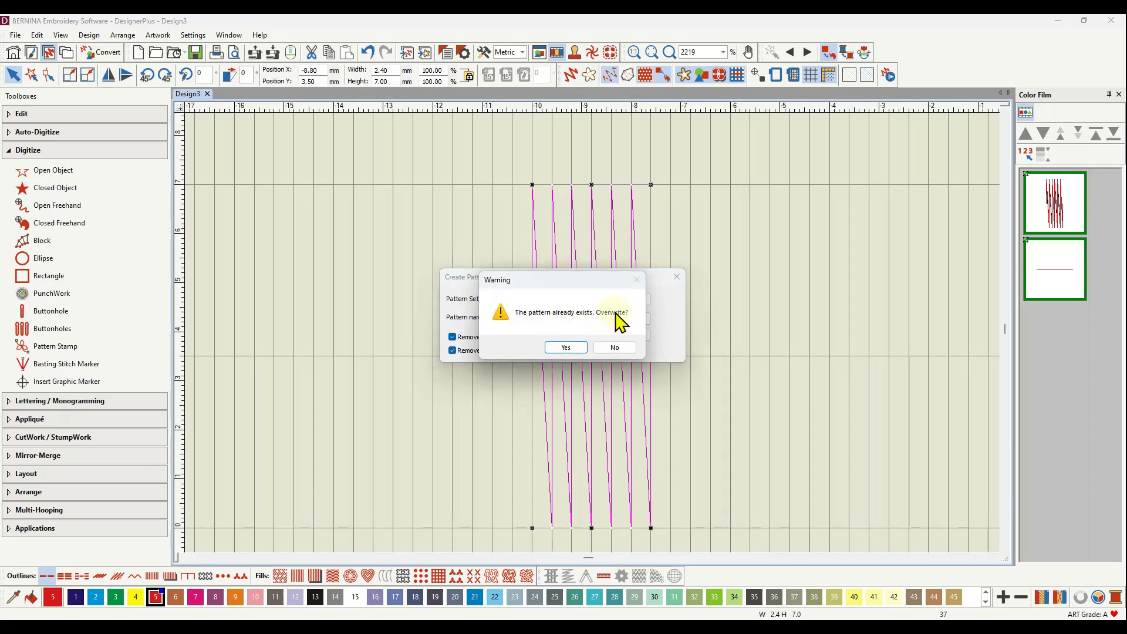
left_click(567, 347)
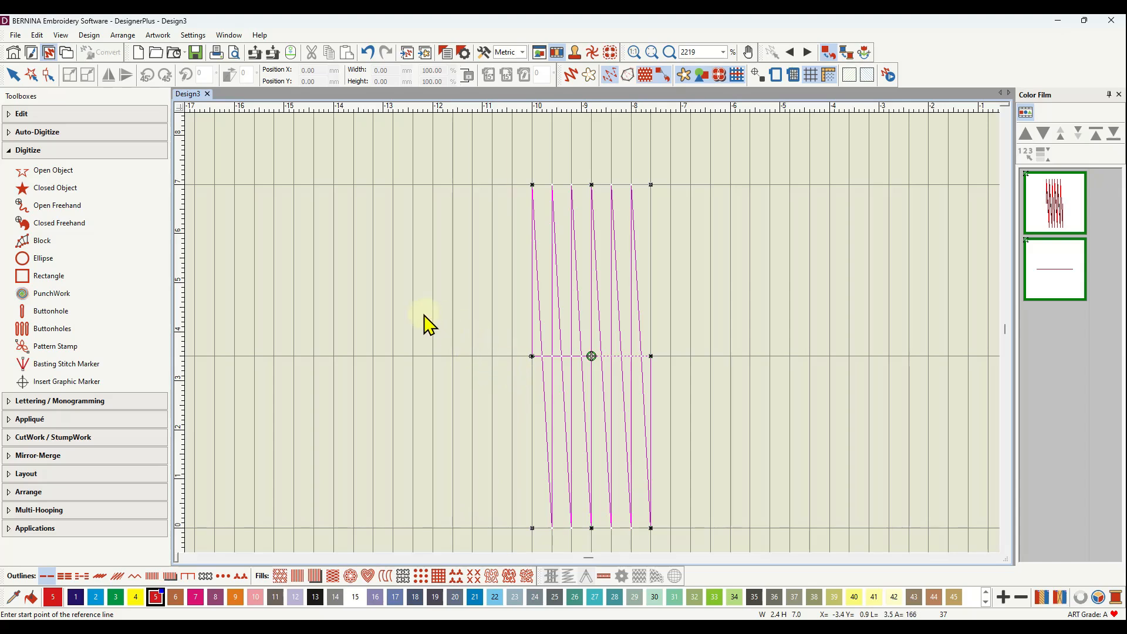
left_click(532, 356)
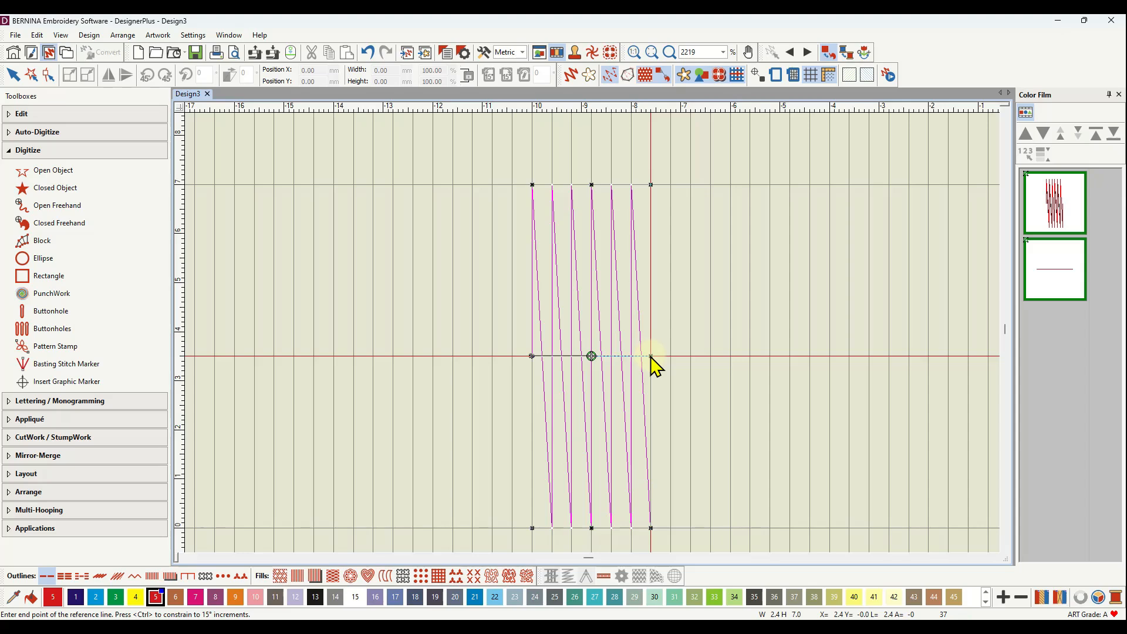
left_click(651, 356)
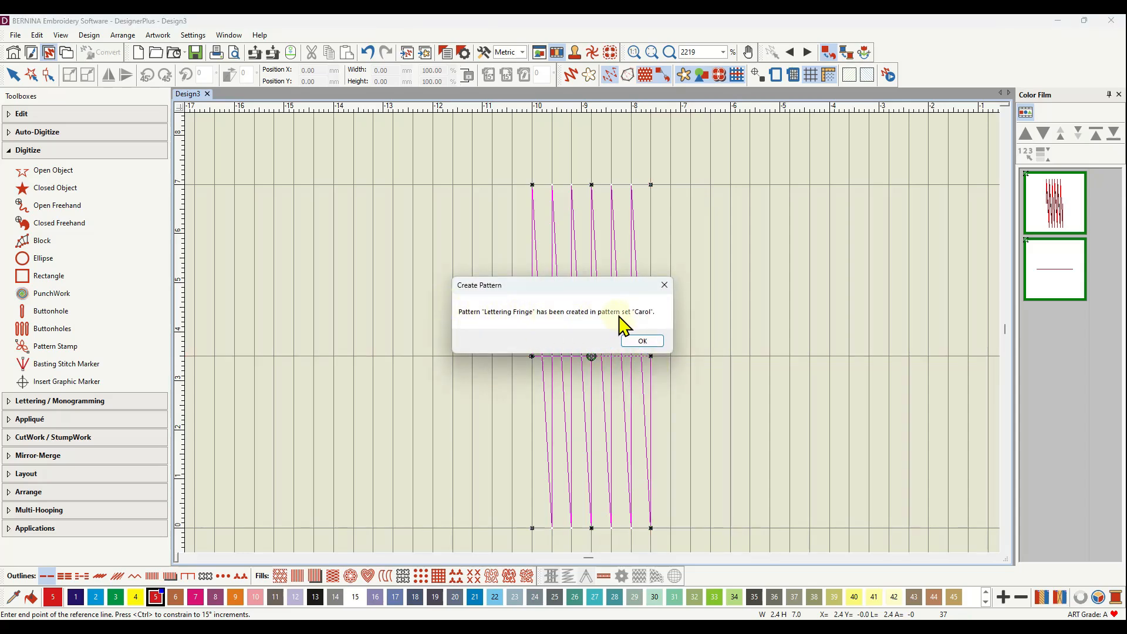
left_click(642, 341)
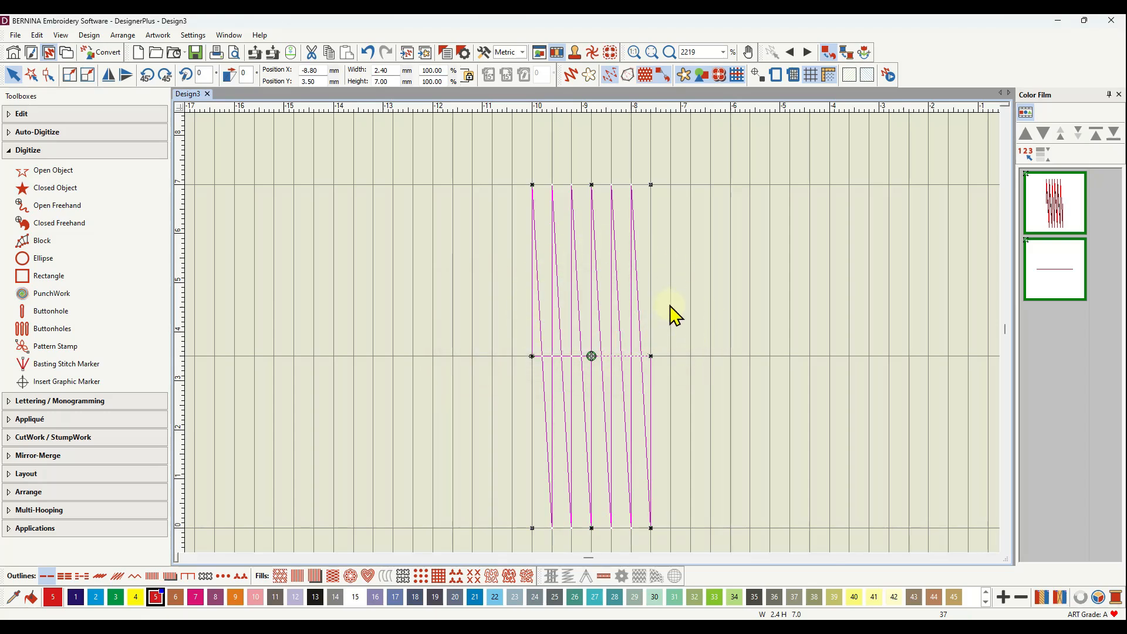
Step: Restore artistic view, close Design3 without saving, and start a new blank design with the grid hidden
left_click(574, 77)
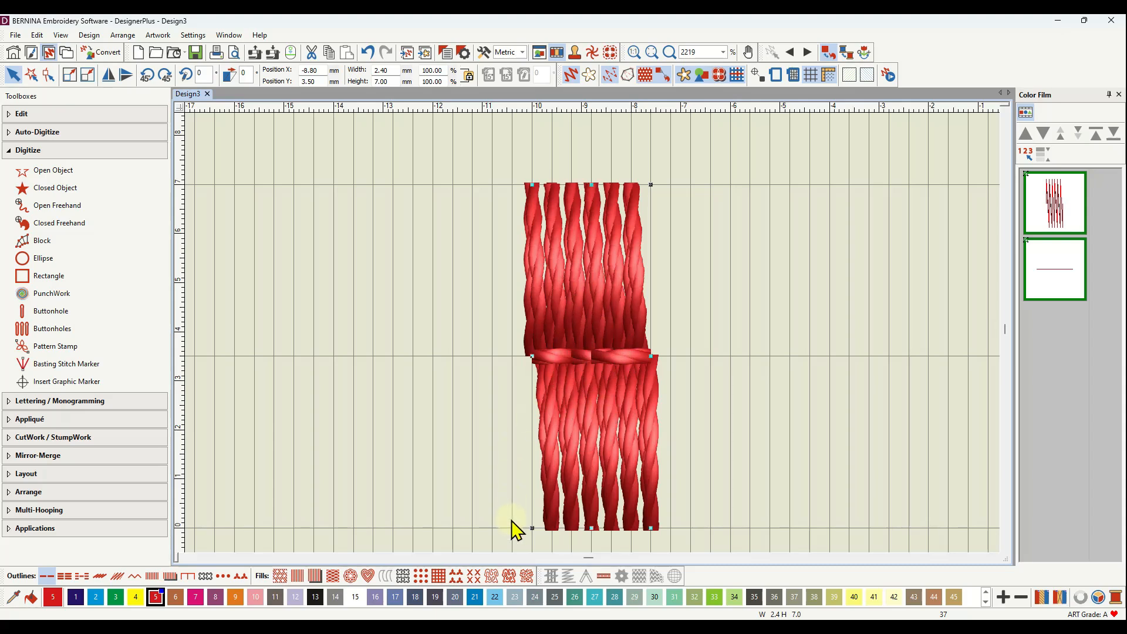
left_click(479, 578)
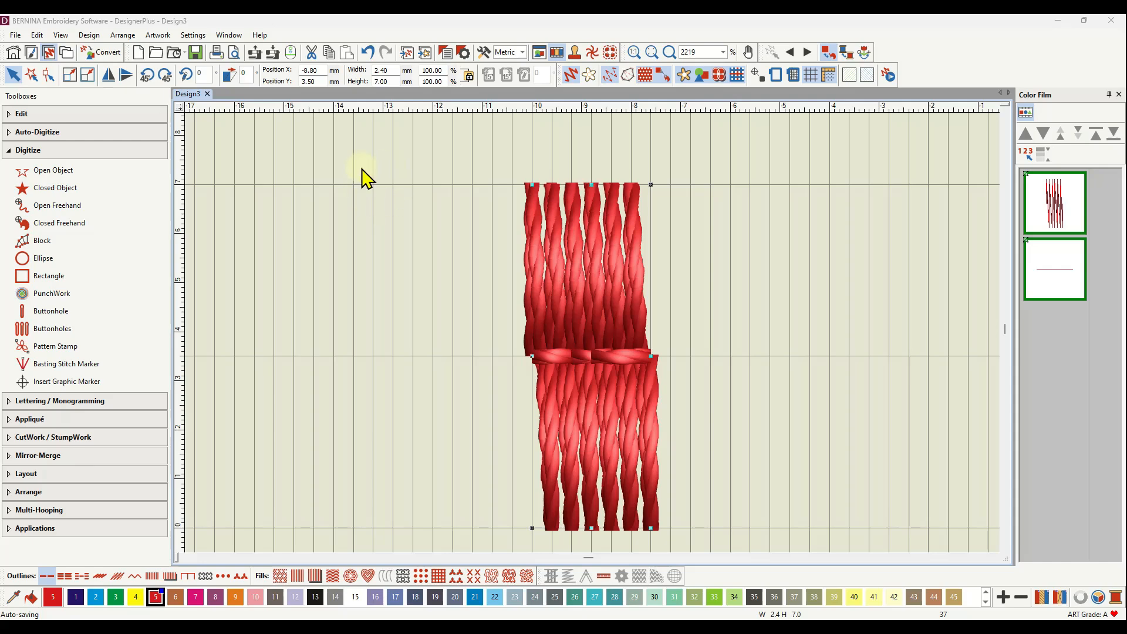
left_click(208, 93)
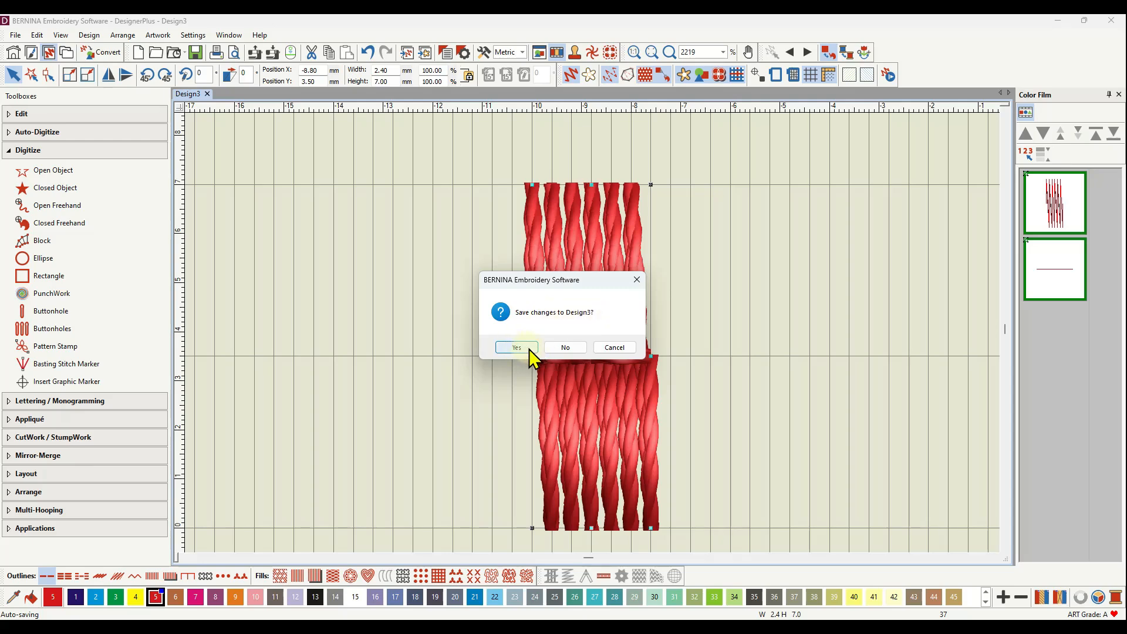
left_click(559, 349)
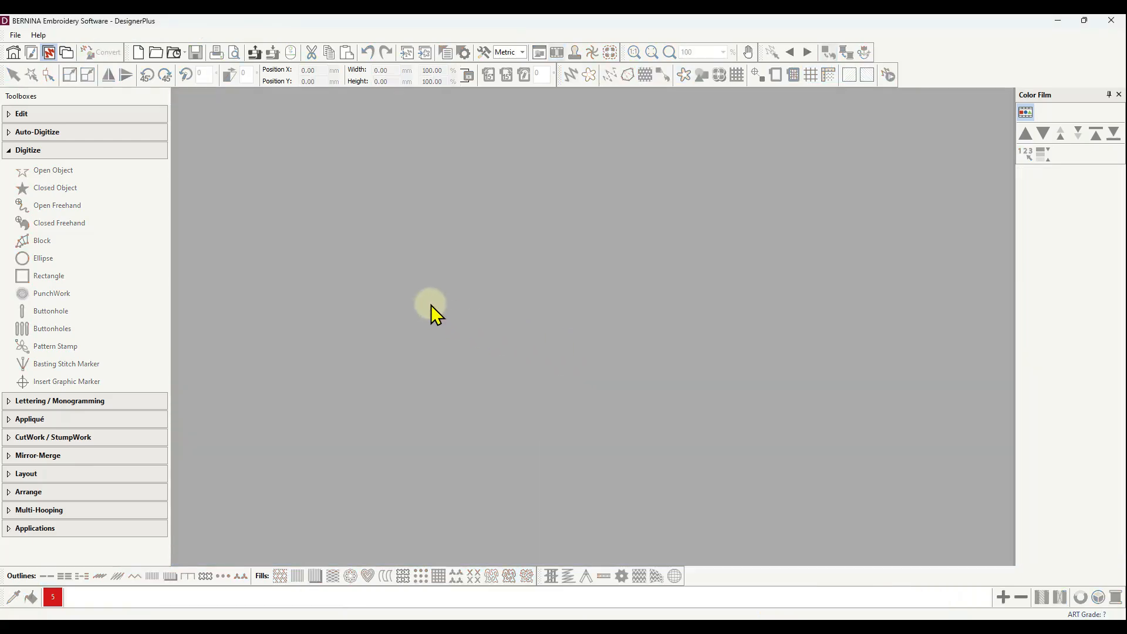
left_click(138, 52)
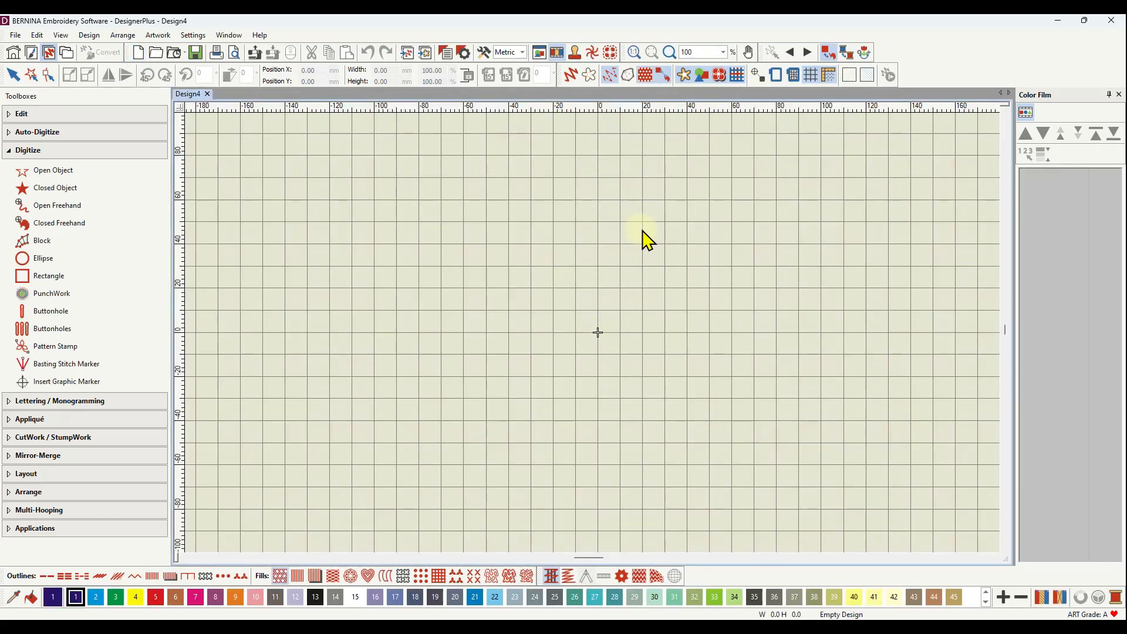
left_click(809, 74)
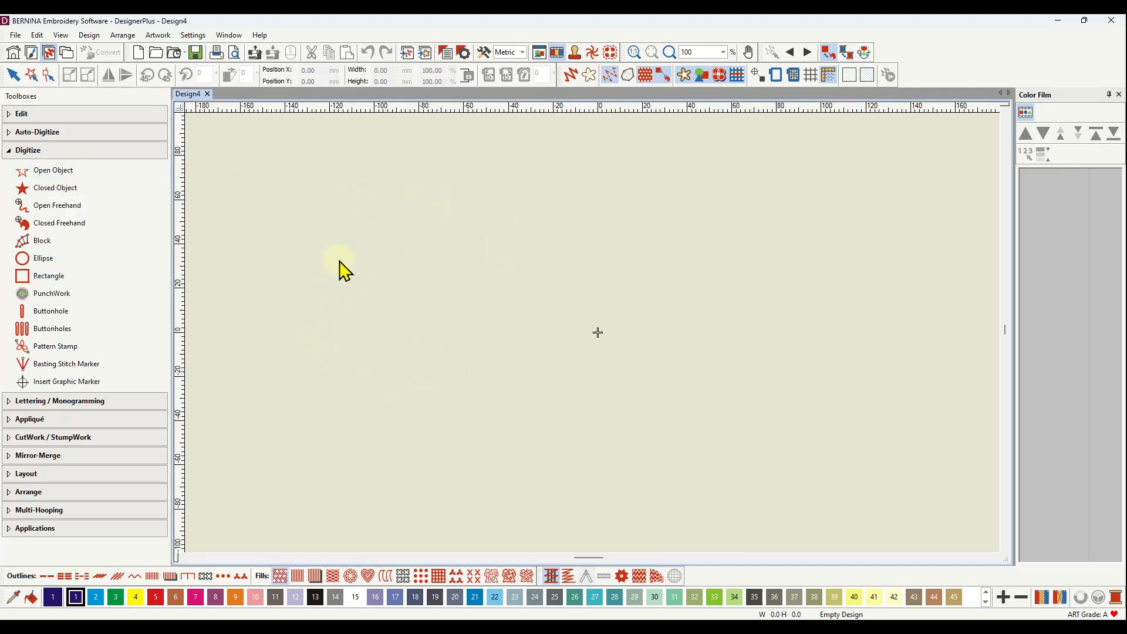
Step: Start an open freehand object with a Pattern Run outline using the custom "Lettering Fringe" pattern
left_click(53, 206)
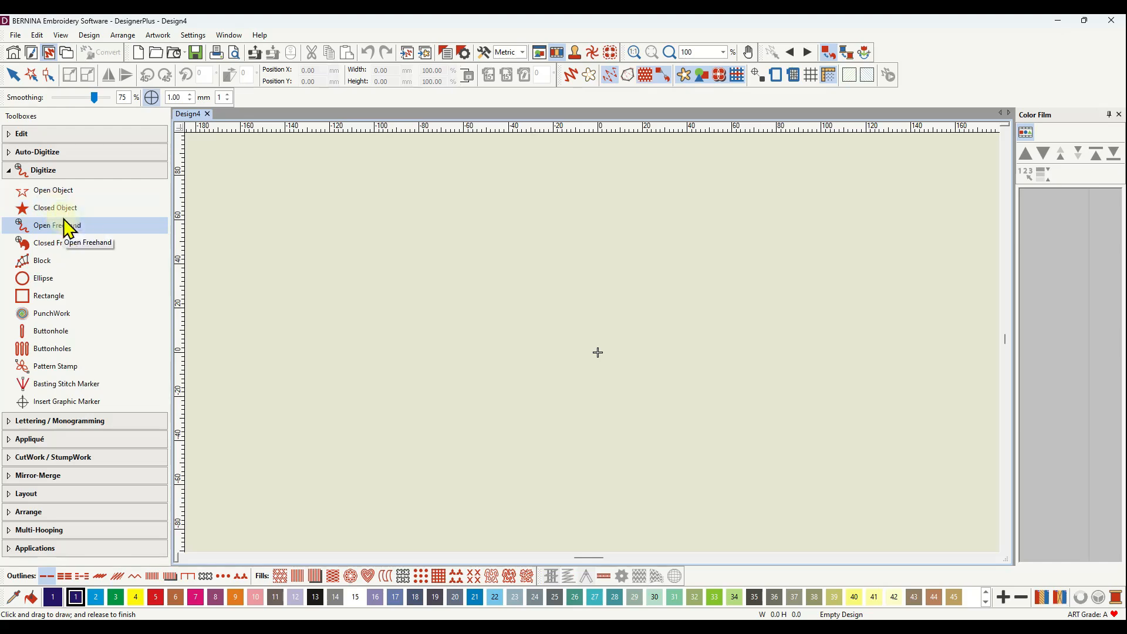
right_click(238, 578)
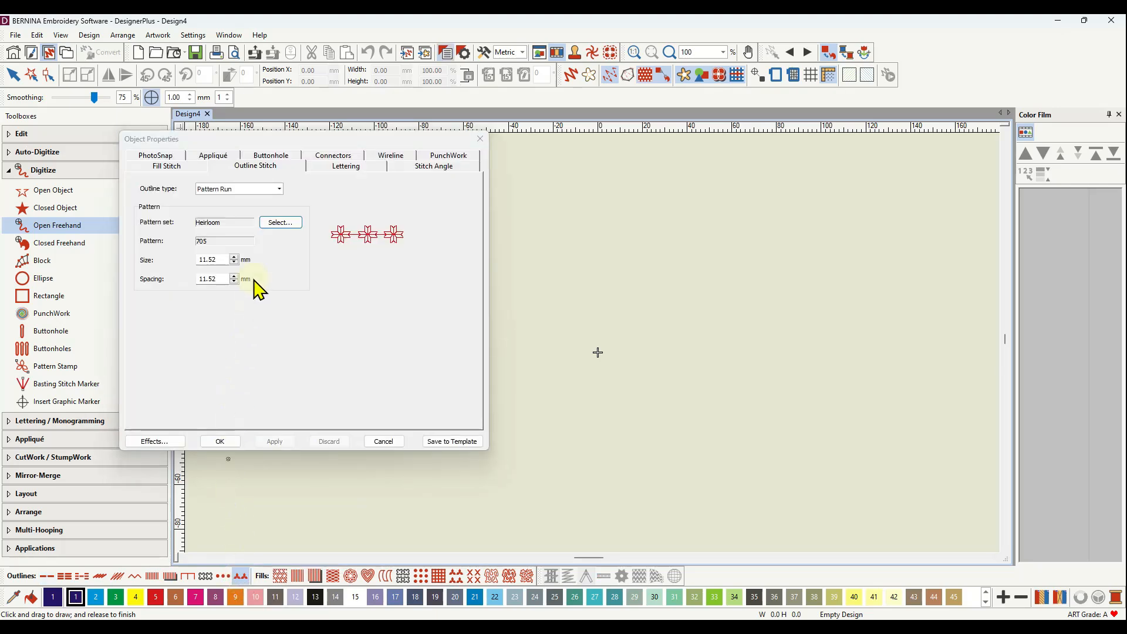
left_click(273, 223)
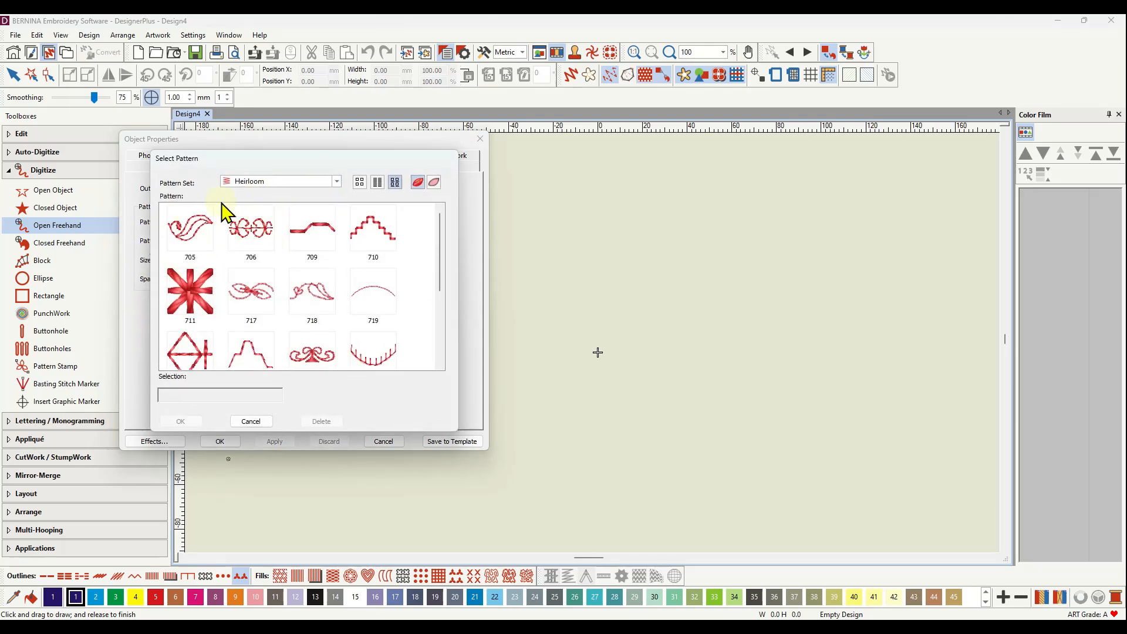
left_click(337, 182)
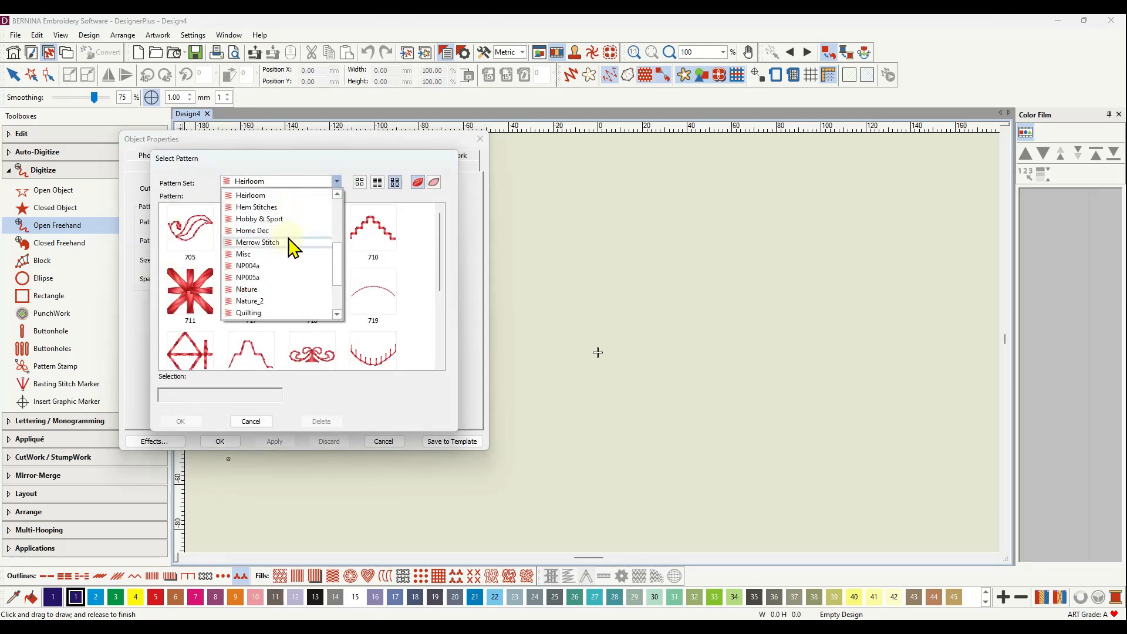
scroll(280, 243, "up", 4)
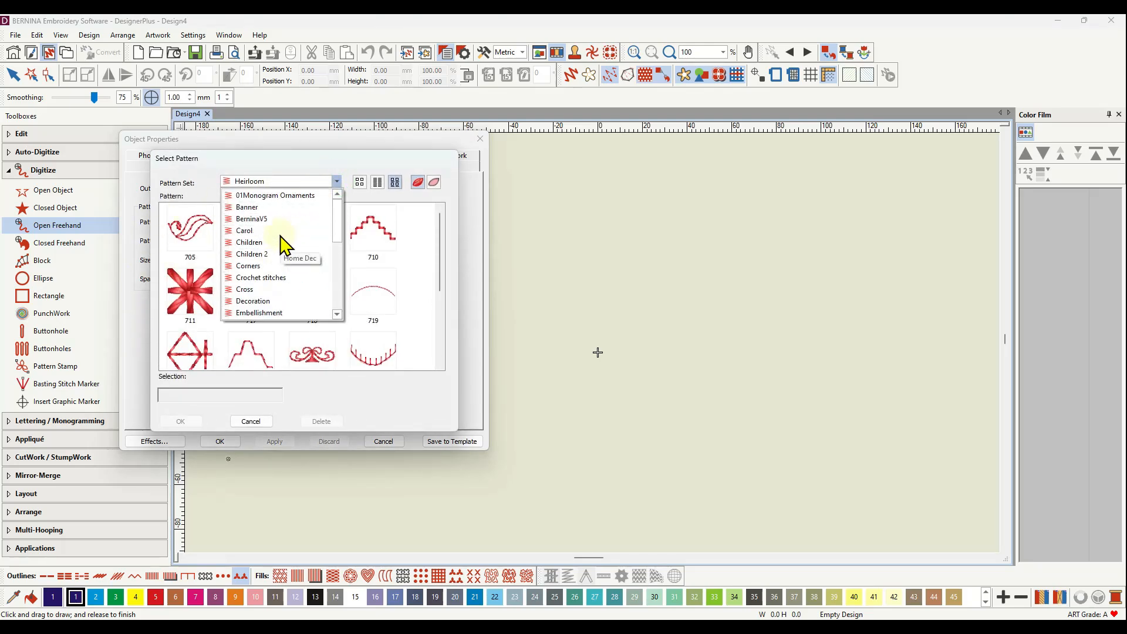
left_click(241, 231)
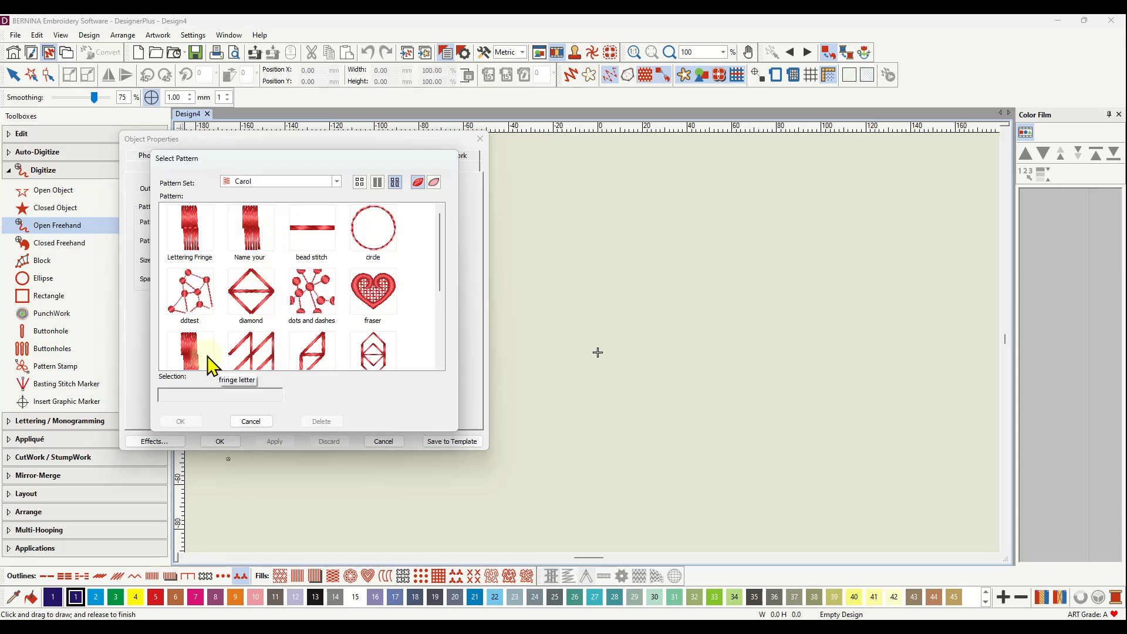
left_click(190, 237)
left_click(181, 421)
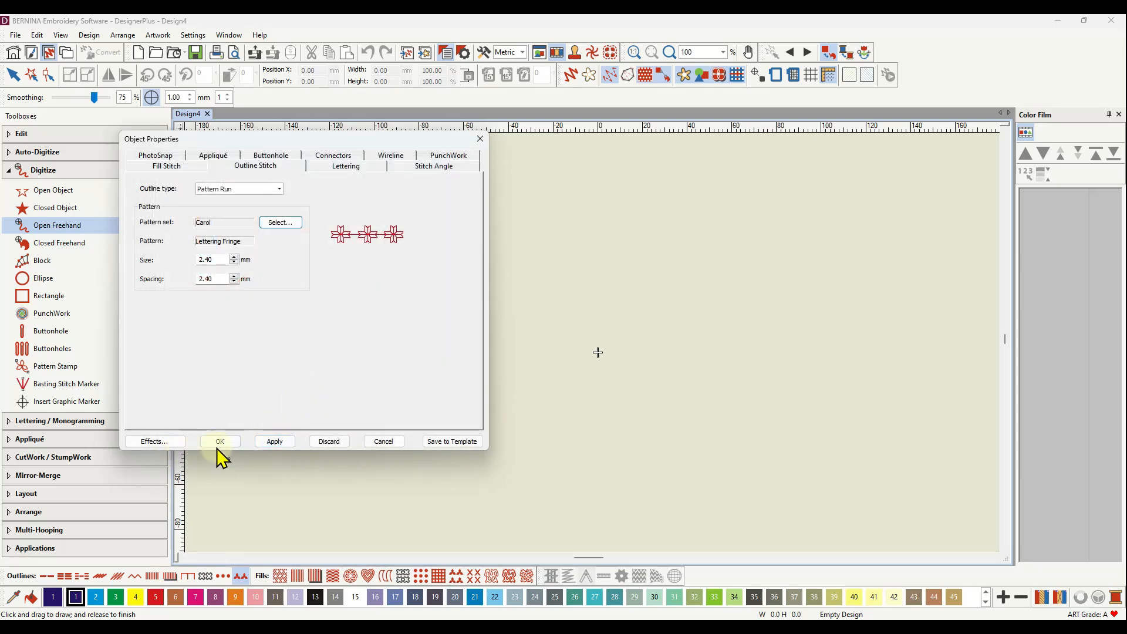
left_click(218, 443)
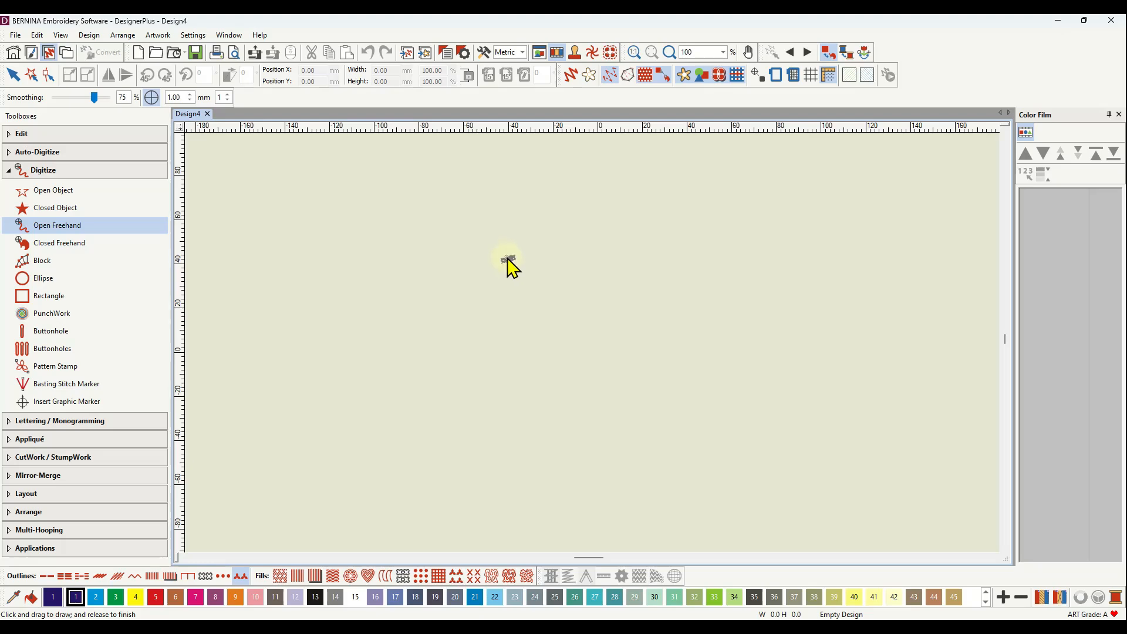
Step: Show the grid and replace the first freehand fringe letter C with a smaller one about 51 mm wide and 59 mm high
mouse_move(508, 259)
left_mouse_down()
mouse_move(388, 263)
mouse_move(361, 285)
mouse_move(348, 331)
mouse_move(351, 367)
mouse_move(372, 397)
mouse_move(476, 416)
mouse_move(510, 397)
left_mouse_up()
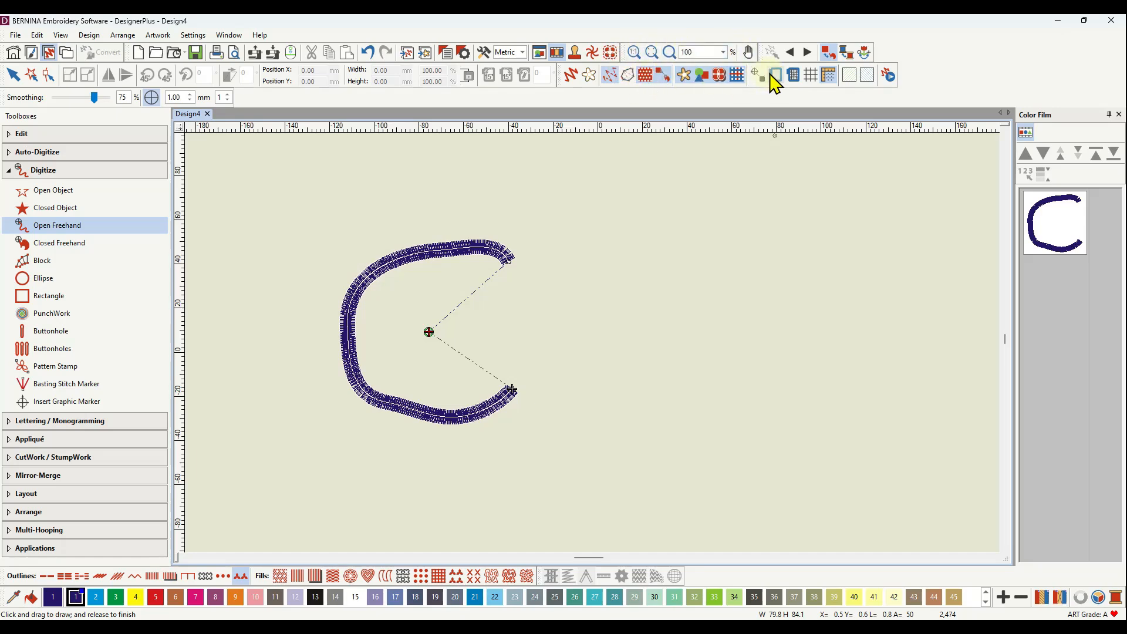
left_click(810, 75)
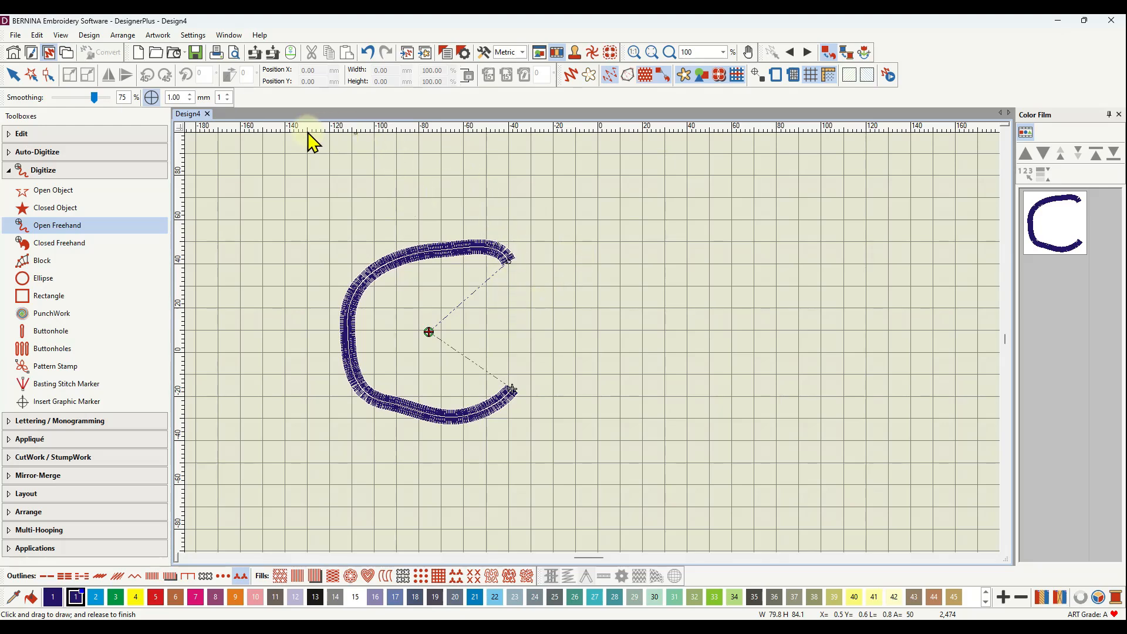
left_click(367, 52)
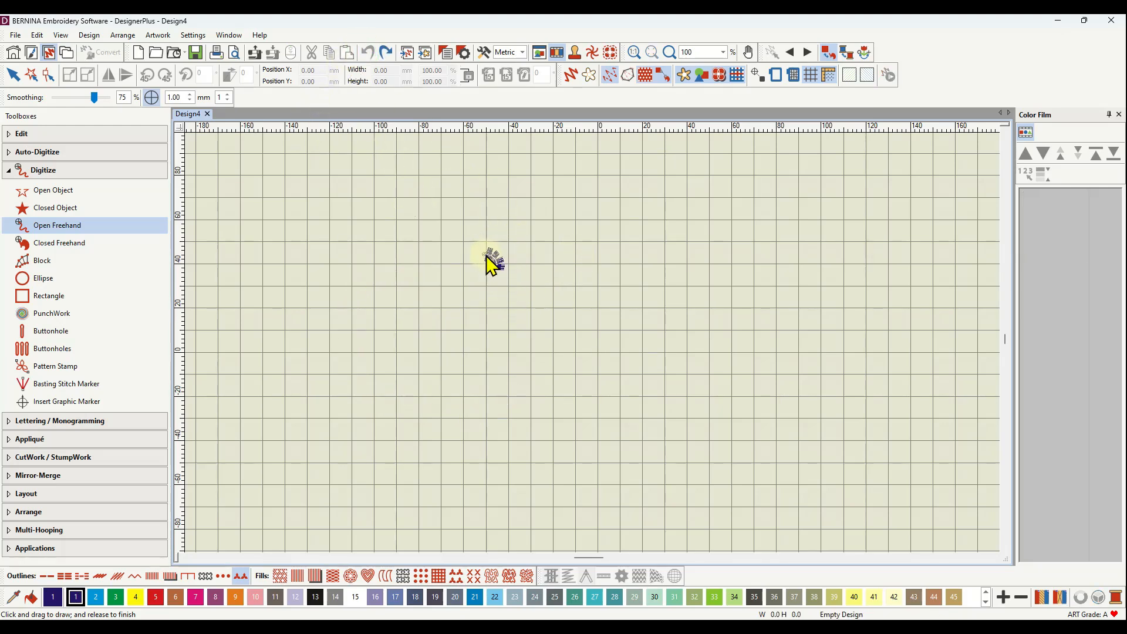
mouse_move(492, 263)
left_mouse_down()
mouse_move(445, 260)
mouse_move(416, 284)
mouse_move(404, 317)
mouse_move(436, 363)
mouse_move(470, 373)
mouse_move(501, 344)
left_mouse_up()
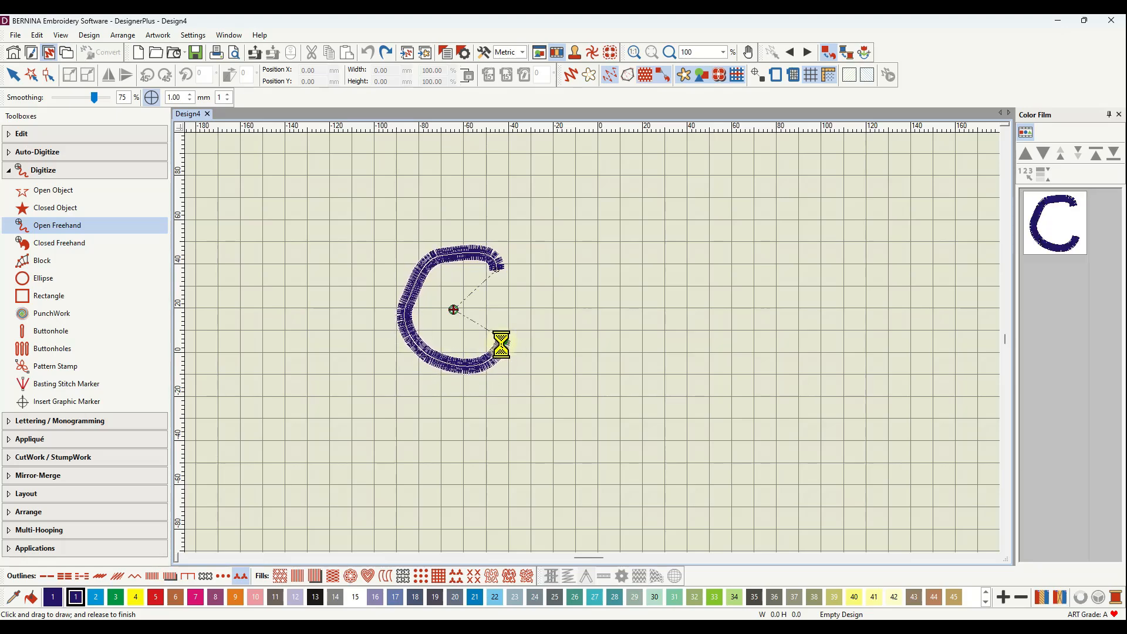
Step: Digitize a second letter C beside the first as an open object with curve points, about 44 mm wide and 71 mm high
left_click(48, 191)
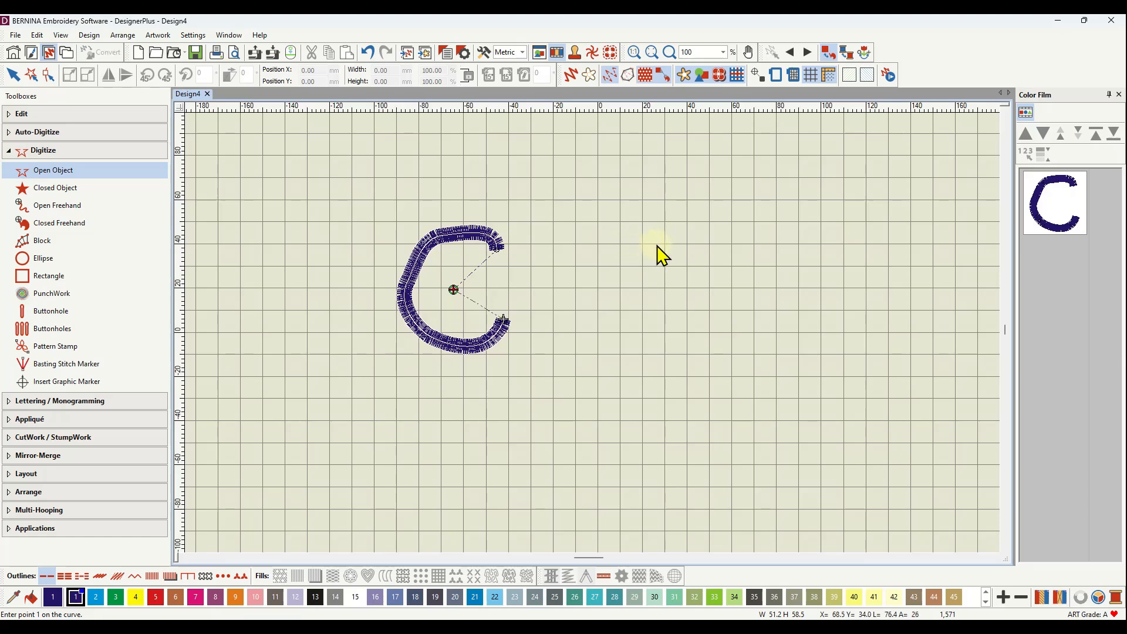
left_click(667, 244)
left_click(642, 218)
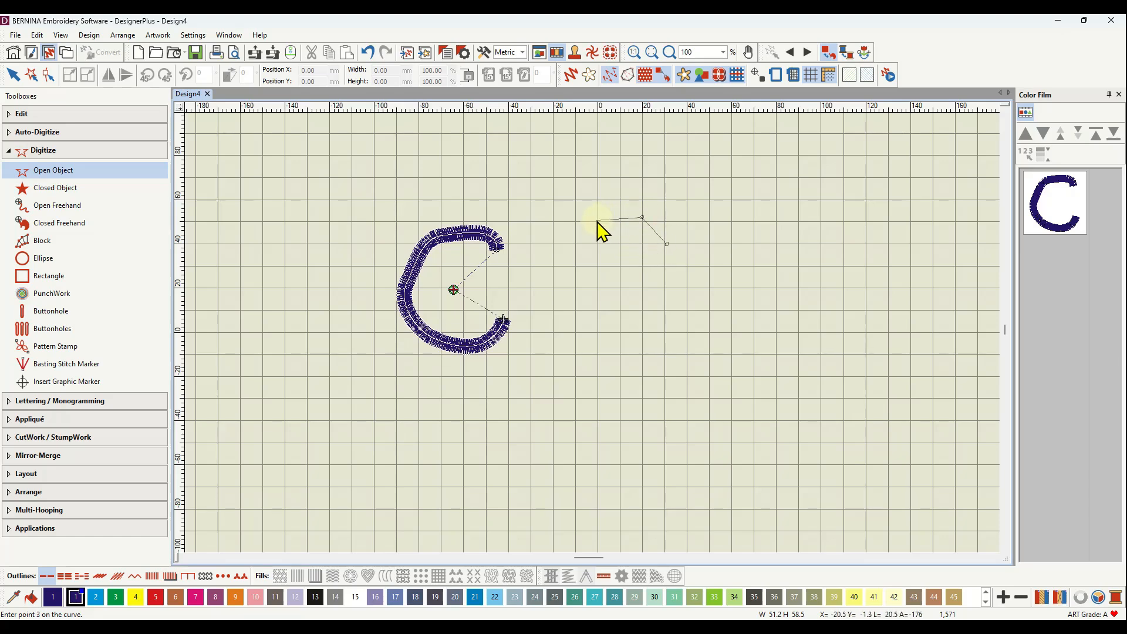
left_click(596, 219)
left_click(575, 305)
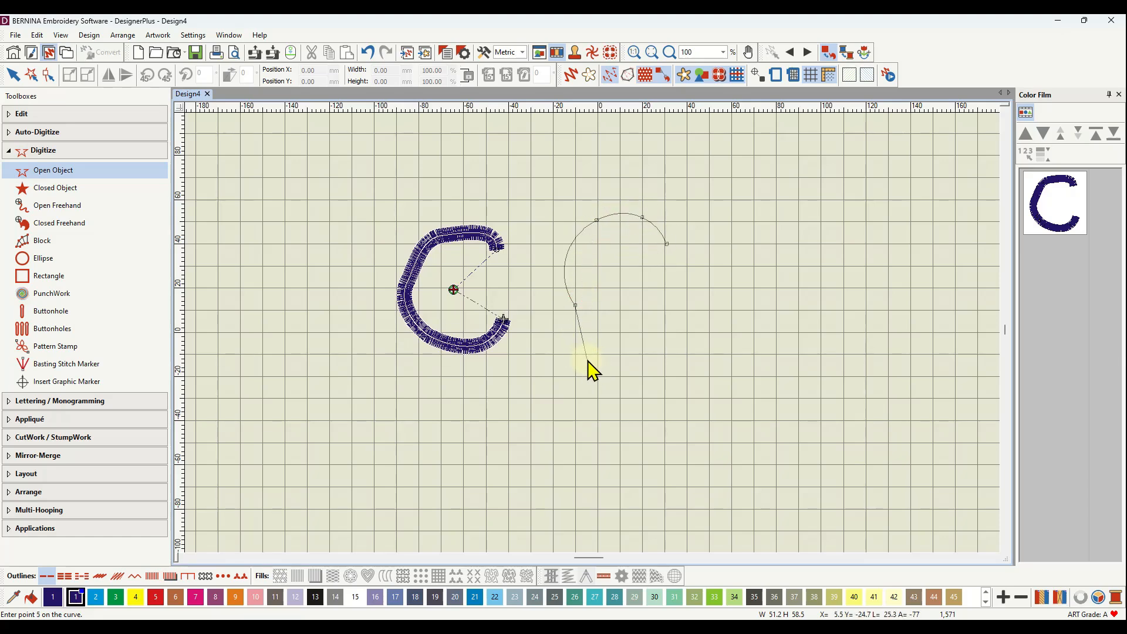
left_click(588, 361)
left_click(640, 364)
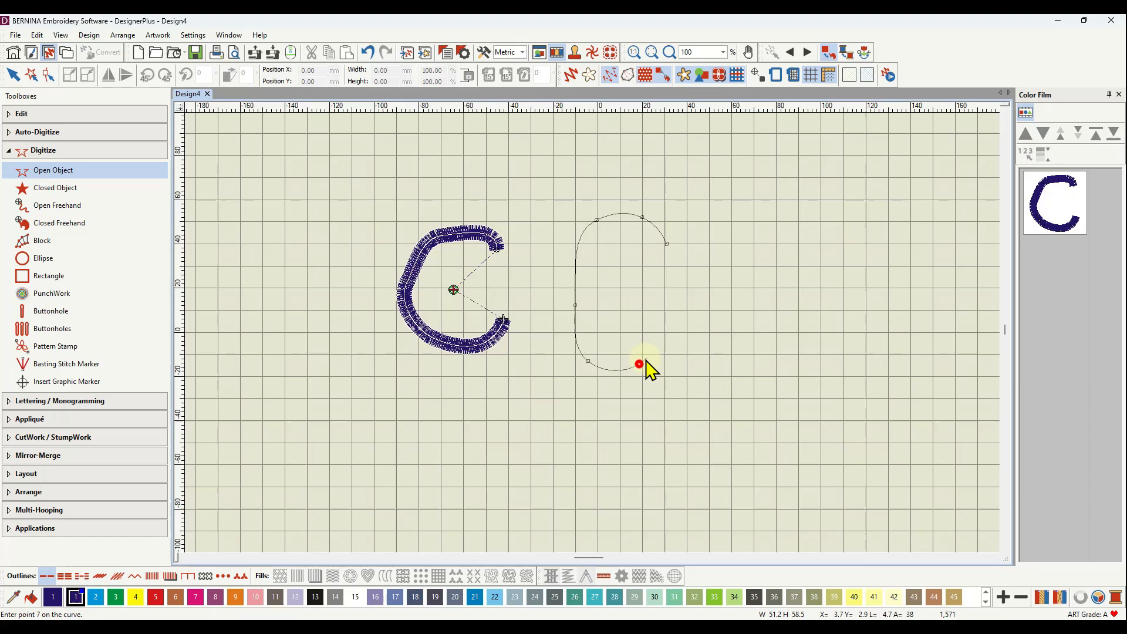
left_click(672, 320)
key("Return")
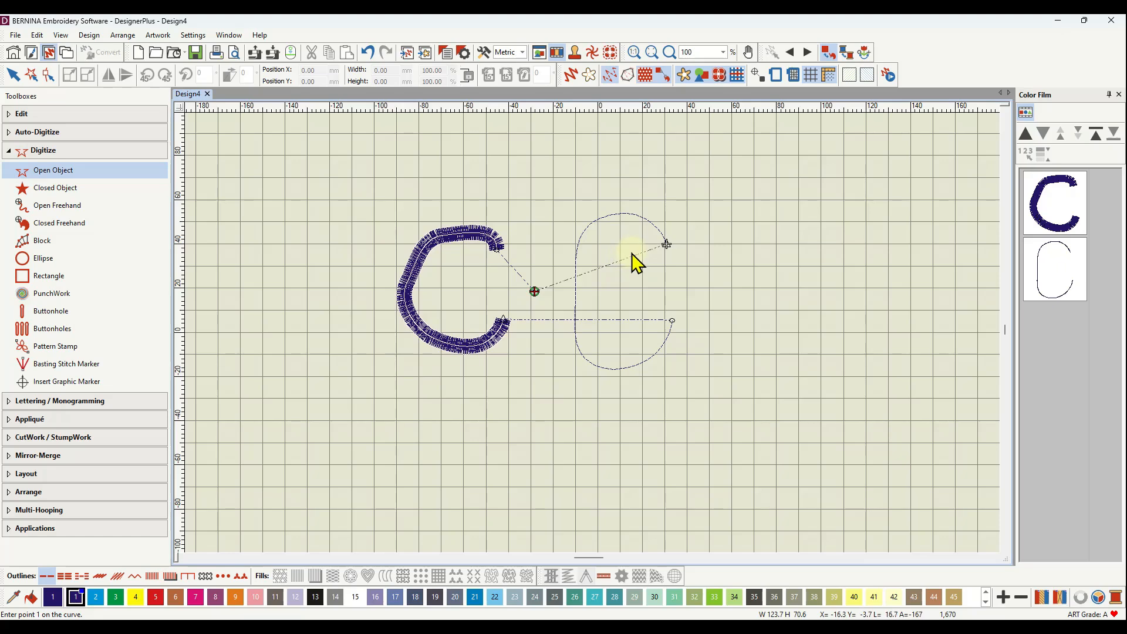
Step: Change the second C's outline type to Pattern Run with the "Lettering Fringe" pattern and deselect it
left_click(1059, 284)
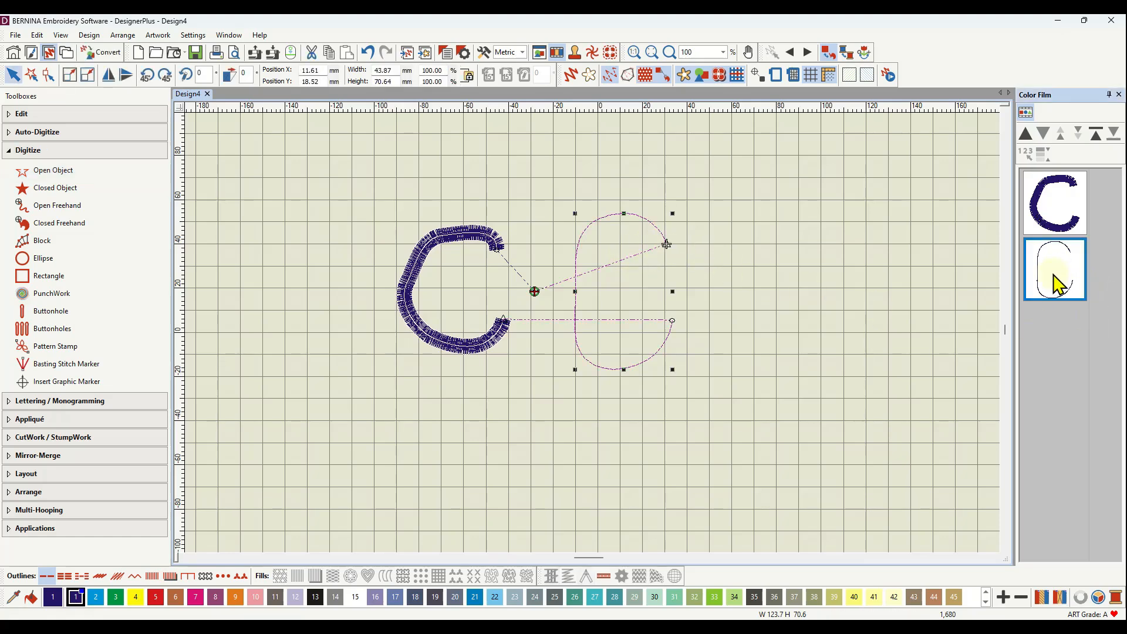
right_click(1054, 275)
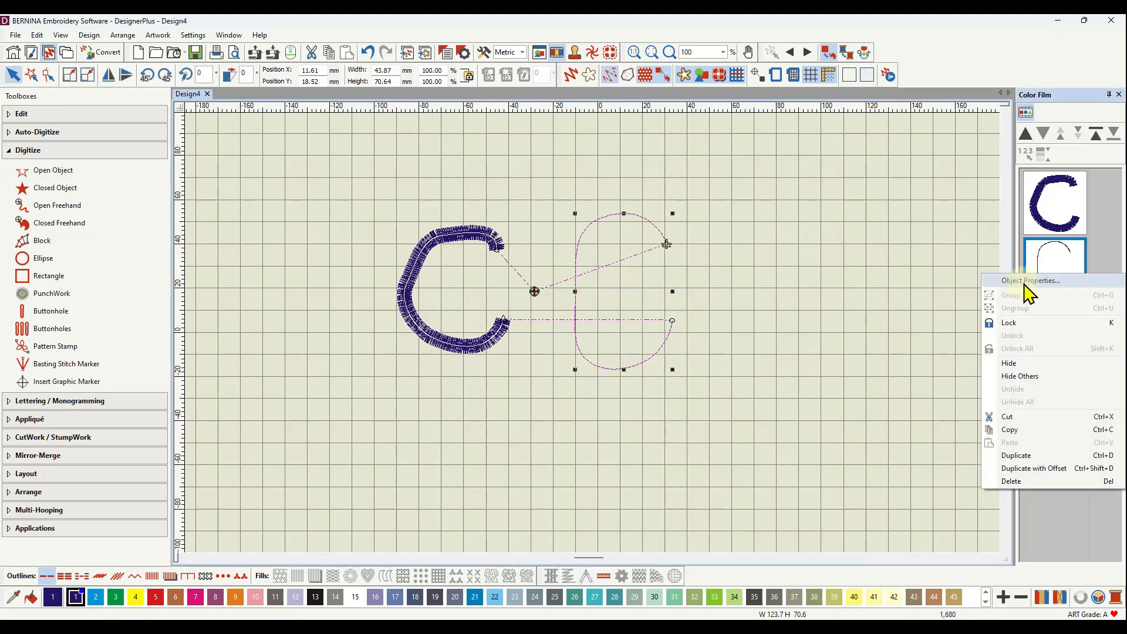
left_click(1030, 283)
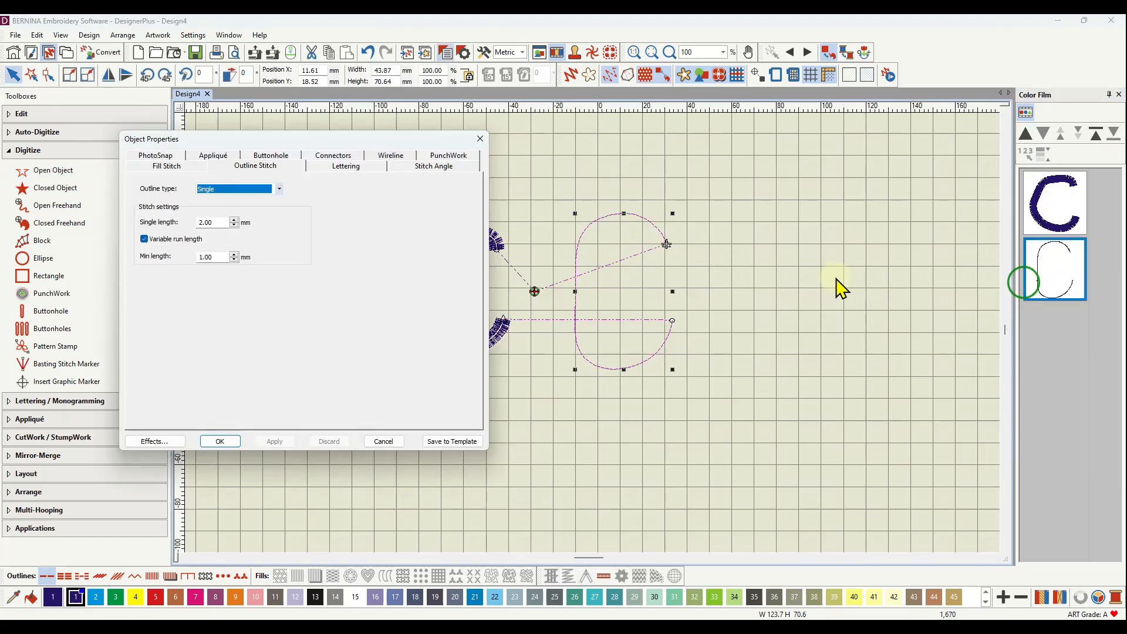
left_click(279, 189)
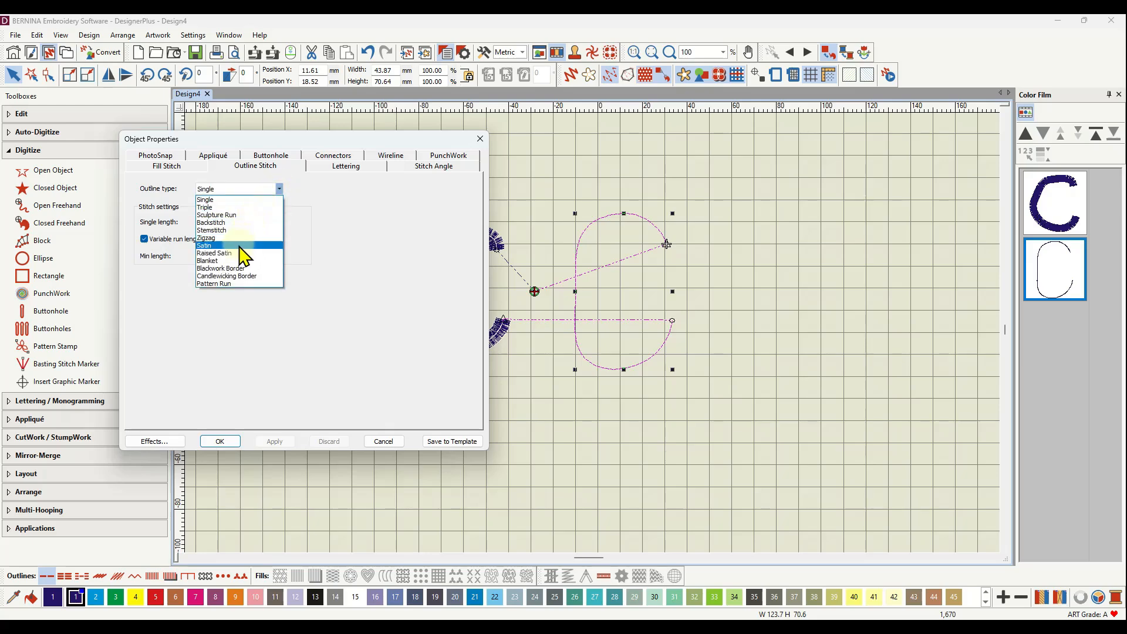
left_click(222, 284)
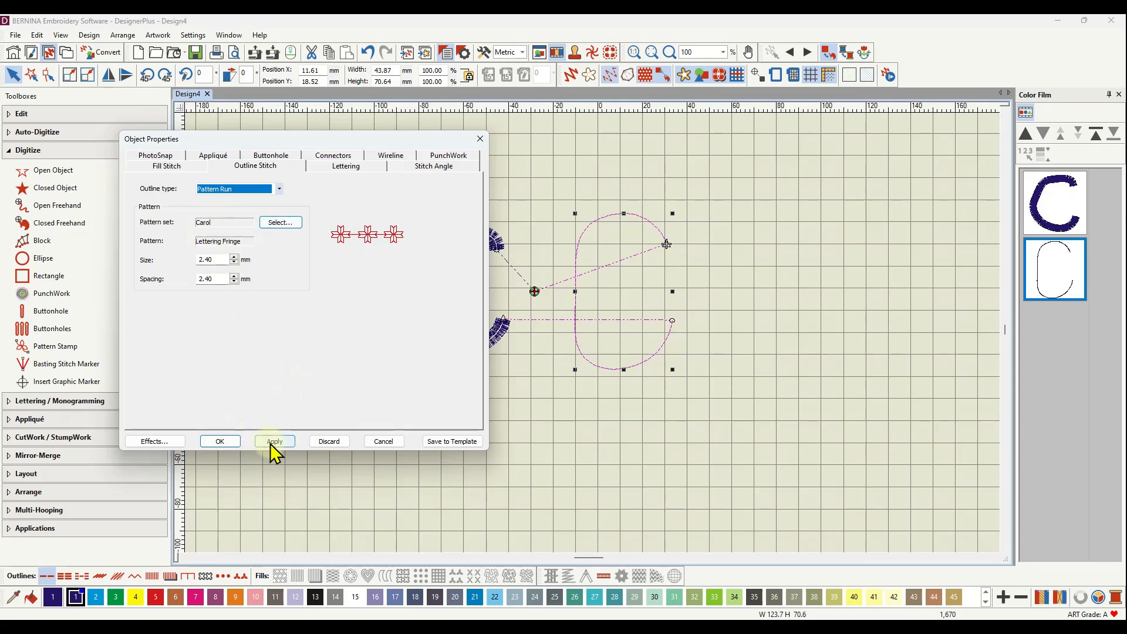
left_click(212, 442)
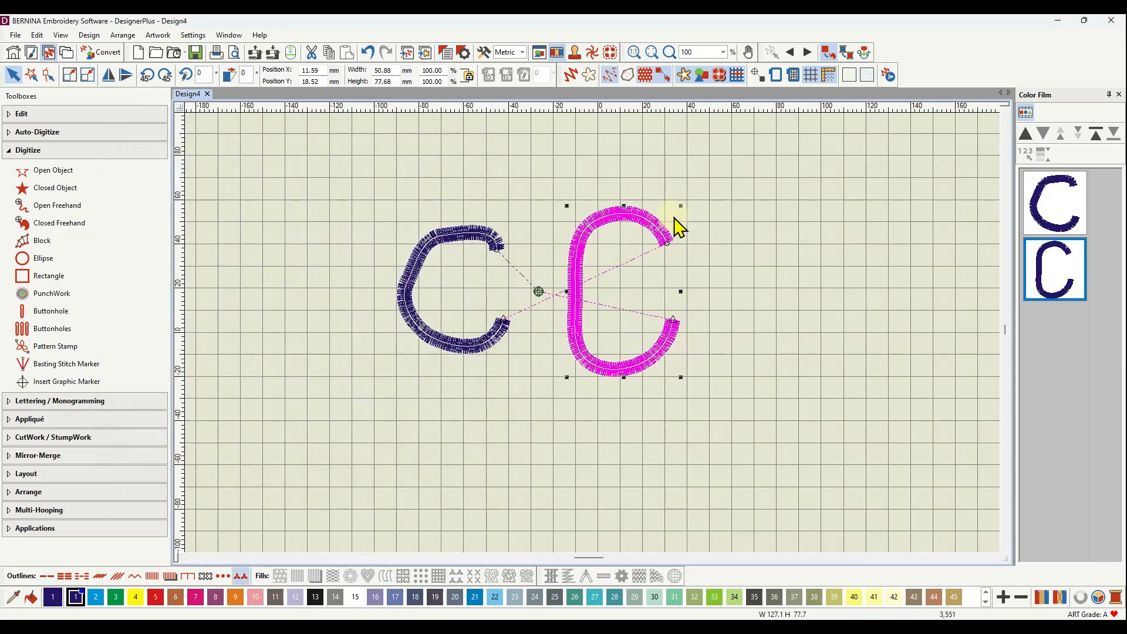
left_click(745, 231)
Step: Turn on artistic view and examine the fringe stitches around the upper curve of the second C
scroll(596, 341, "up", 8)
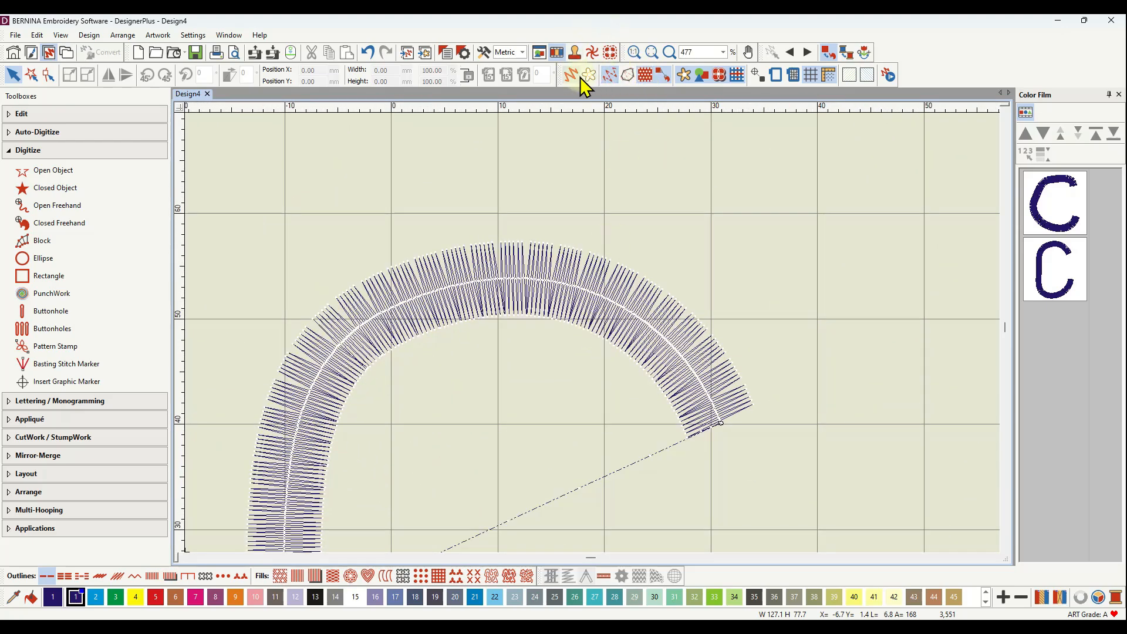
left_click(572, 77)
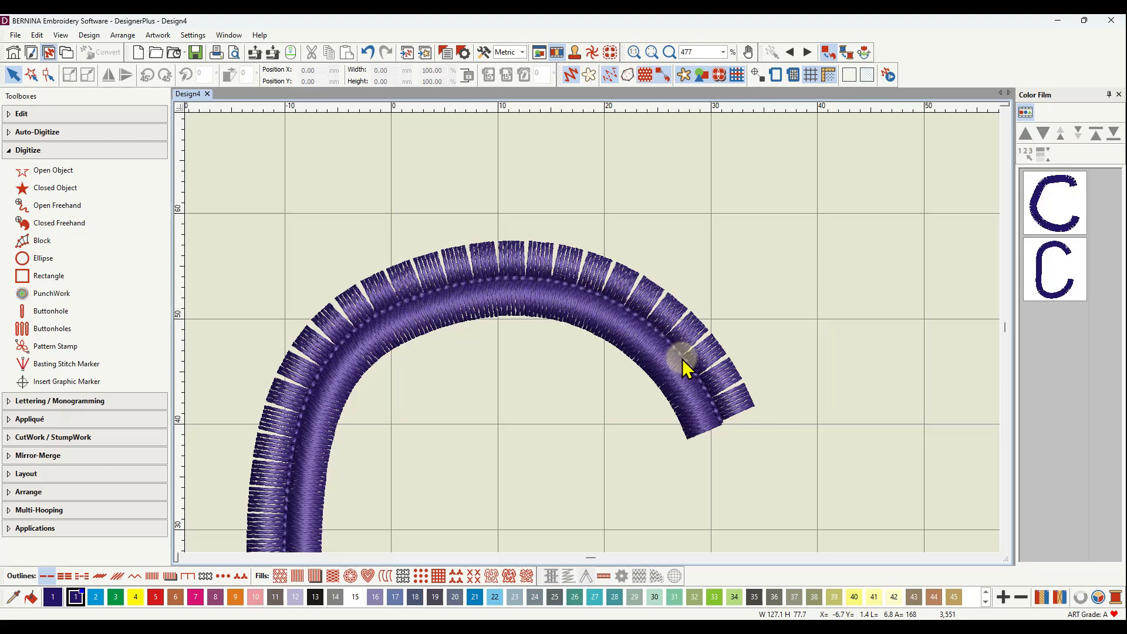
scroll(594, 344, "down", 5)
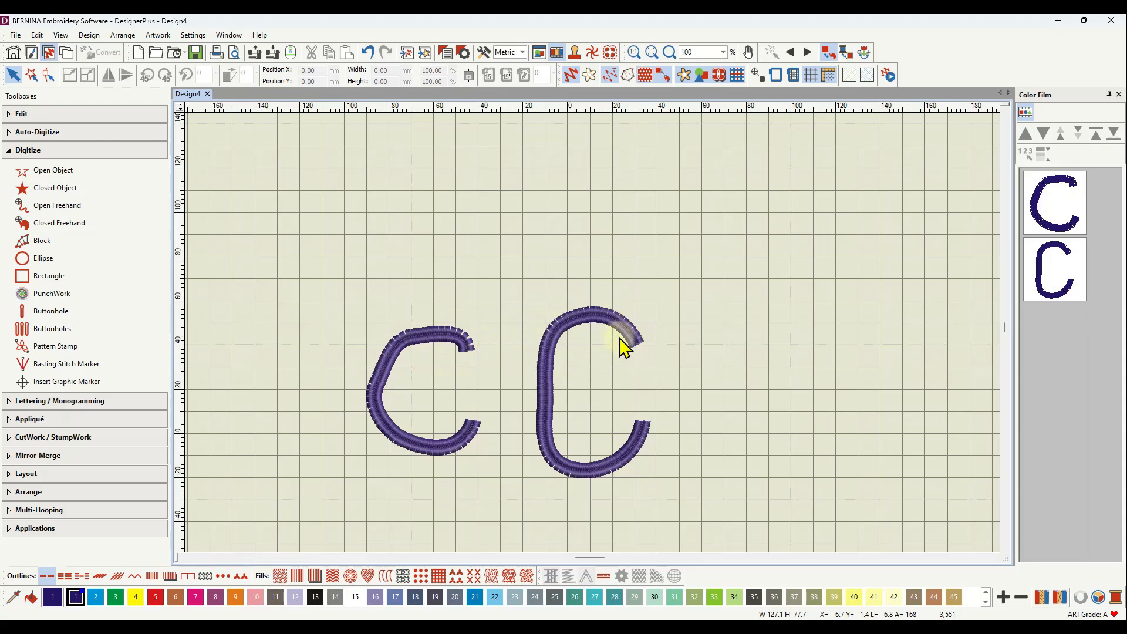
scroll(597, 340, "up", 6)
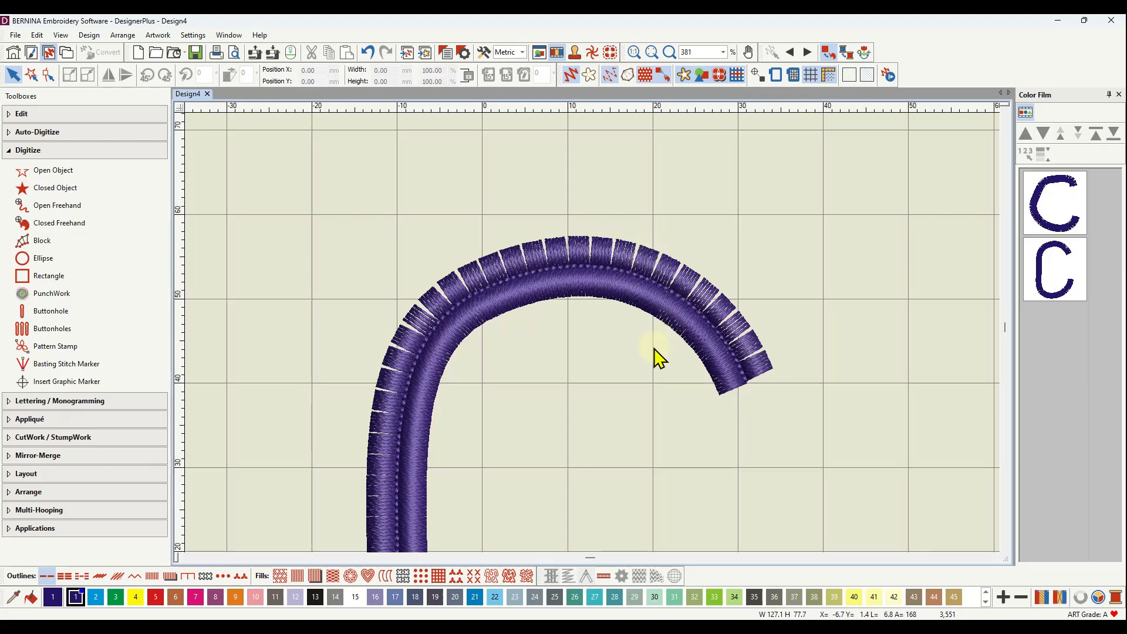
scroll(437, 261, "down", 1)
scroll(593, 333, "down", 3)
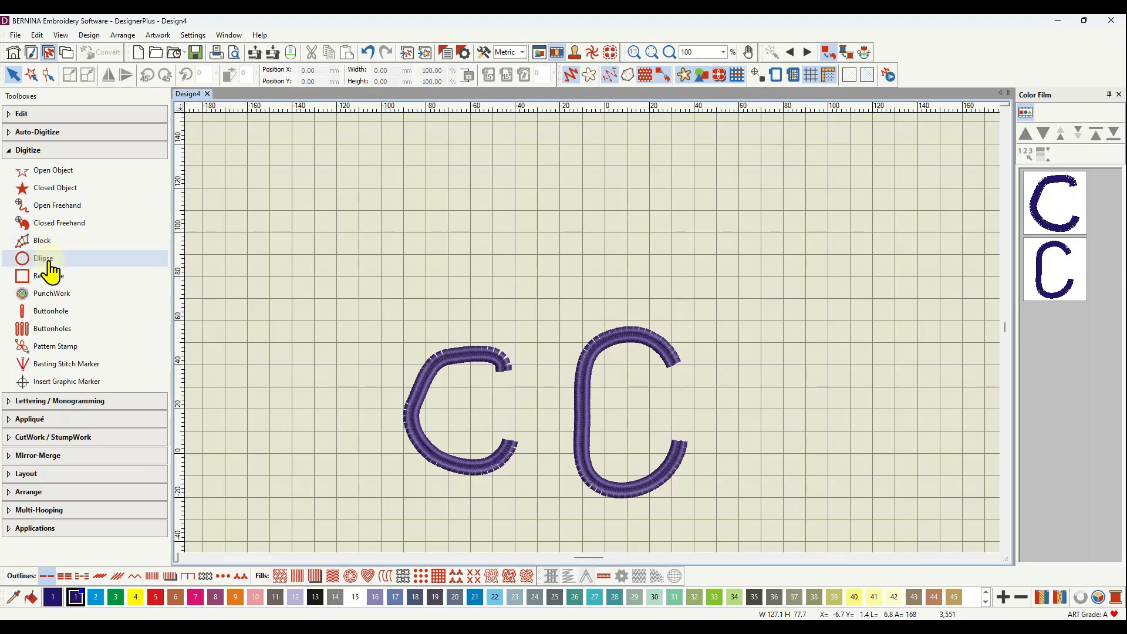
Step: Draw a small freehand fringe loop with overlapping ends above and beside the second C, about 25 mm wide
left_click(53, 206)
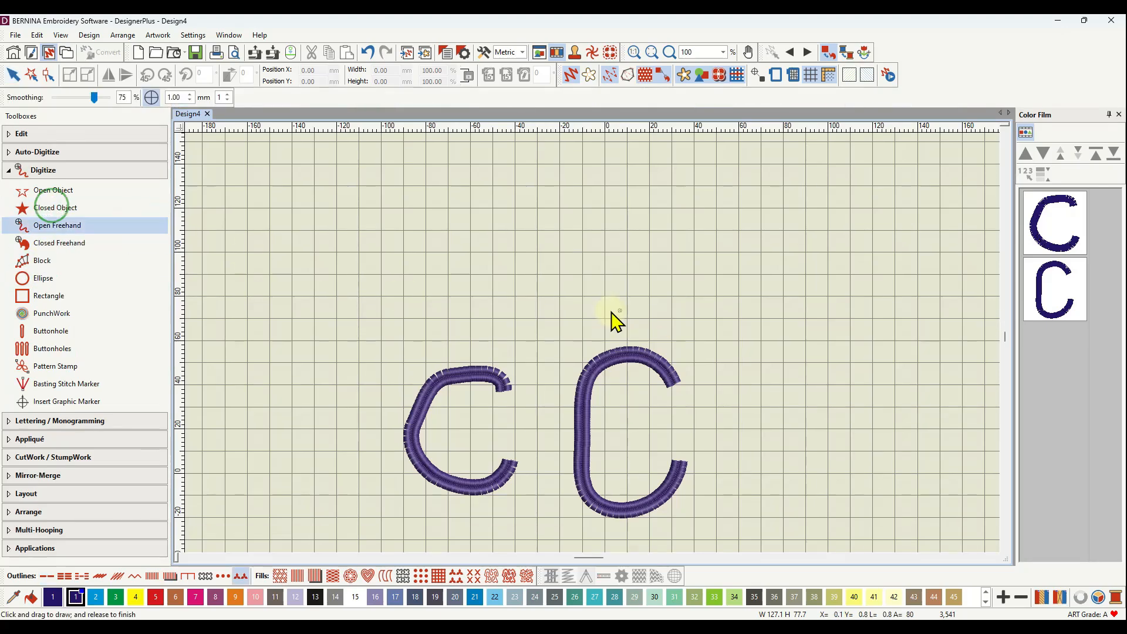
mouse_move(703, 268)
left_mouse_down()
mouse_move(693, 300)
mouse_move(708, 308)
mouse_move(730, 302)
mouse_move(703, 270)
left_mouse_up()
scroll(712, 282, "up", 5)
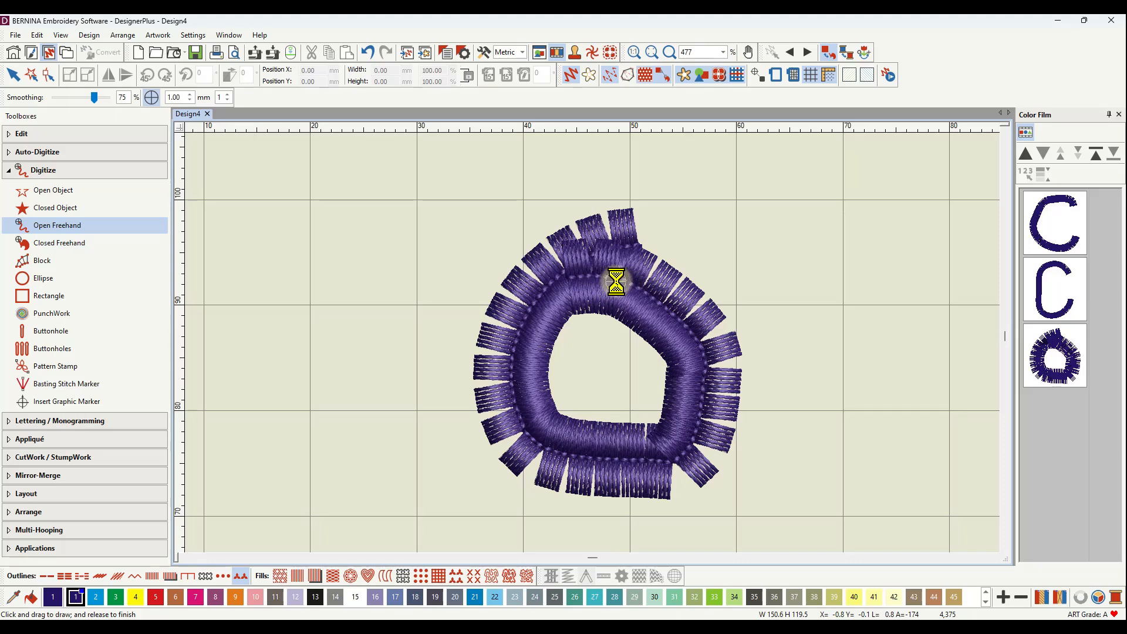
Step: Turn off artistic view, undo the stray freehand stroke on the loop, and examine the stitches where its ends overlap
left_click(571, 74)
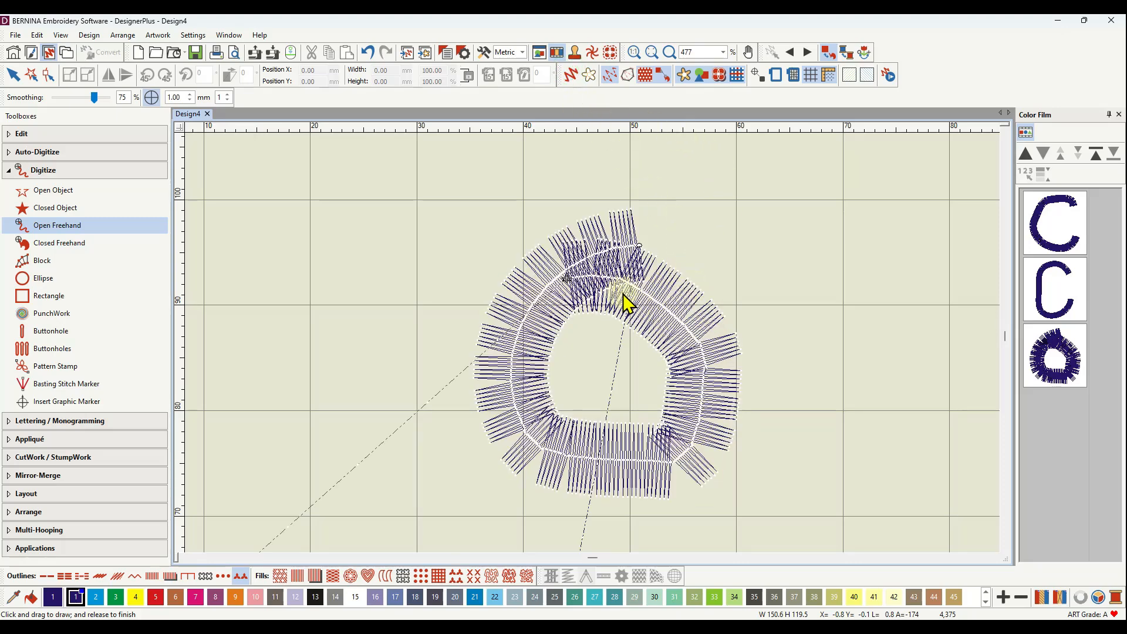
left_click_drag(621, 297, 593, 276)
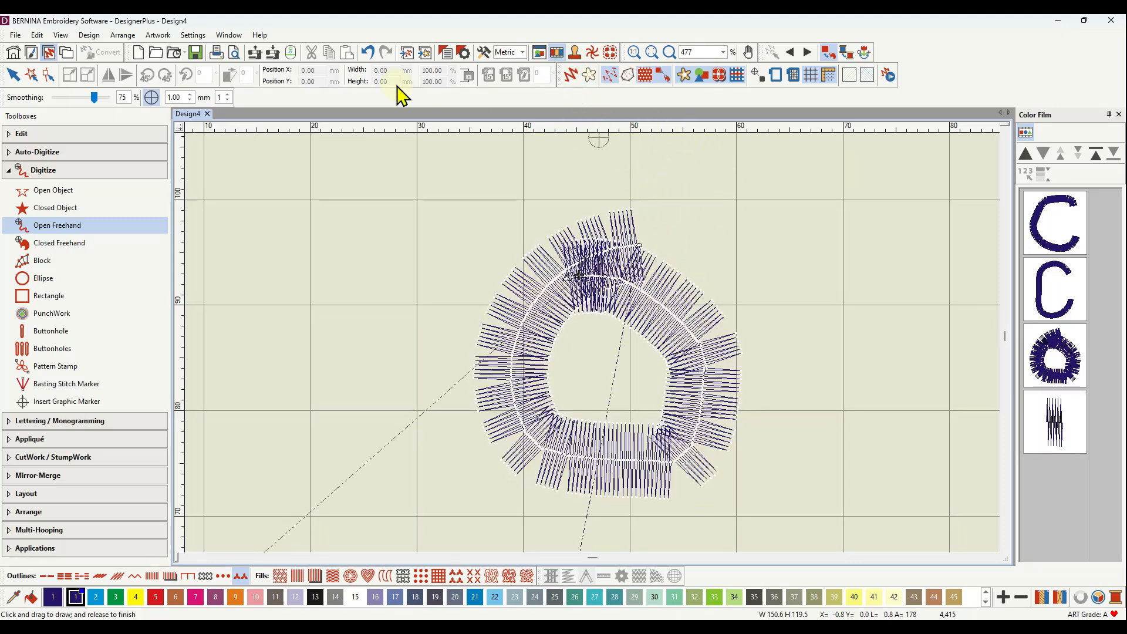
left_click(369, 49)
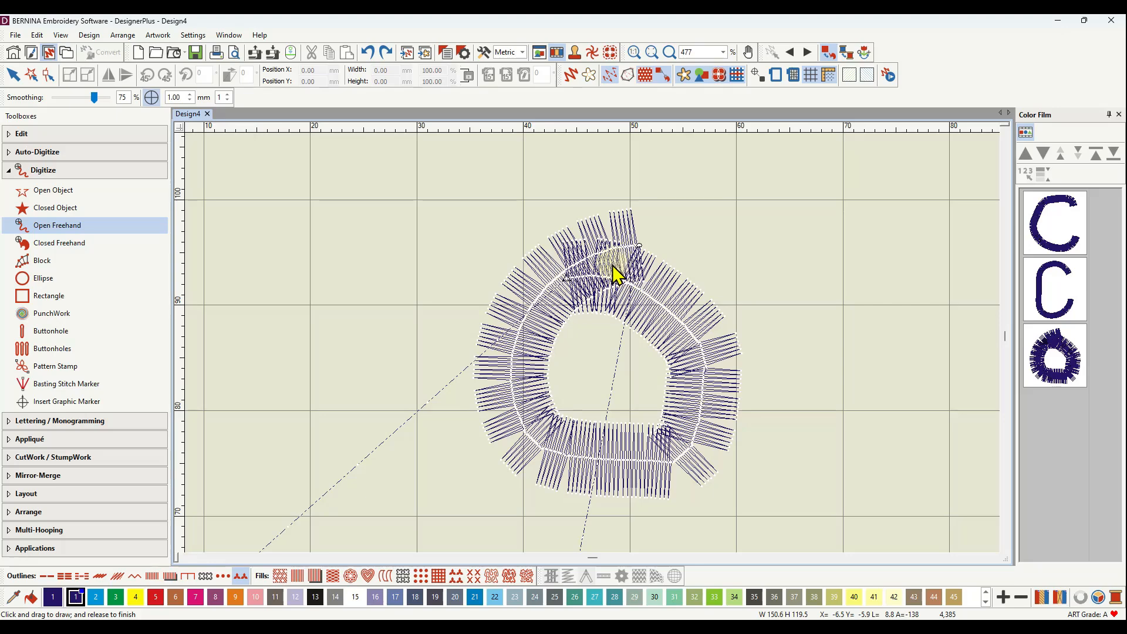
scroll(595, 352, "up", 2)
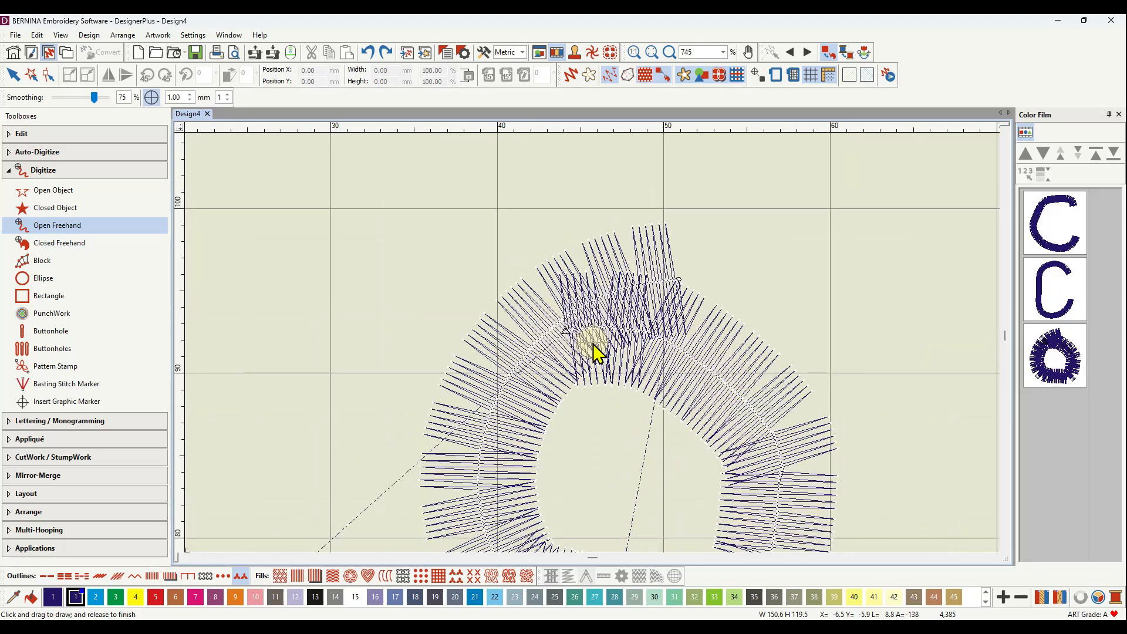
scroll(594, 352, "up", 2)
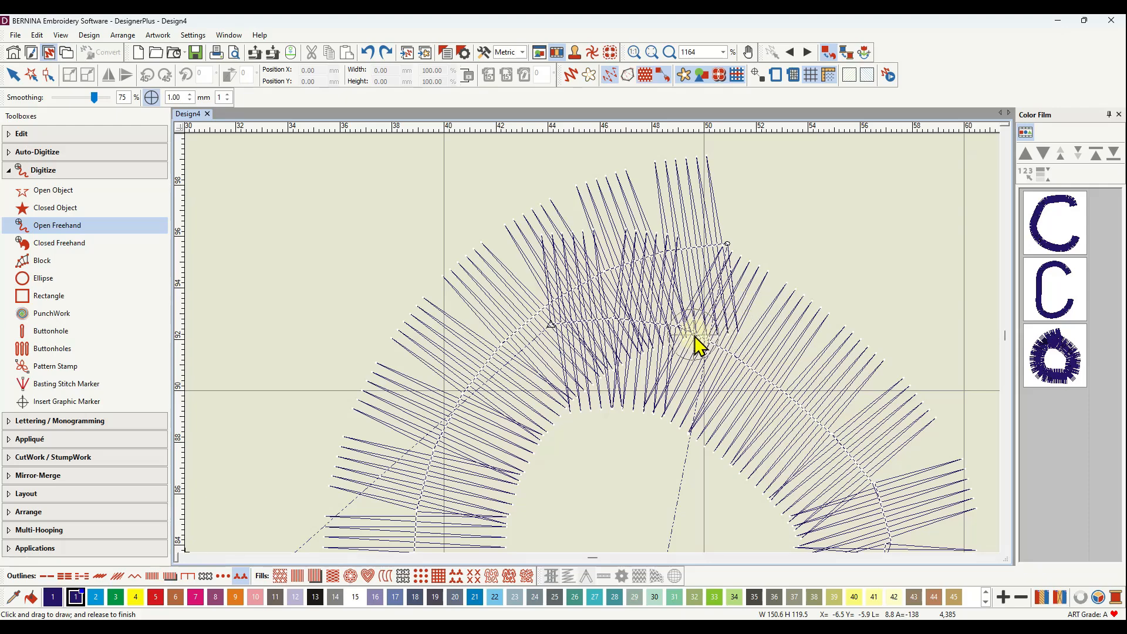
Step: Delete both fringe C shapes and the freehand fringe loop from the design
scroll(587, 340, "down", 5)
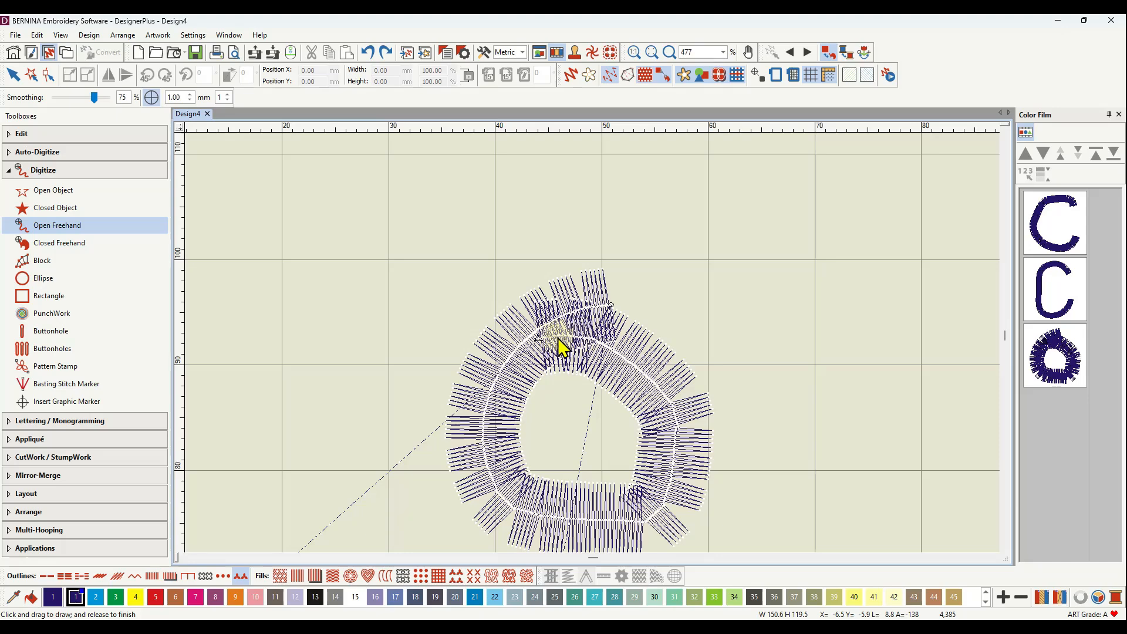
scroll(594, 352, "down", 3)
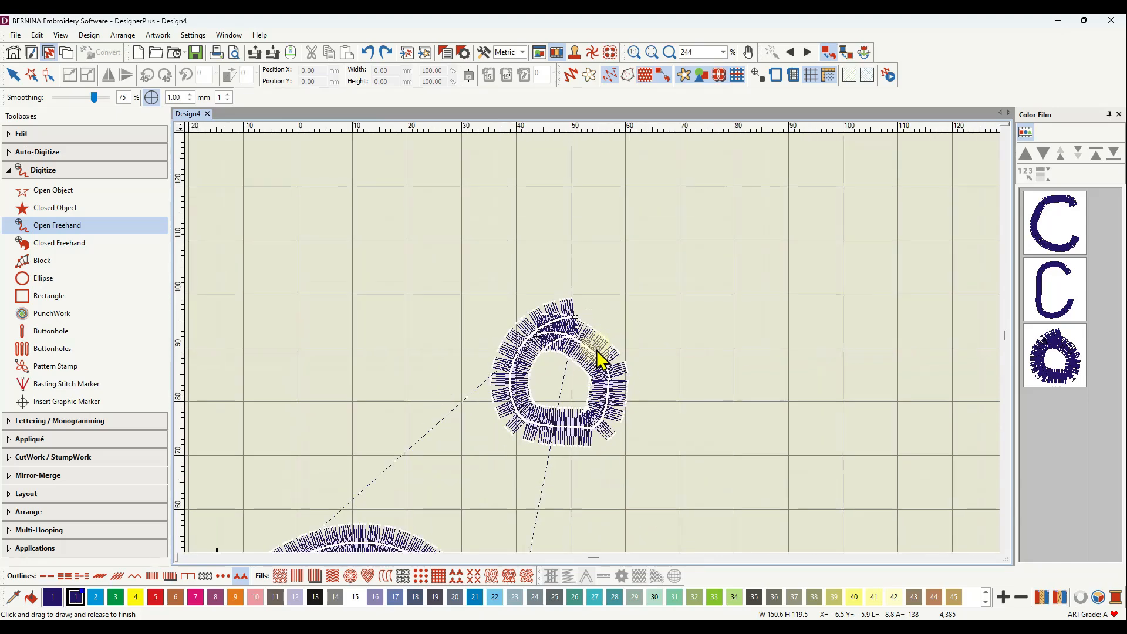
left_click(13, 76)
left_click(1042, 197)
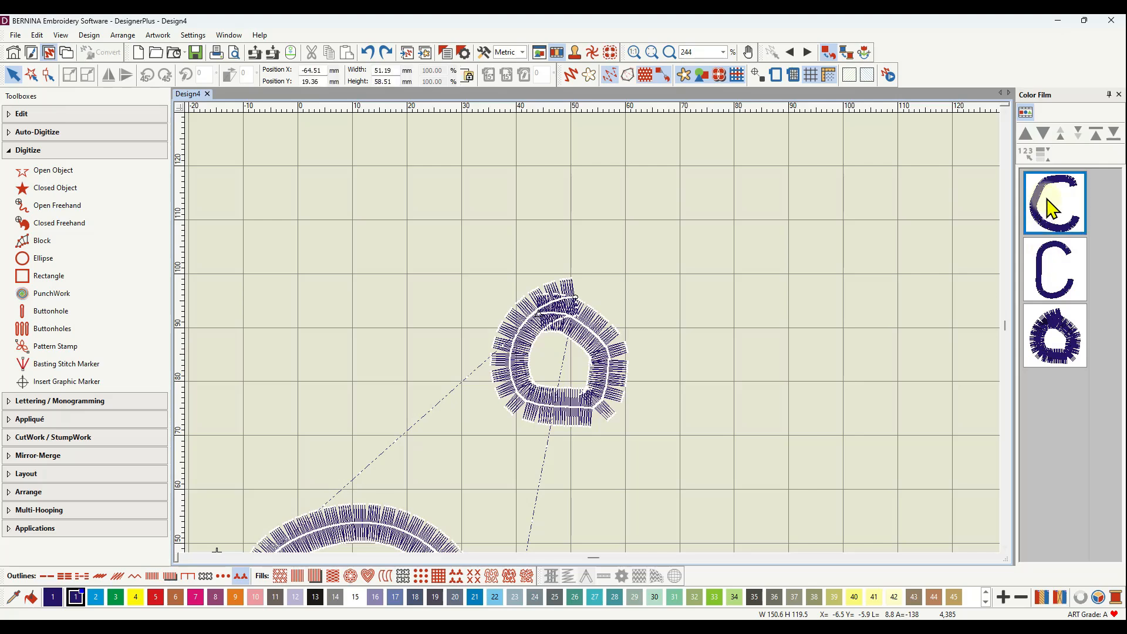
left_click(1055, 337, "shift")
right_click(1058, 334)
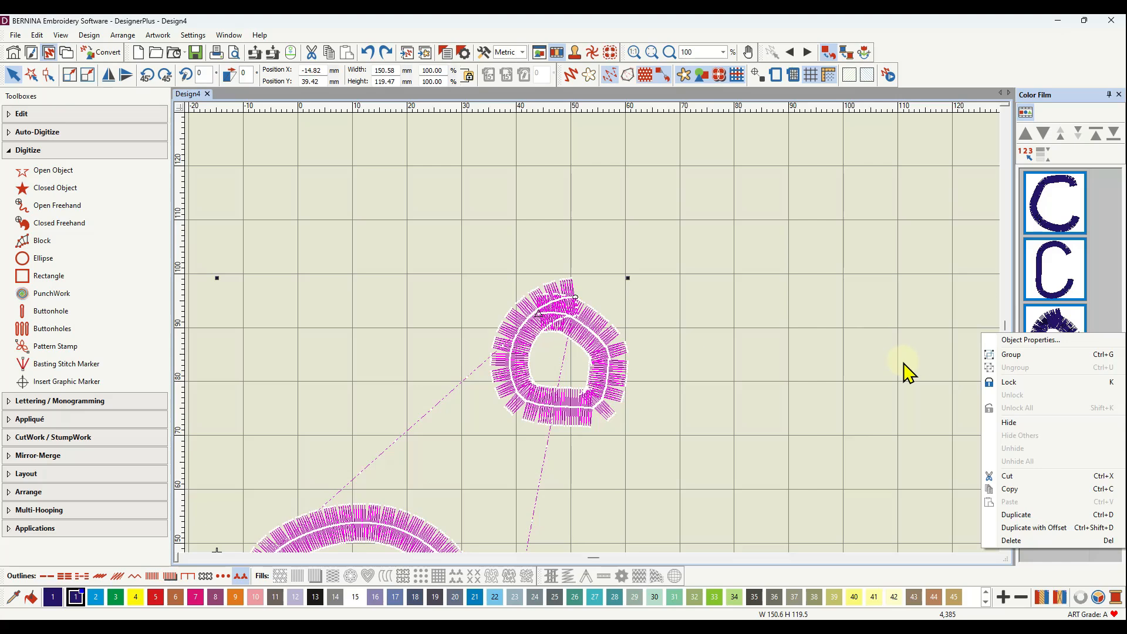
left_click(931, 382)
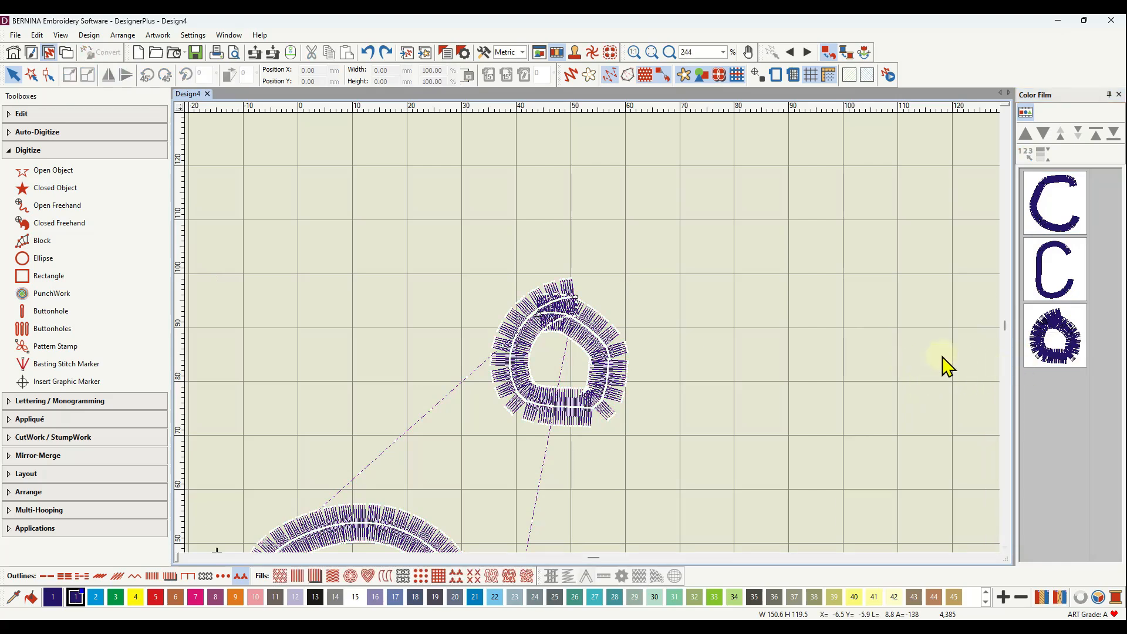
left_click(1047, 206)
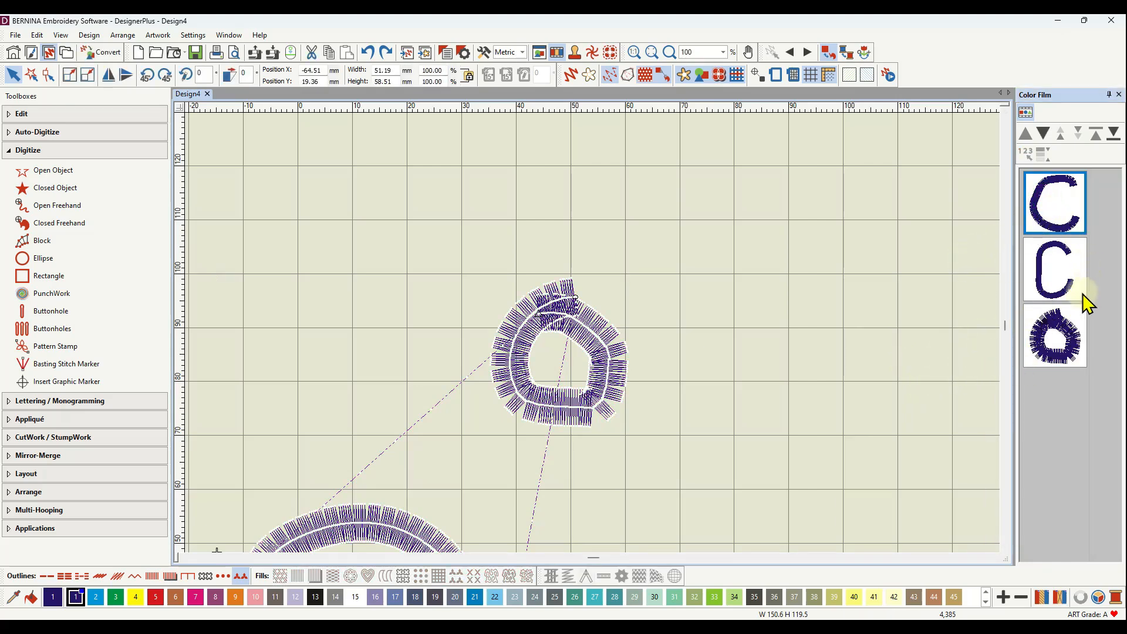
left_click(1066, 346, "shift")
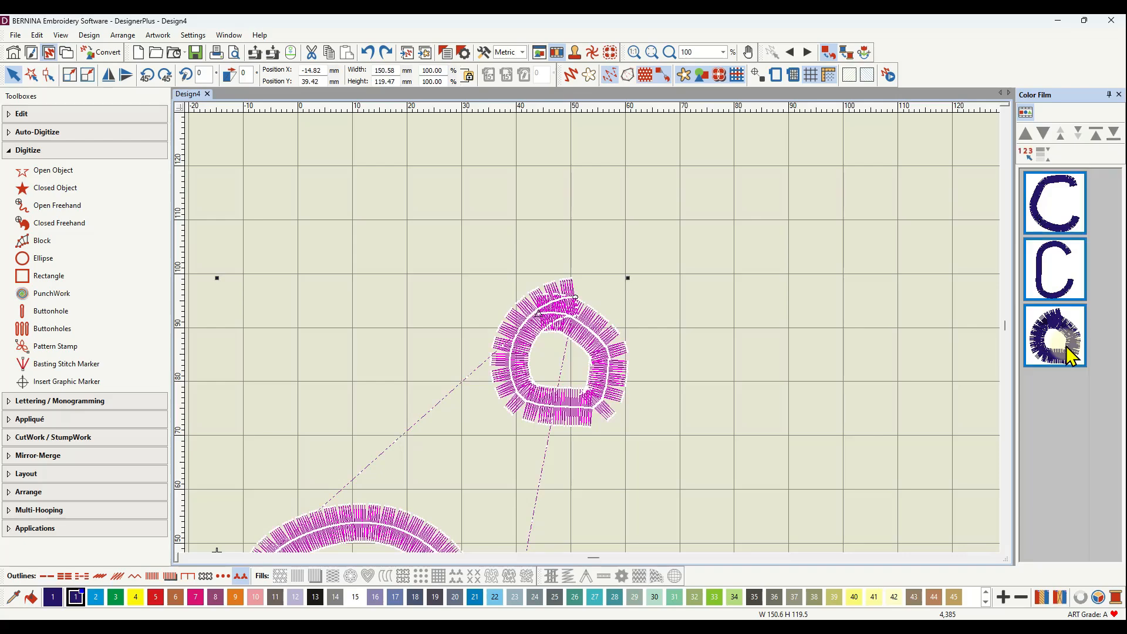
key("Delete")
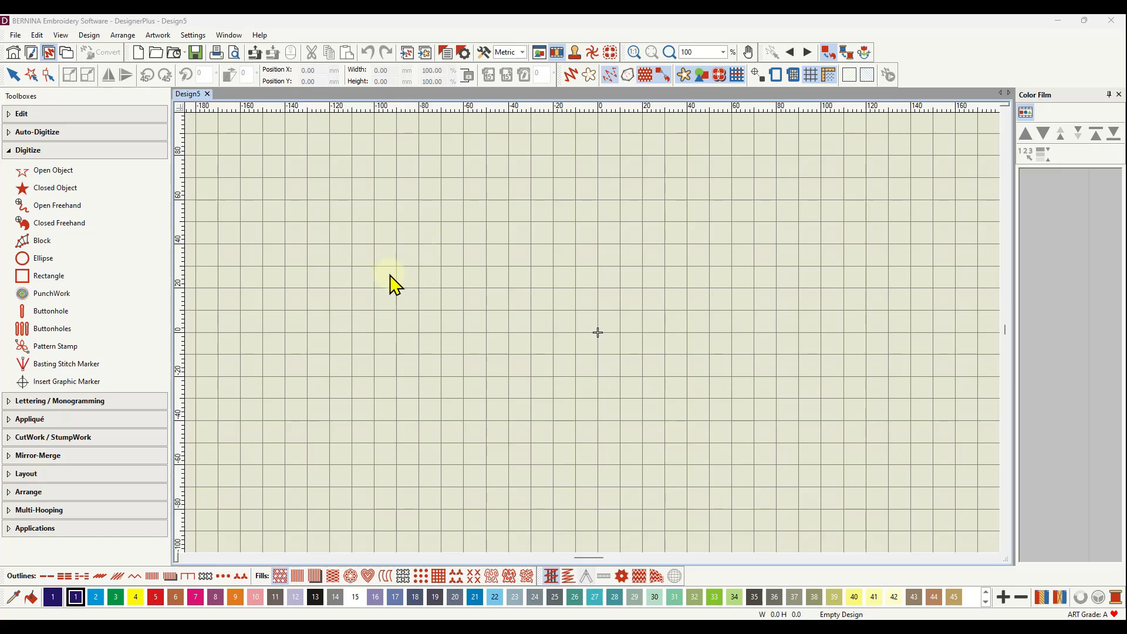
Step: Start an open object and set its Pattern Run outline to the "Lettering Fringe" pattern from the custom pattern set
left_click(53, 170)
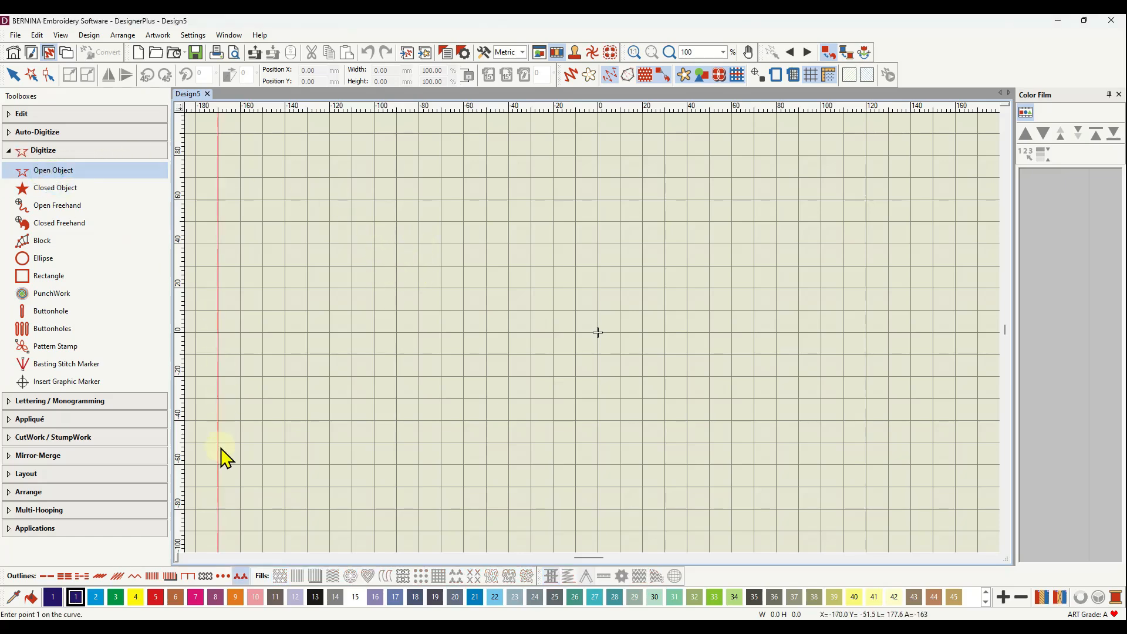
right_click(242, 579)
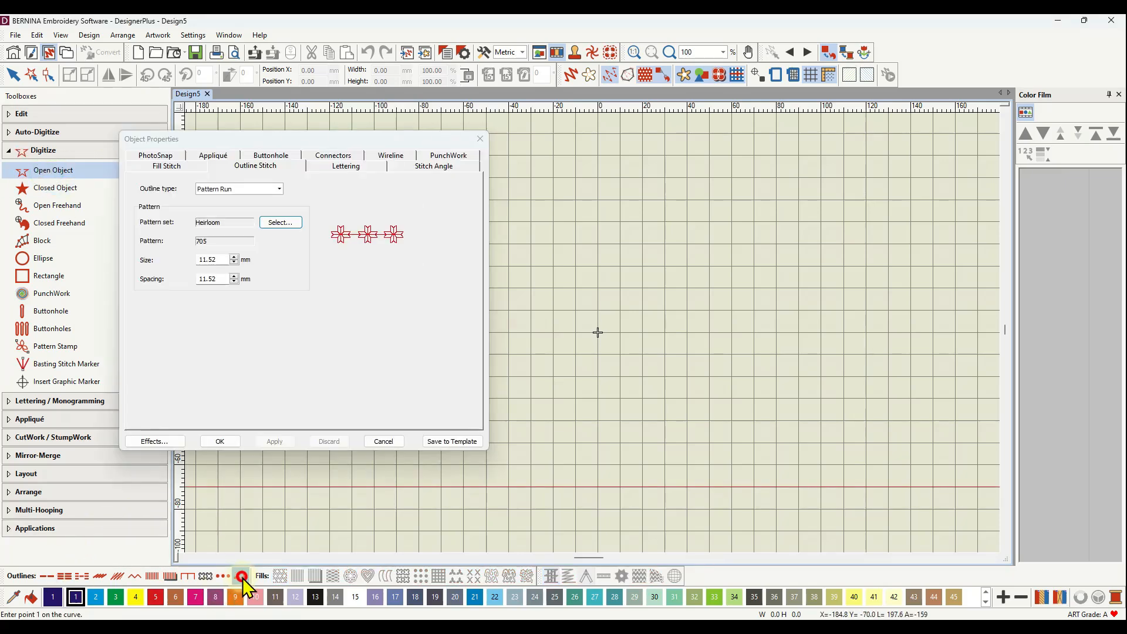
left_click(279, 222)
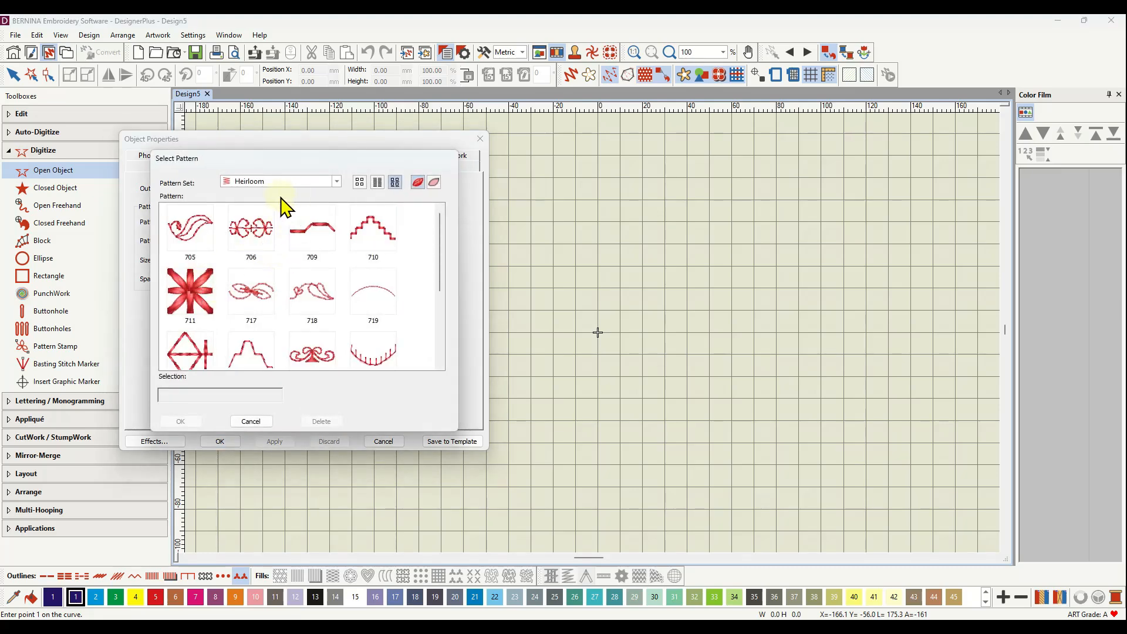
left_click(336, 181)
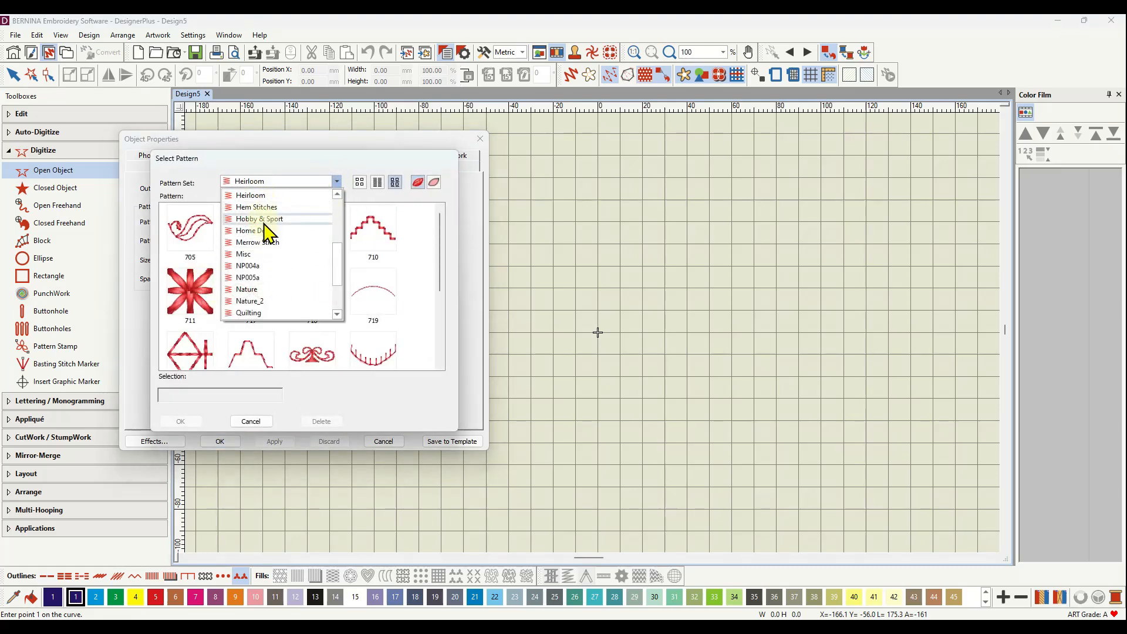
scroll(262, 232, "up", 5)
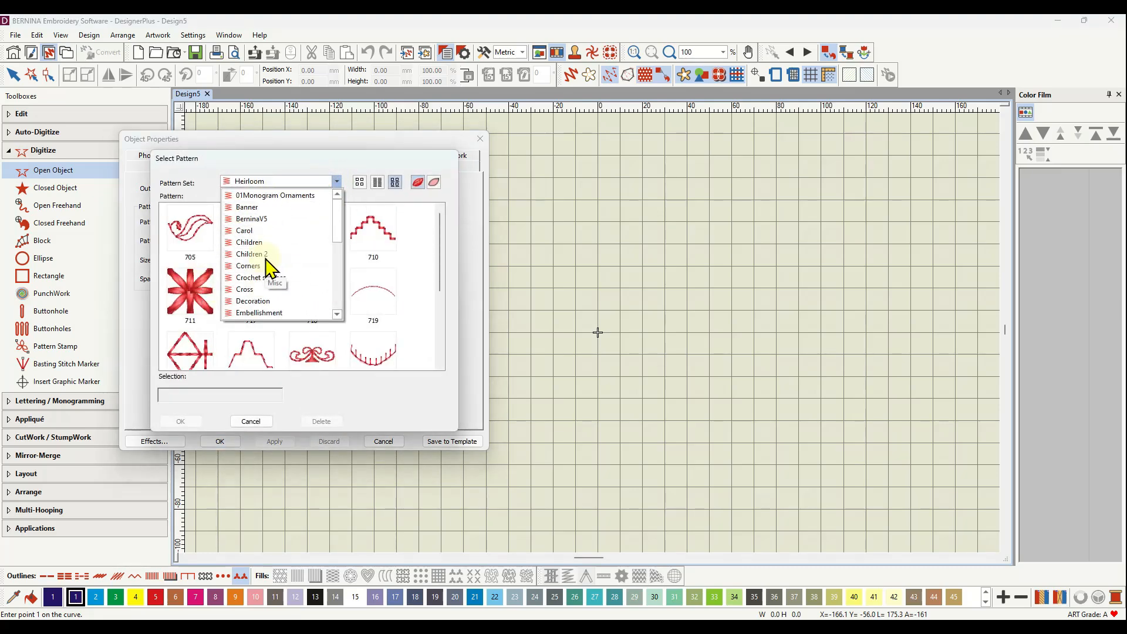
left_click(247, 232)
left_click(194, 231)
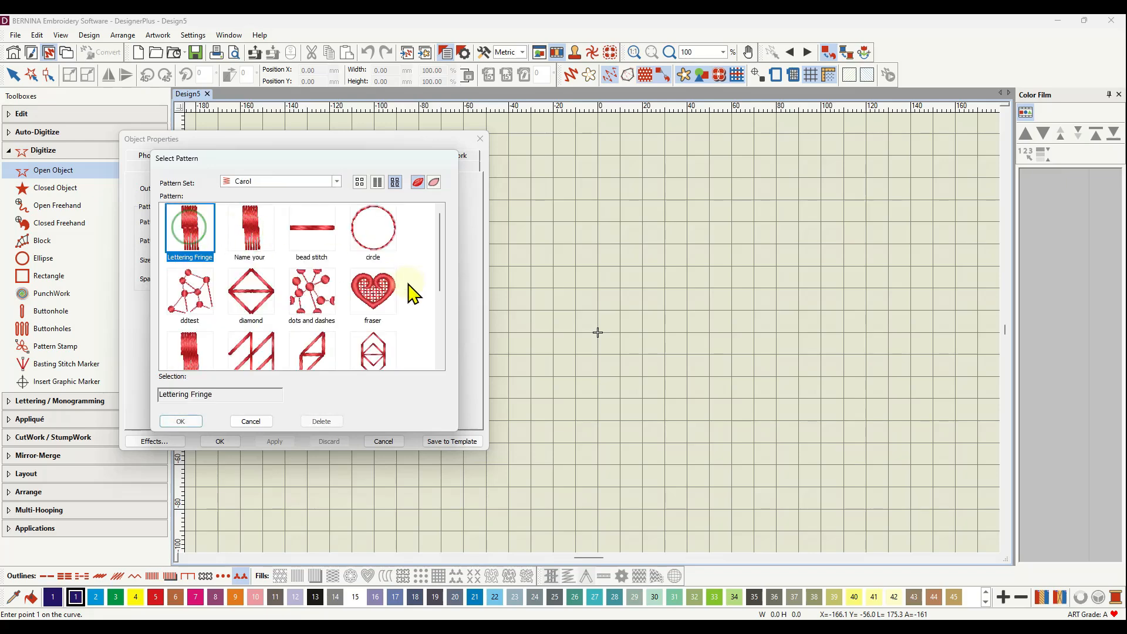
left_click(196, 424)
left_click(225, 443)
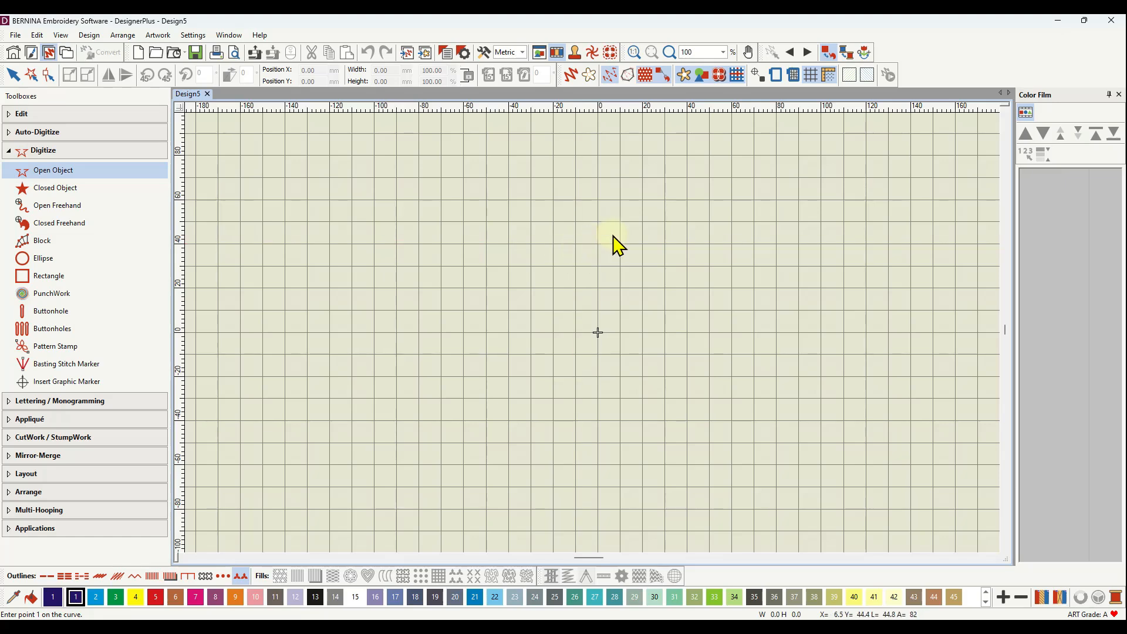
Step: Turn off snapping to the design grid in the grid options
right_click(810, 76)
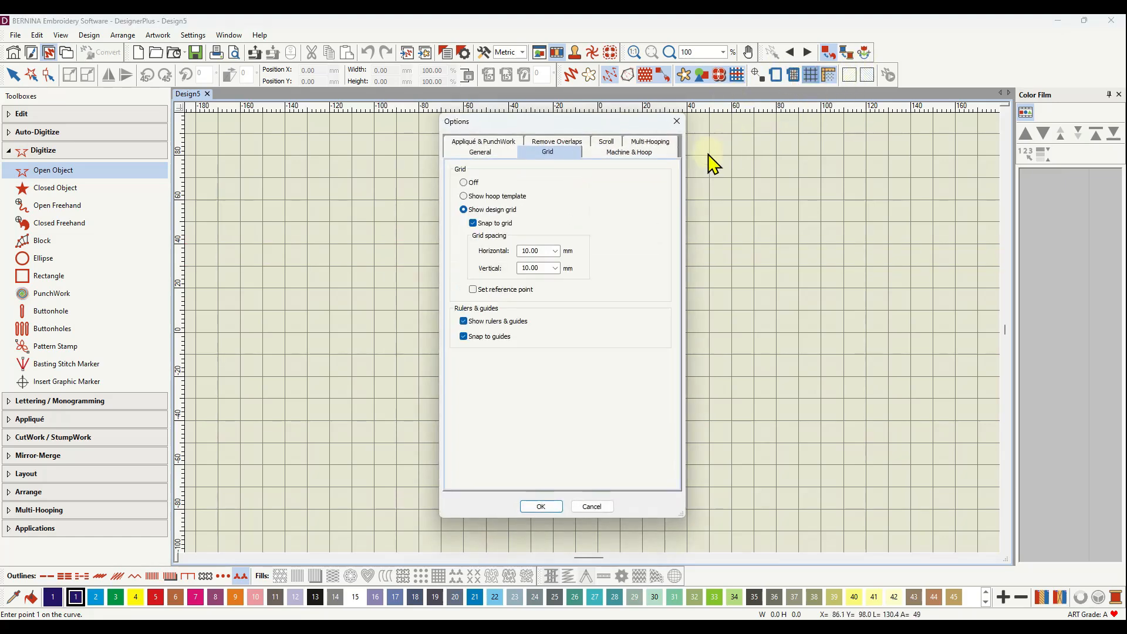
left_click(474, 223)
left_click(541, 506)
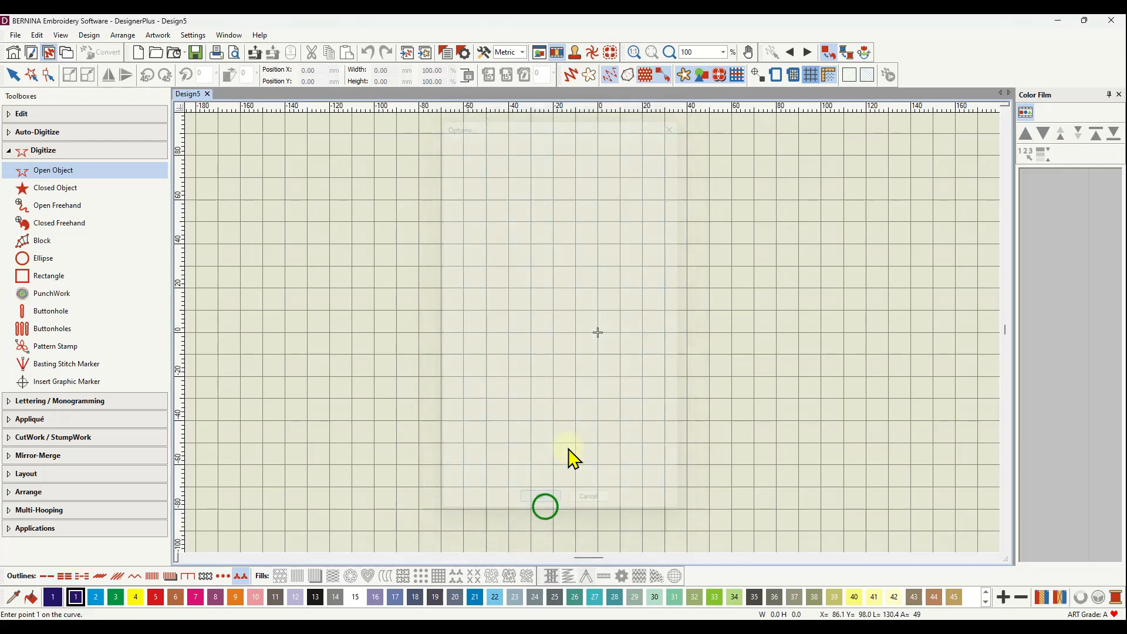
Step: Draw an open five-point letter C near the design centre, about 58 mm wide and 96 mm high
left_click(580, 244)
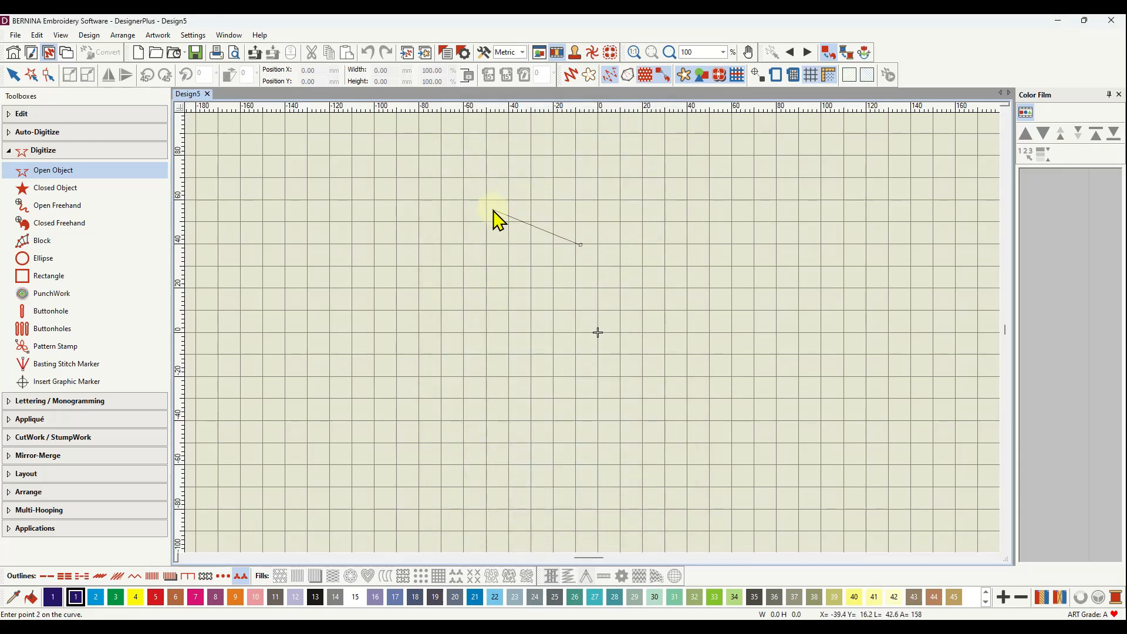
left_click(501, 219)
left_click(468, 306)
left_click(483, 396)
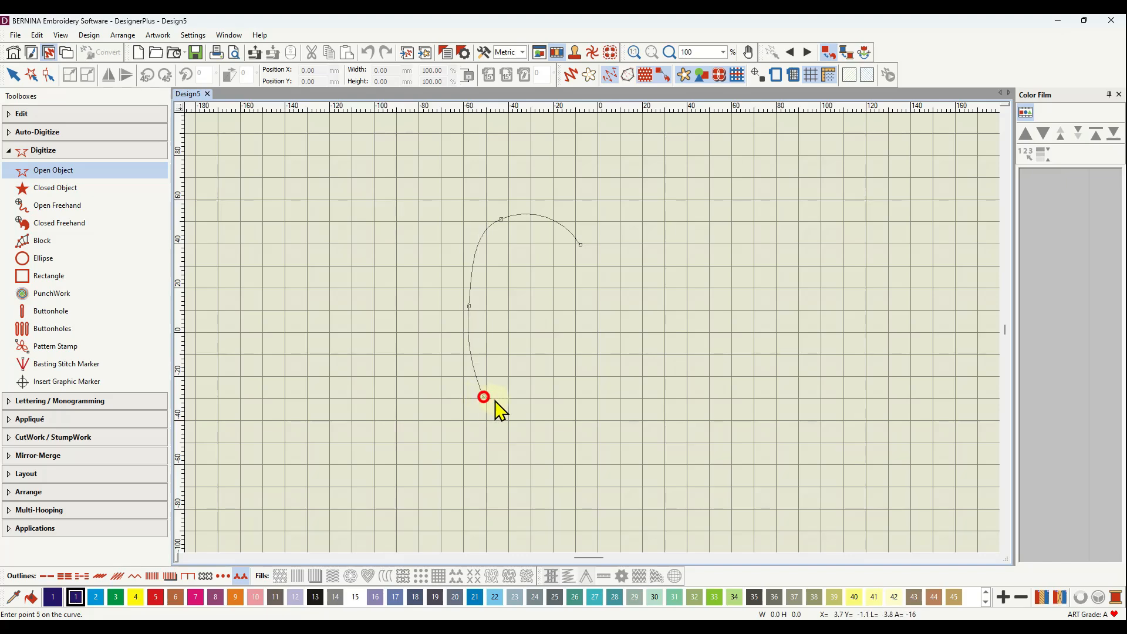
left_click(580, 380)
key("Return")
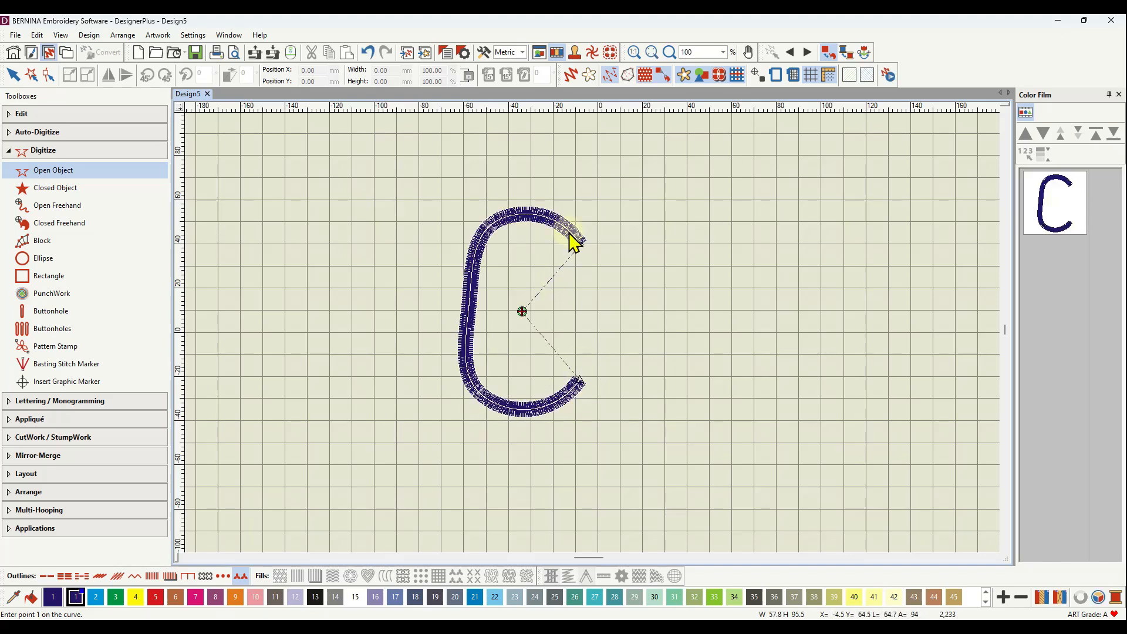
Step: Turn on artistic view and enlarge the fringe C proportionally to about 68 mm wide and 112 mm high
scroll(594, 340, "up", 5)
scroll(593, 333, "up", 2)
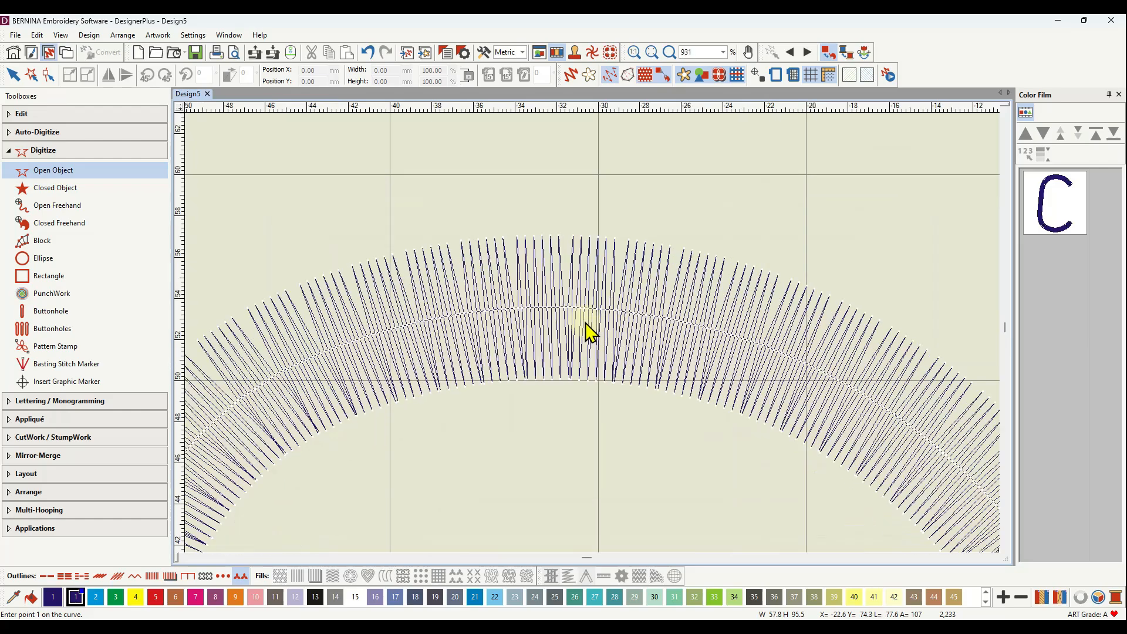
scroll(592, 334, "down", 2)
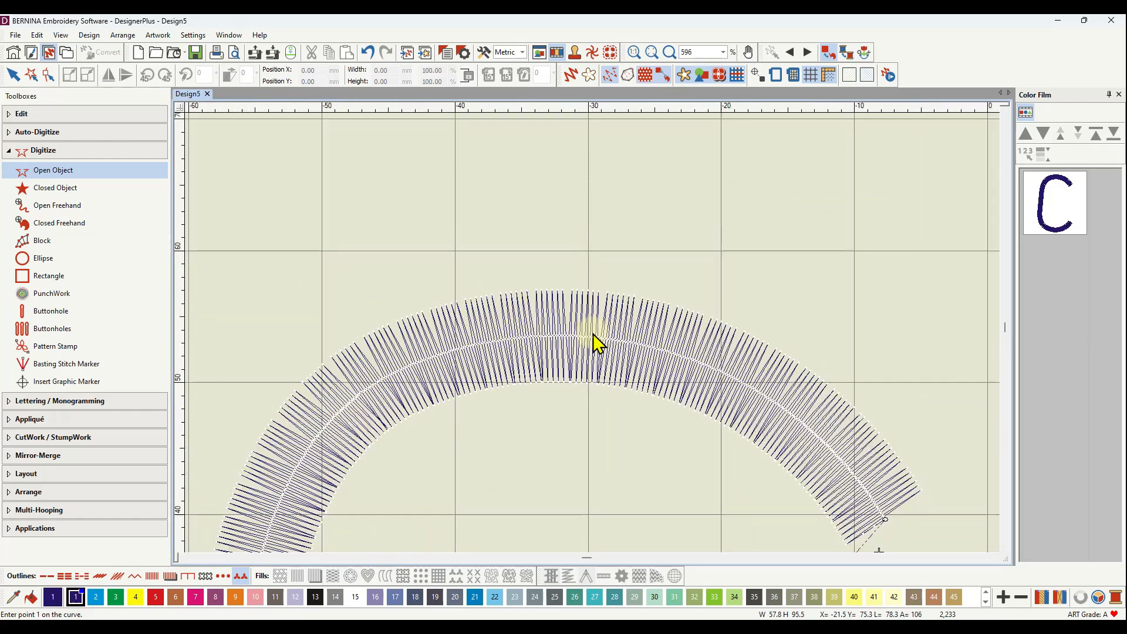
left_click(569, 77)
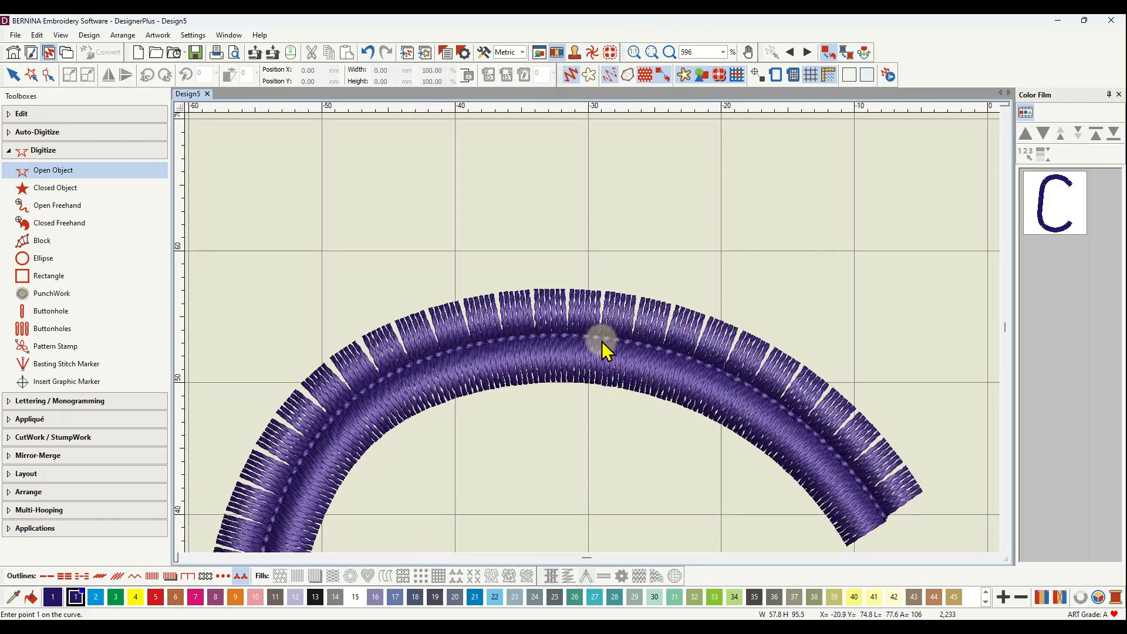
left_click(1051, 214)
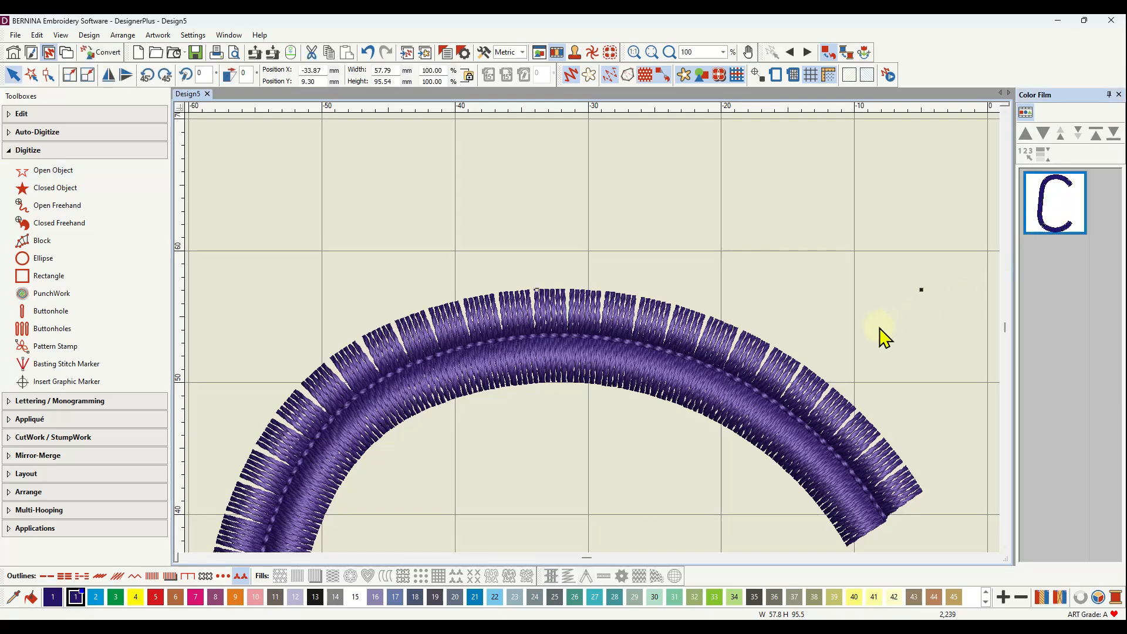
left_click_drag(921, 290, 894, 135)
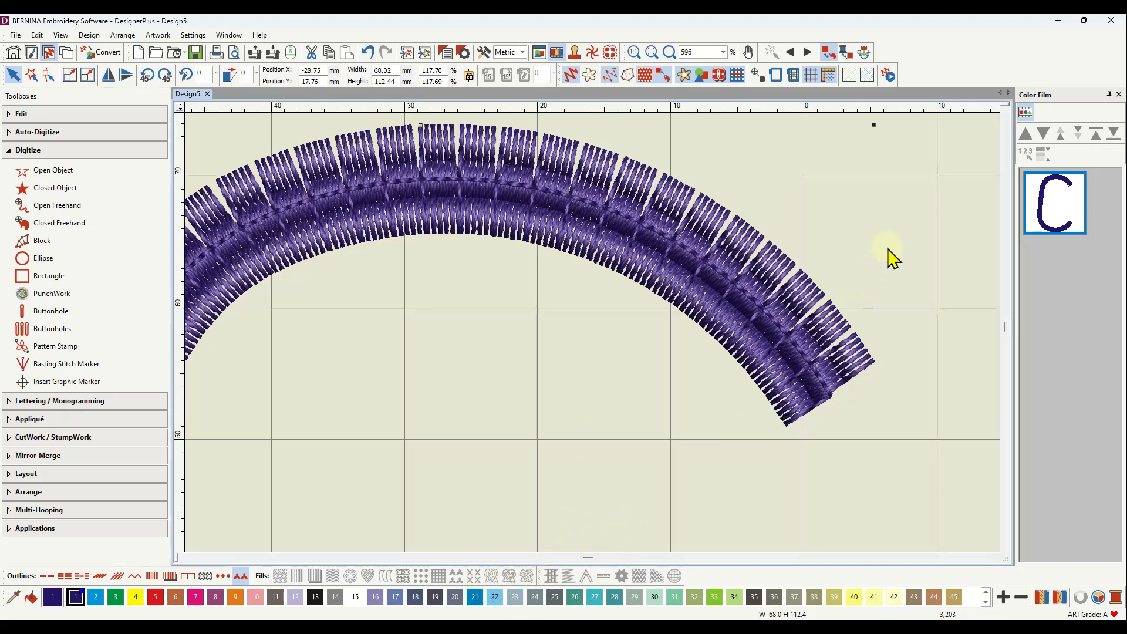
Step: Delete the fringe C and switch the empty design to the Corel artwork canvas
key("Delete")
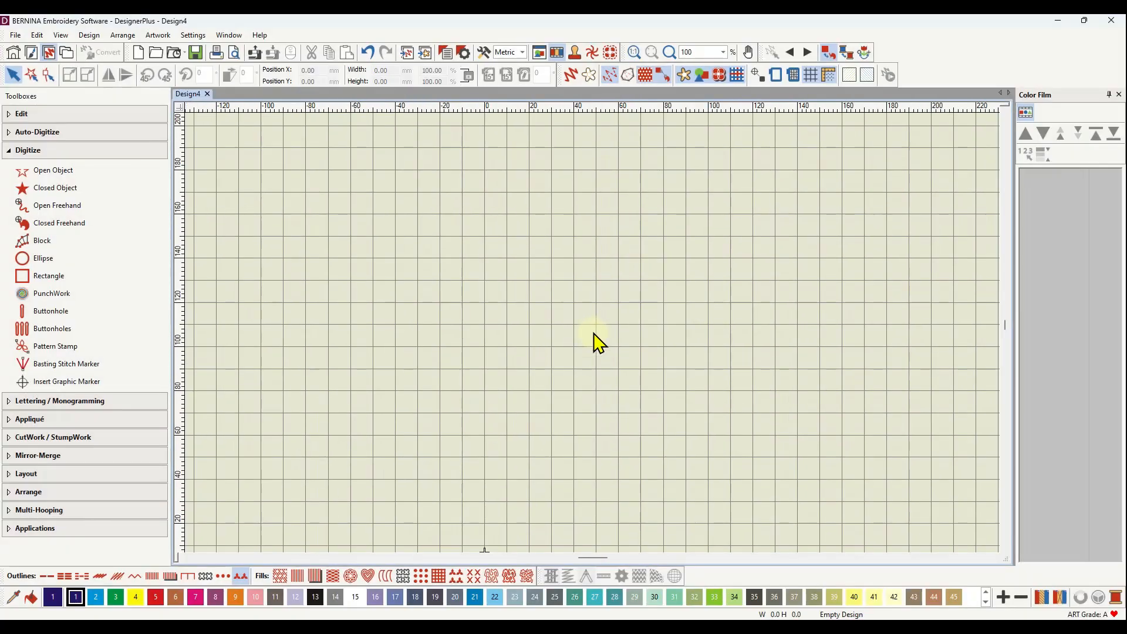
scroll(595, 341, "down", 1)
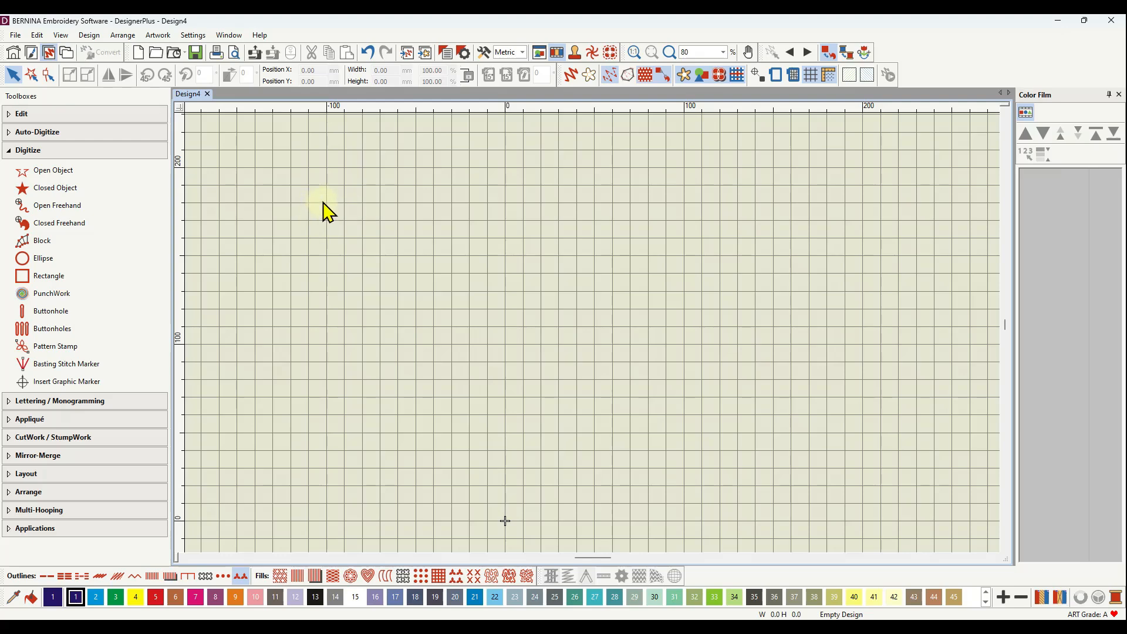
left_click(32, 53)
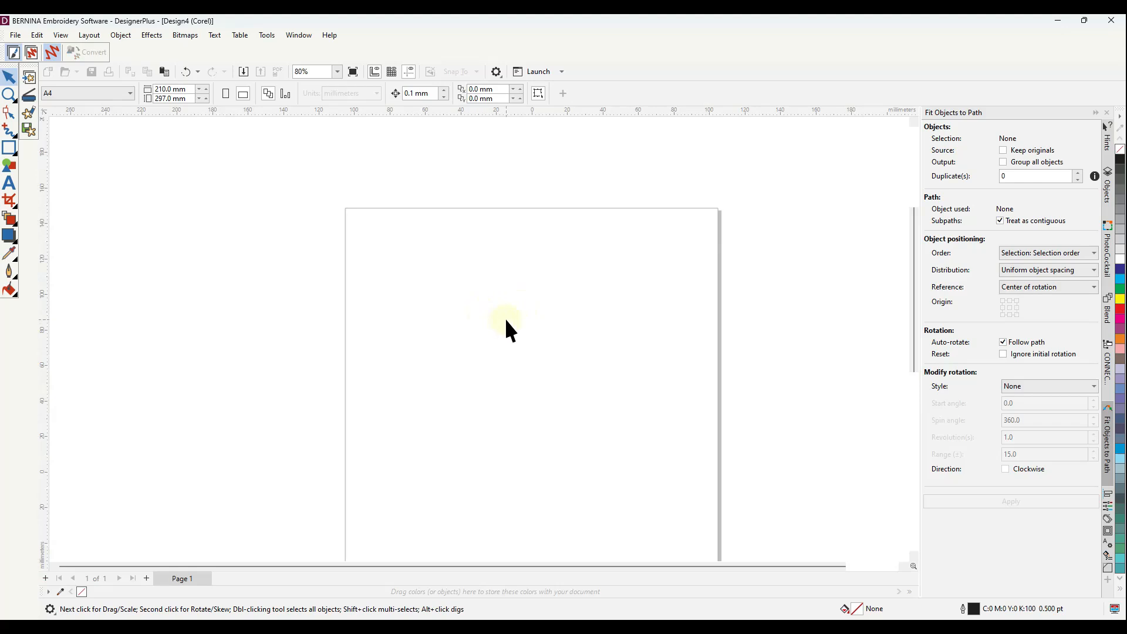
Step: Add the person's first name as single-line artistic text in the upper part of the page
left_click(9, 184)
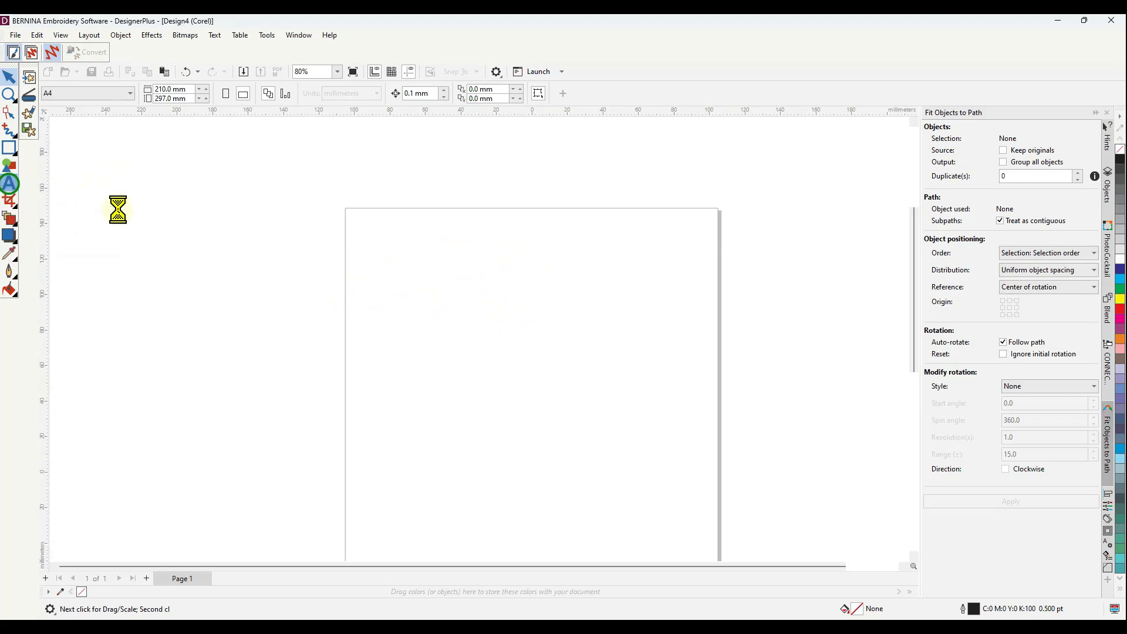
left_click(448, 310)
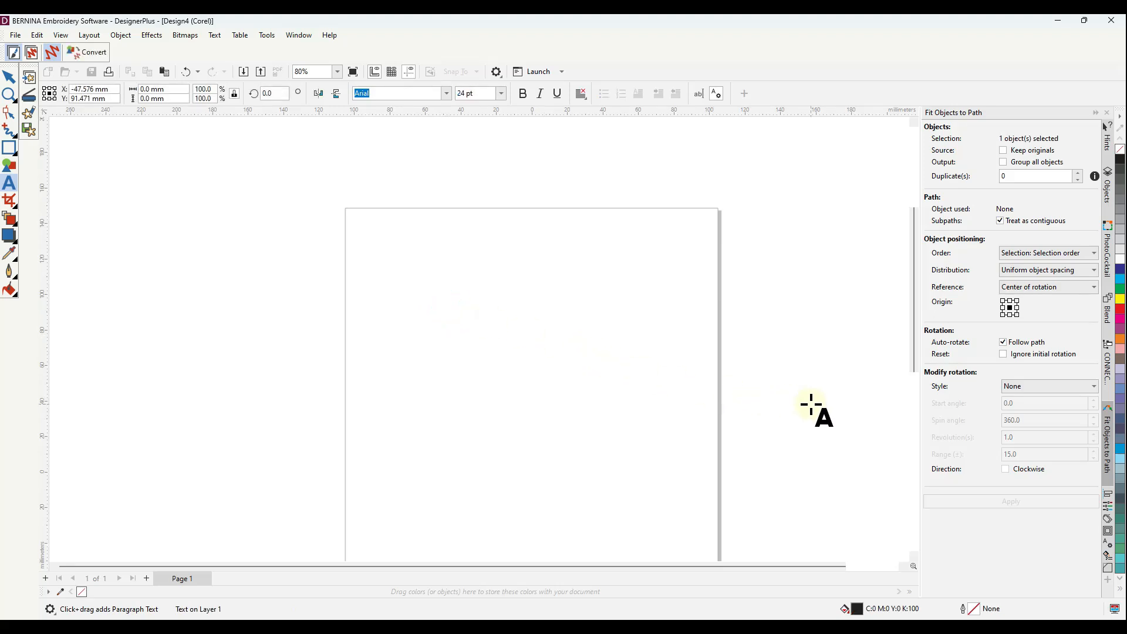
type("Carol")
key("Escape")
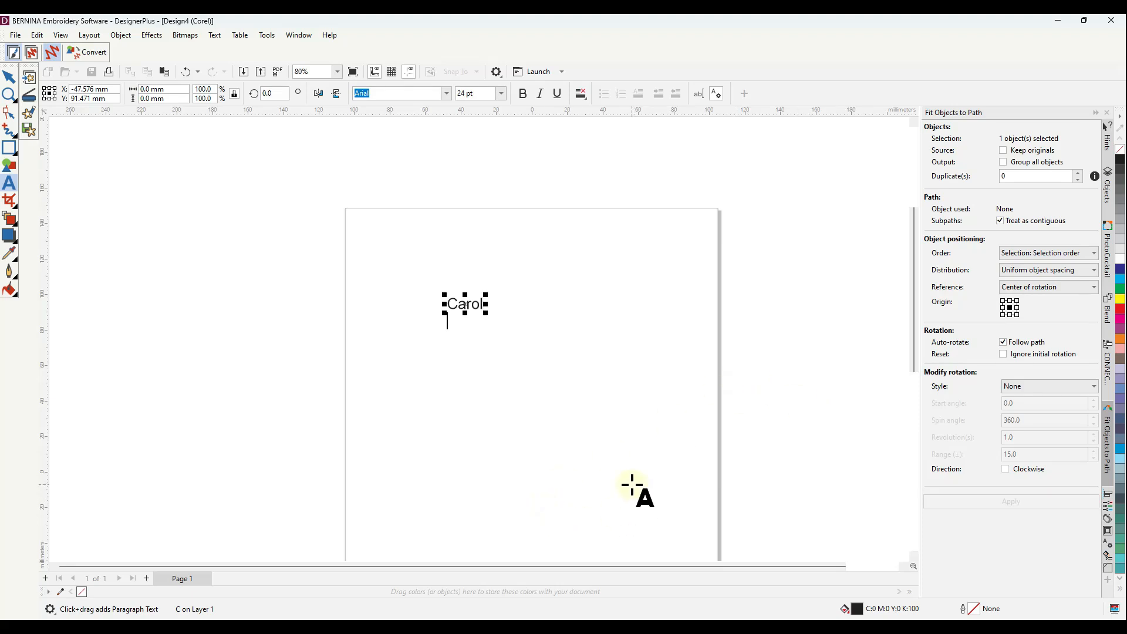
key("BackSpace")
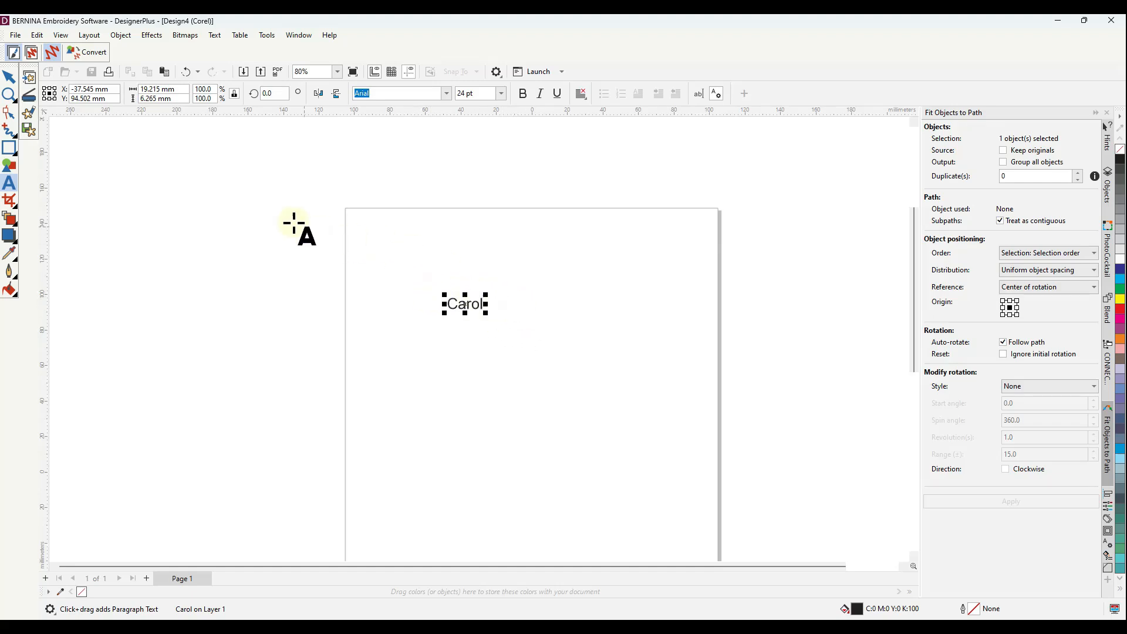
Step: Change the font of the name text to Freehand521 BT and deselect it
left_click(10, 78)
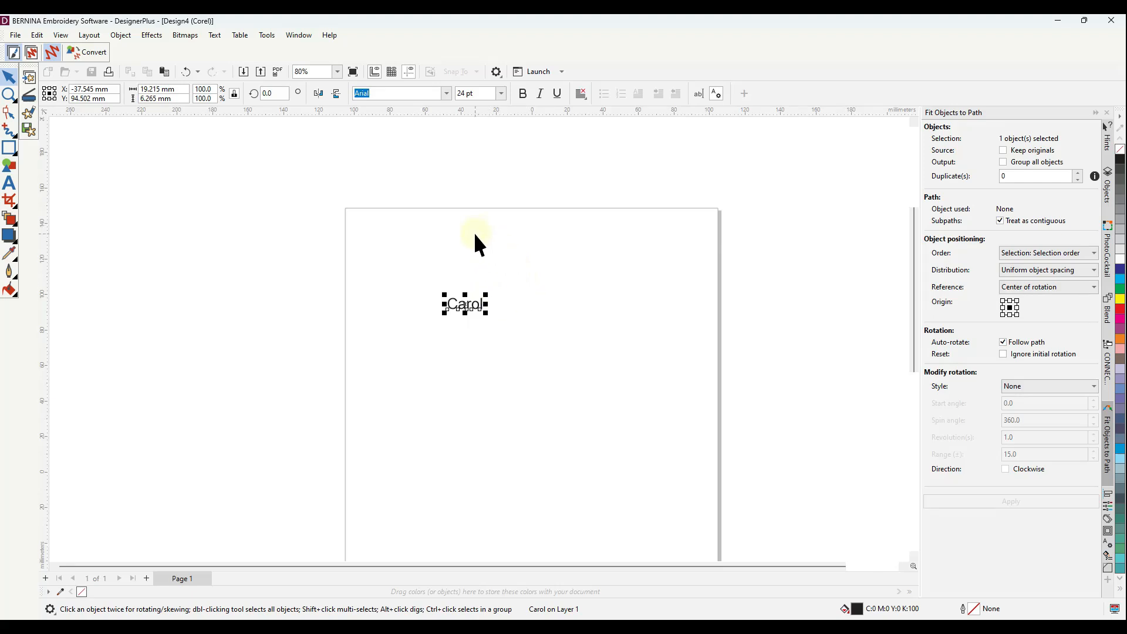
left_click(447, 94)
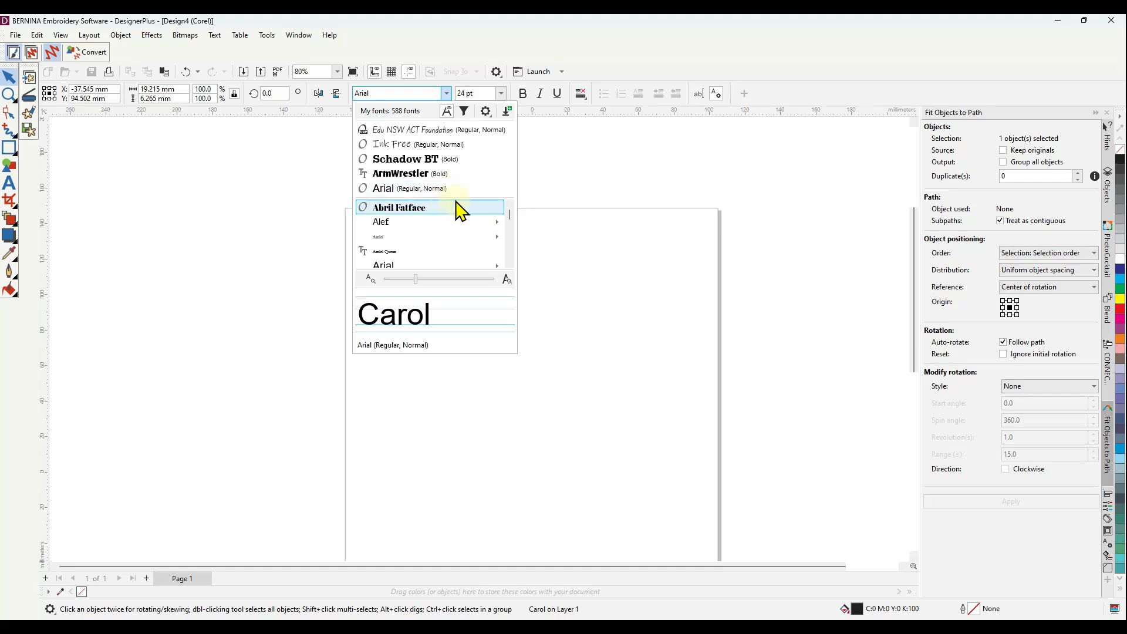
mouse_move(464, 265)
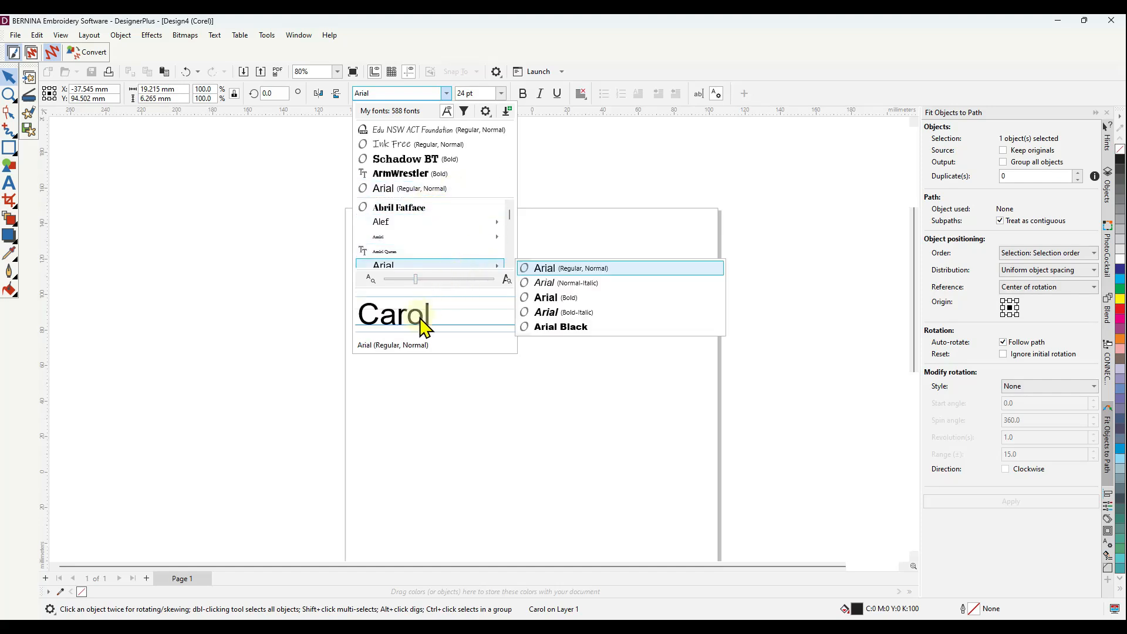
scroll(442, 227, "down", 1)
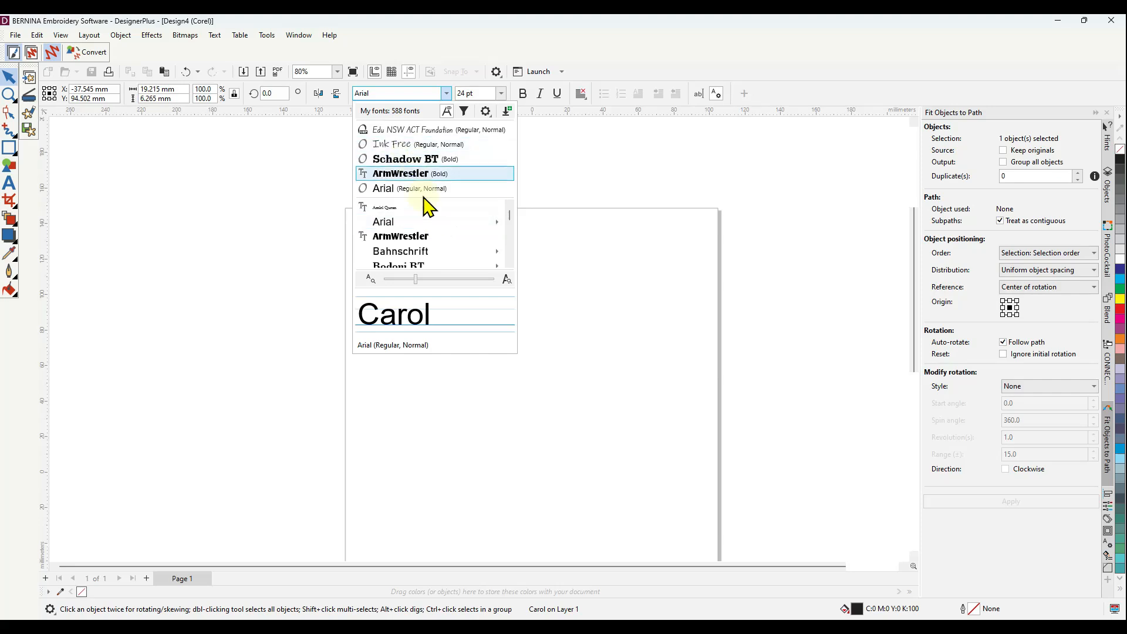
scroll(444, 244, "down", 5)
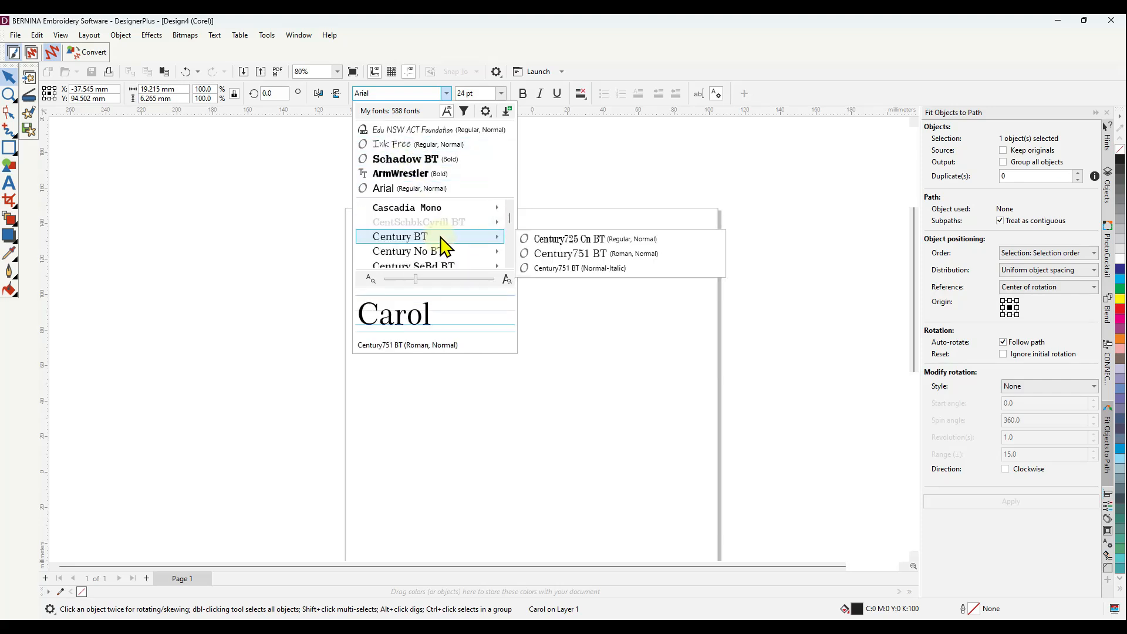
scroll(444, 244, "down", 1)
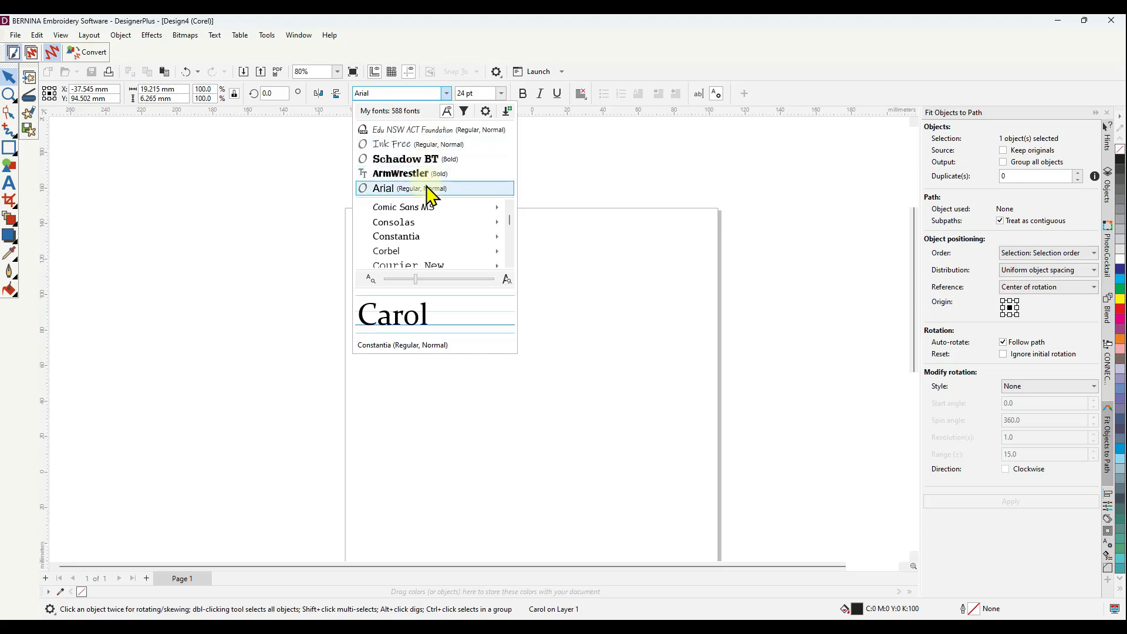
scroll(436, 217, "down", 8)
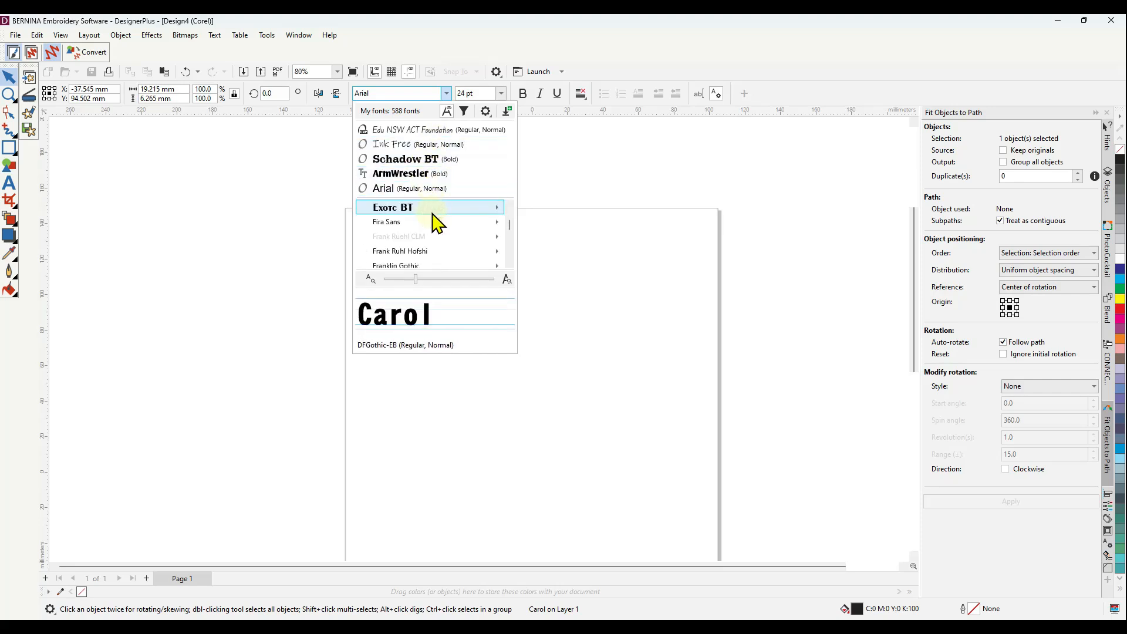
scroll(436, 223, "down", 5)
scroll(436, 223, "up", 4)
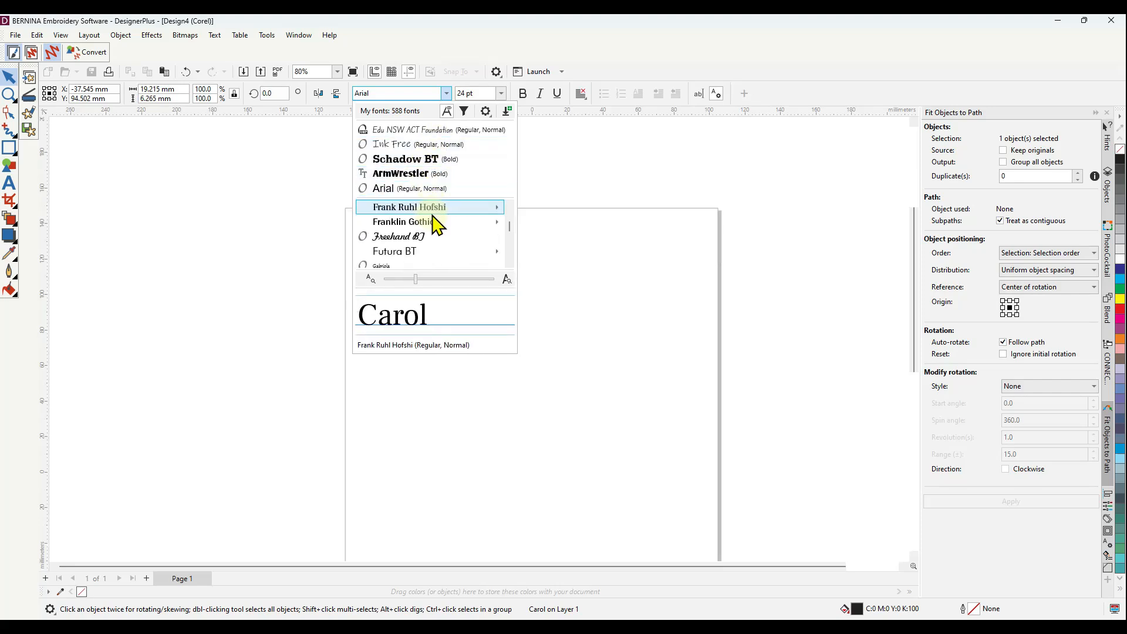
left_click(436, 236)
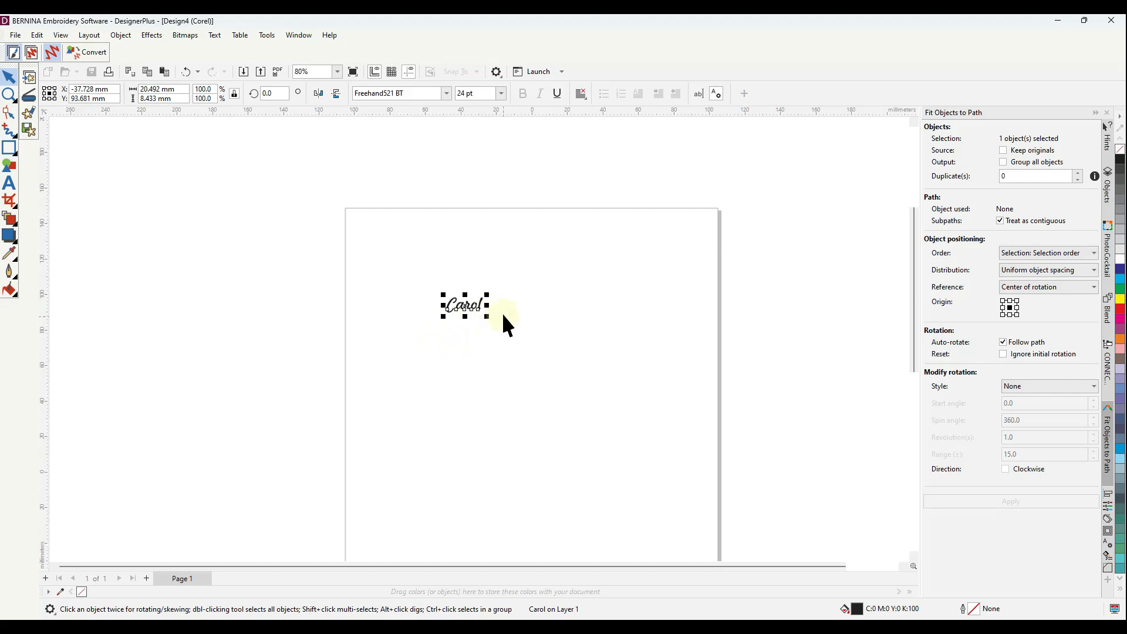
left_click(493, 331)
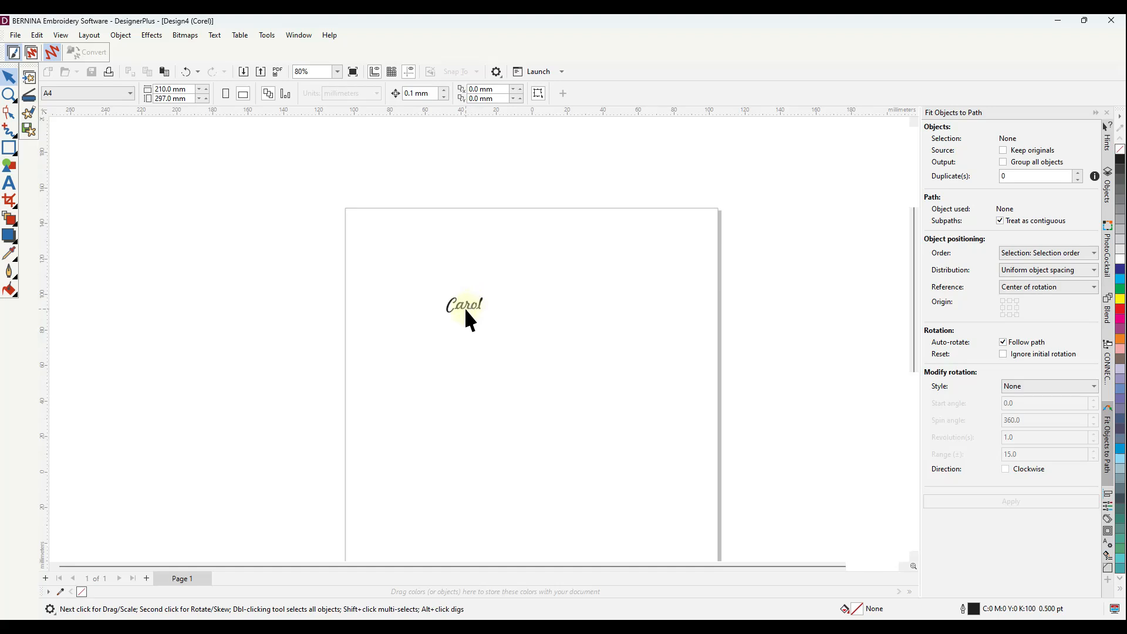
Step: Lock the name text's proportions and set its height to 50 mm
left_click(464, 306)
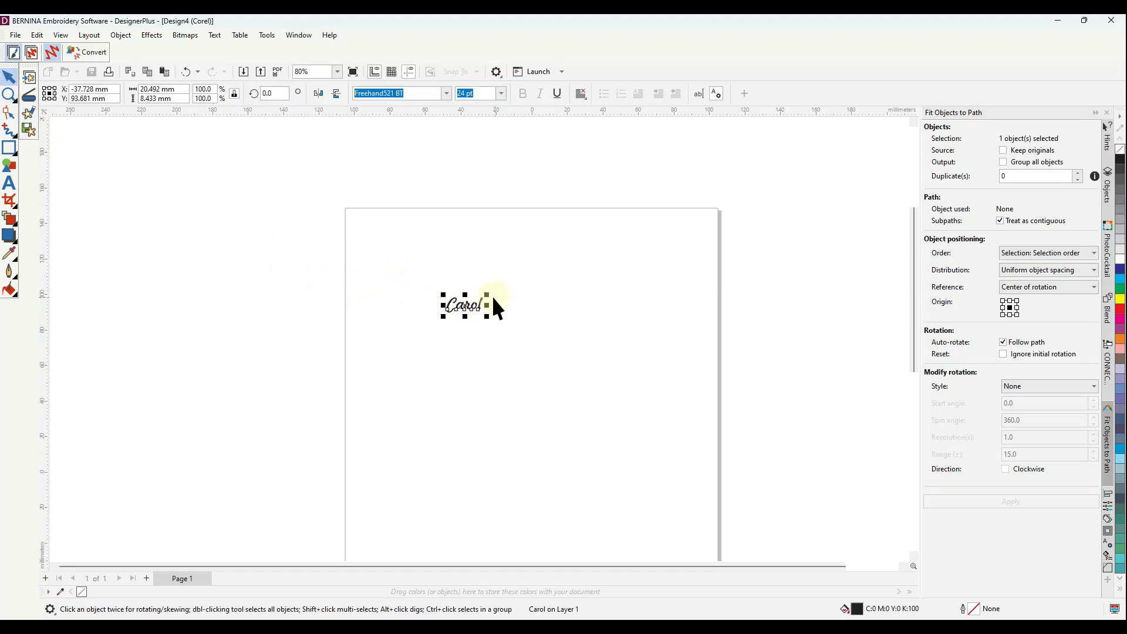
left_click(174, 98)
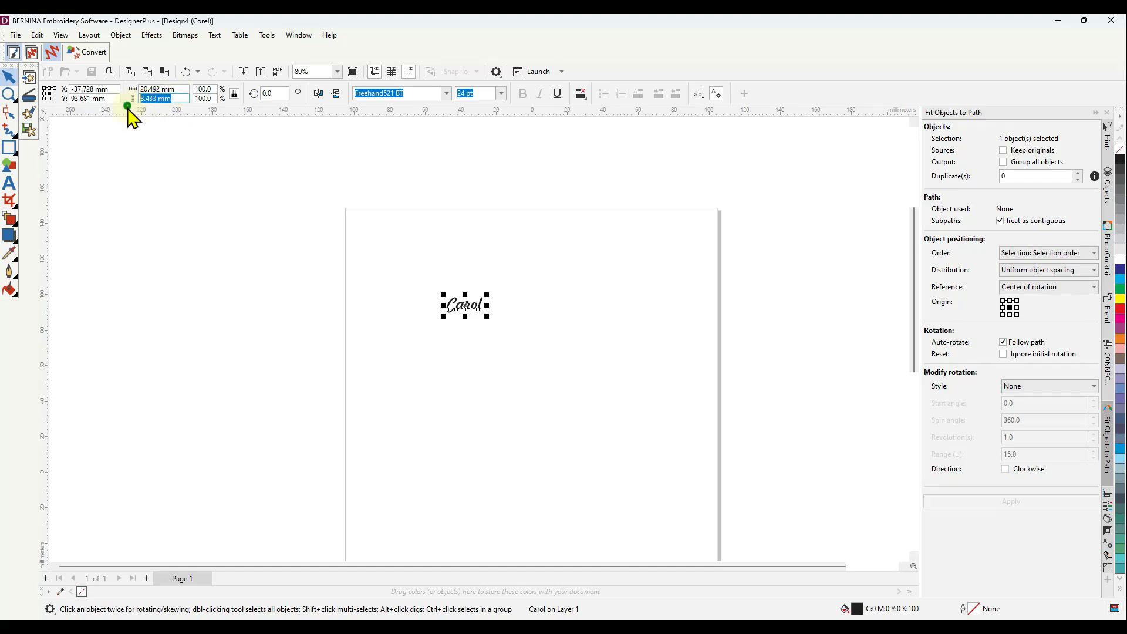
left_click(234, 94)
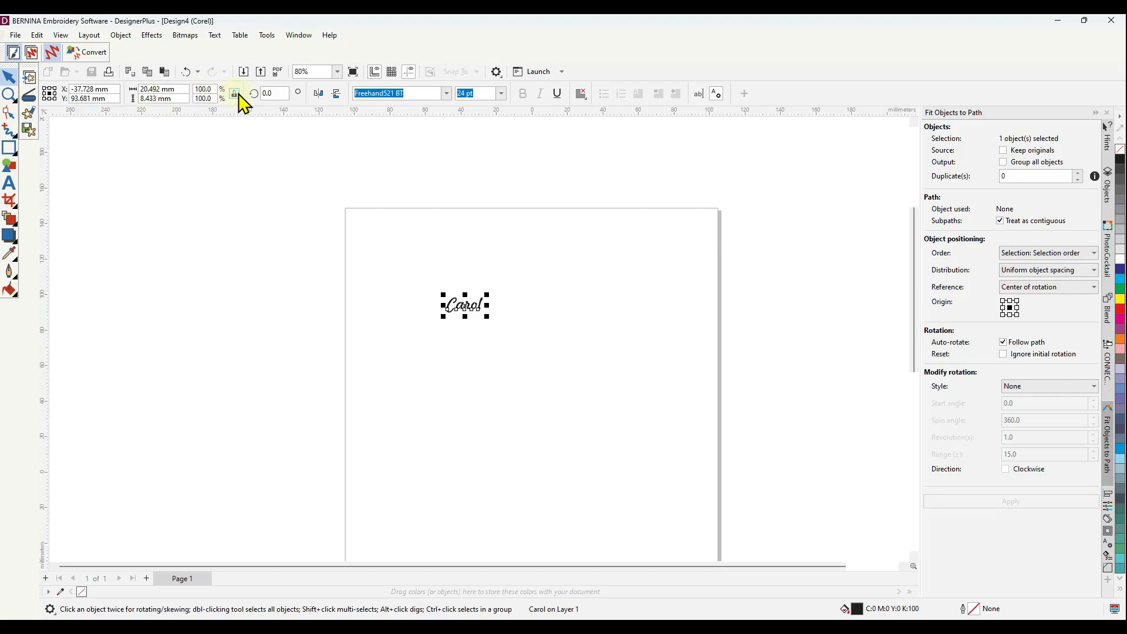
left_click(170, 99)
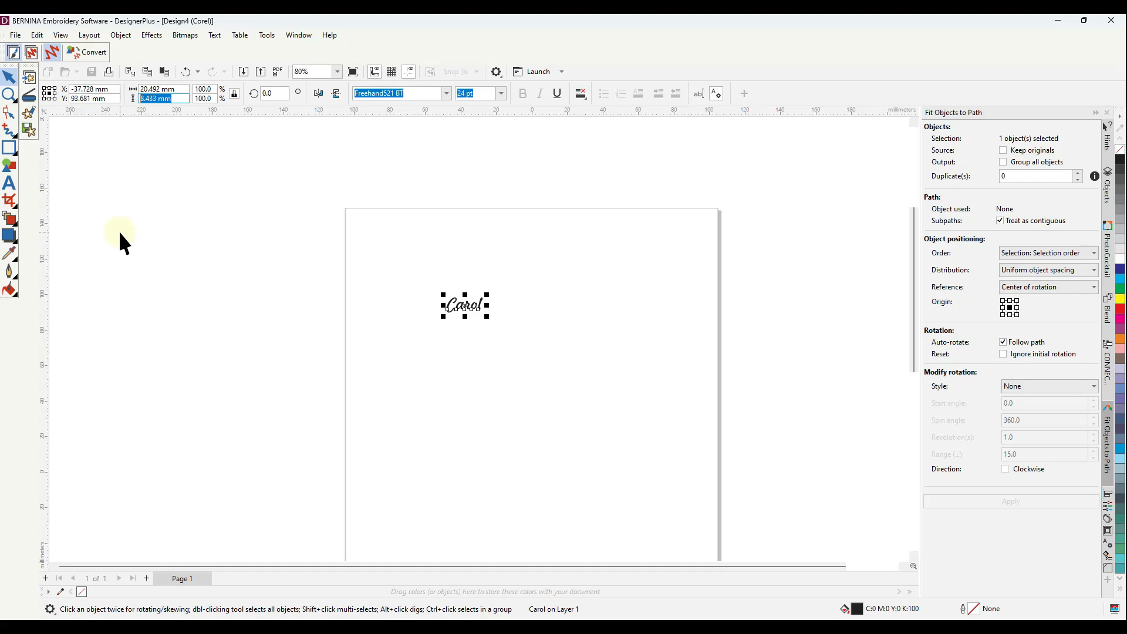
type("50")
key("Return")
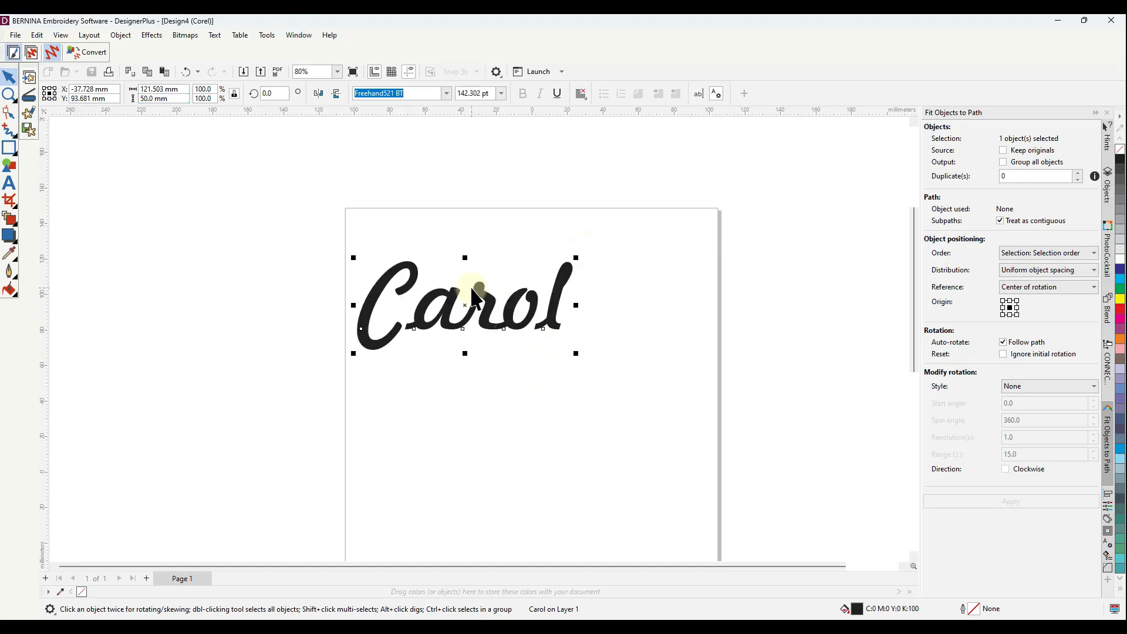
Step: Switch to the embroidery canvas and hide the grid behind the name artwork
left_click(32, 54)
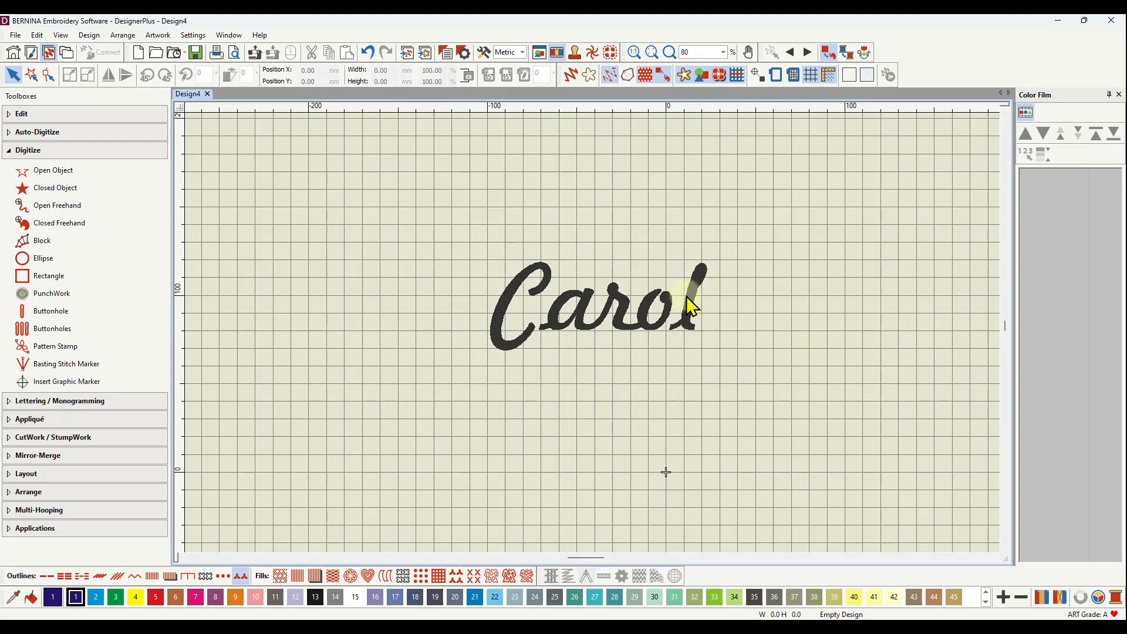
left_click(810, 77)
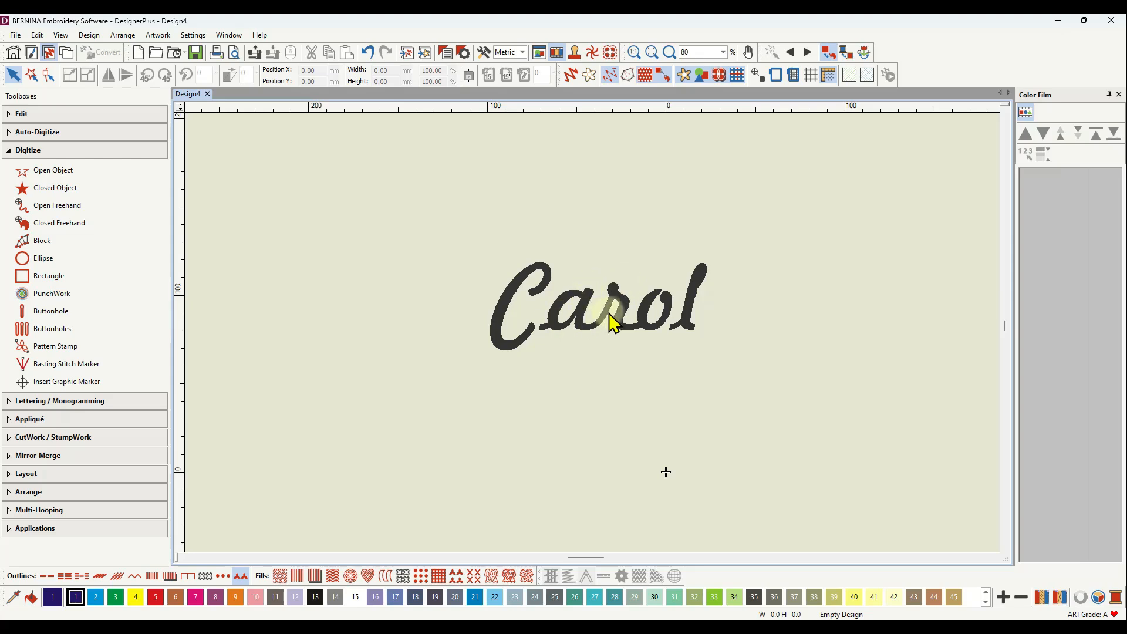
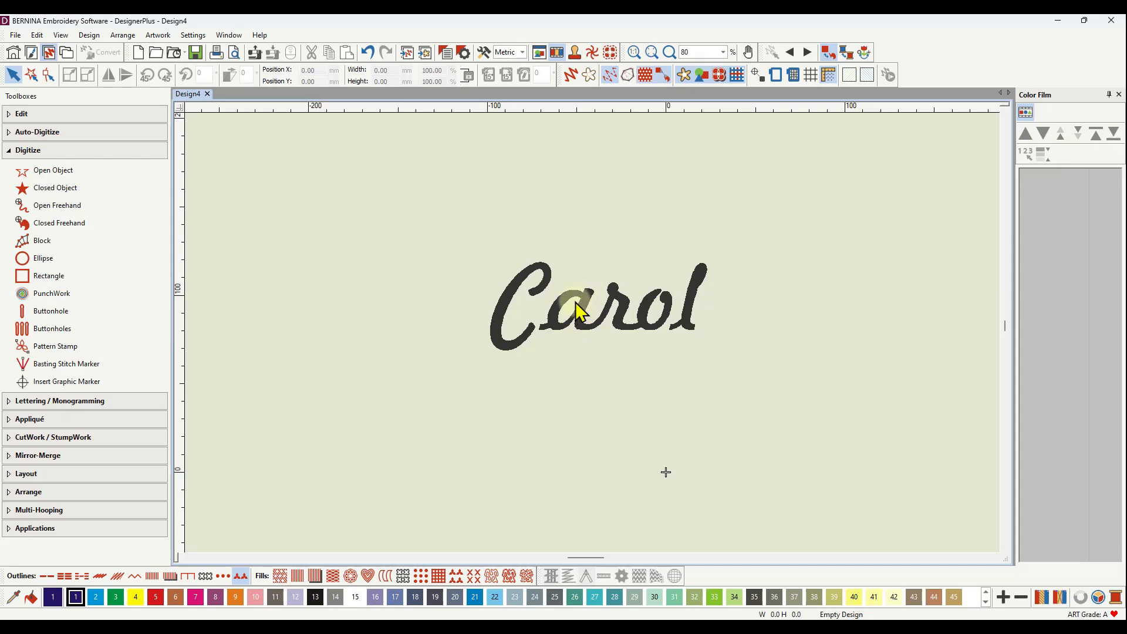
Step: Trace the artwork's letter C along its stroke centre as a 12-point open object in orange colour 9, about 29 mm wide and 46 mm high
left_click(49, 170)
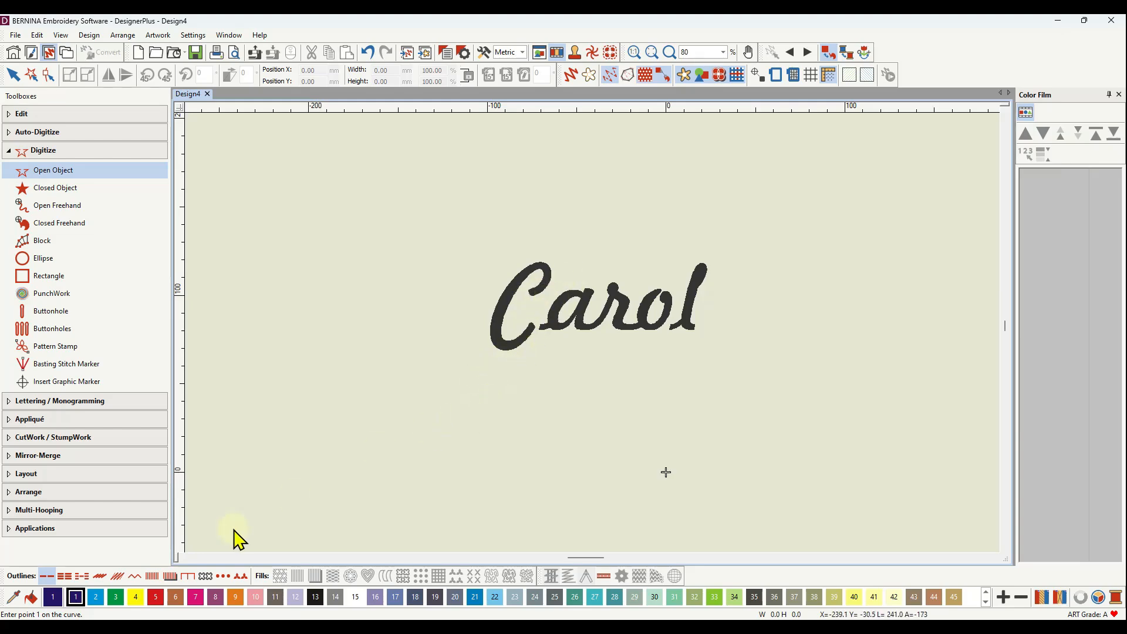
left_click(234, 597)
scroll(593, 333, "up", 5)
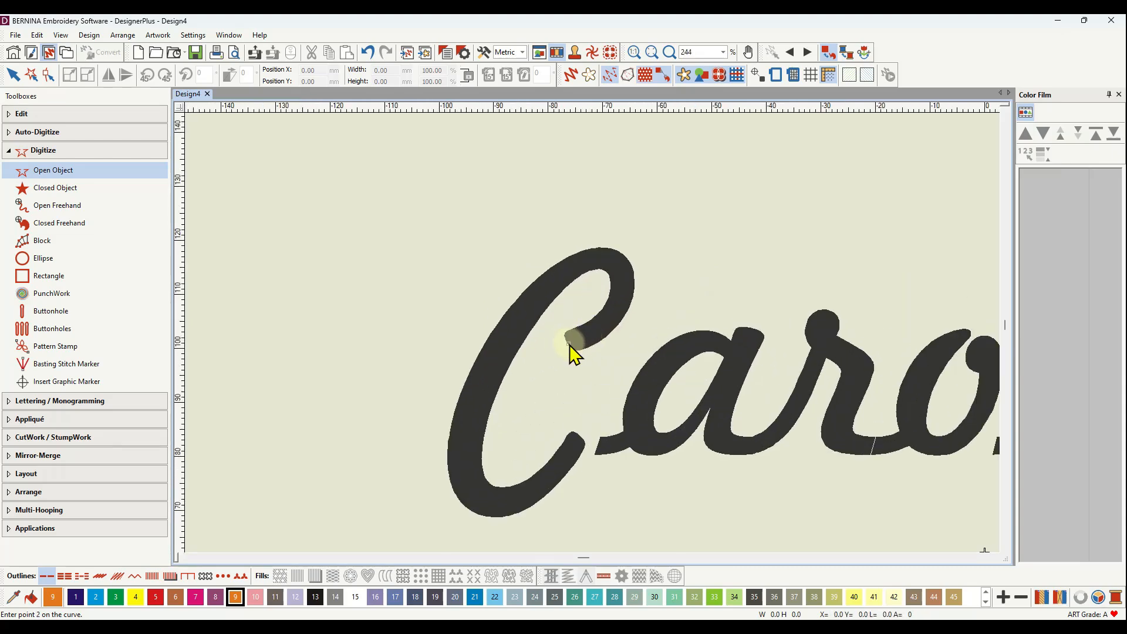
left_click(569, 344)
left_click(599, 328)
left_click(621, 297)
left_click(615, 266)
left_click(533, 298)
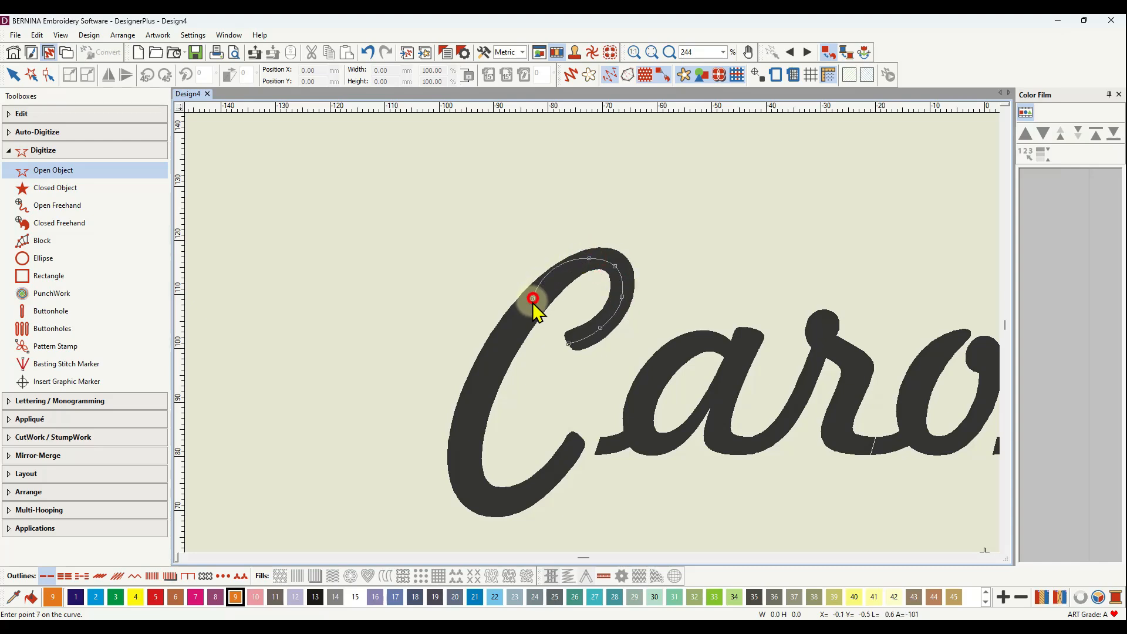
left_click(484, 372)
left_click(464, 452)
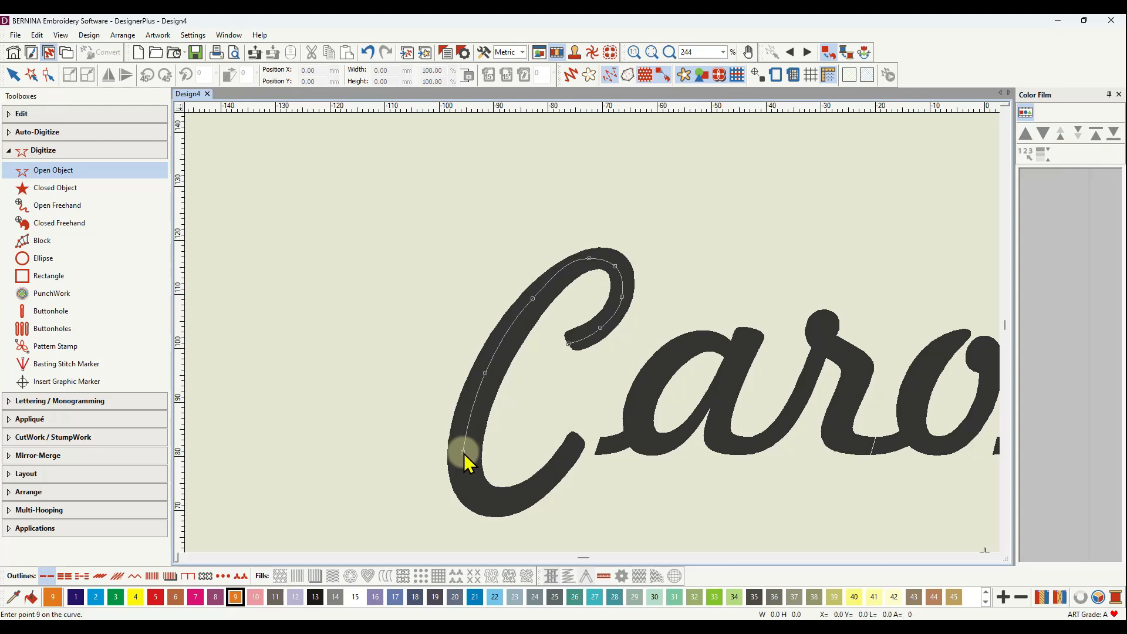
left_click(468, 488)
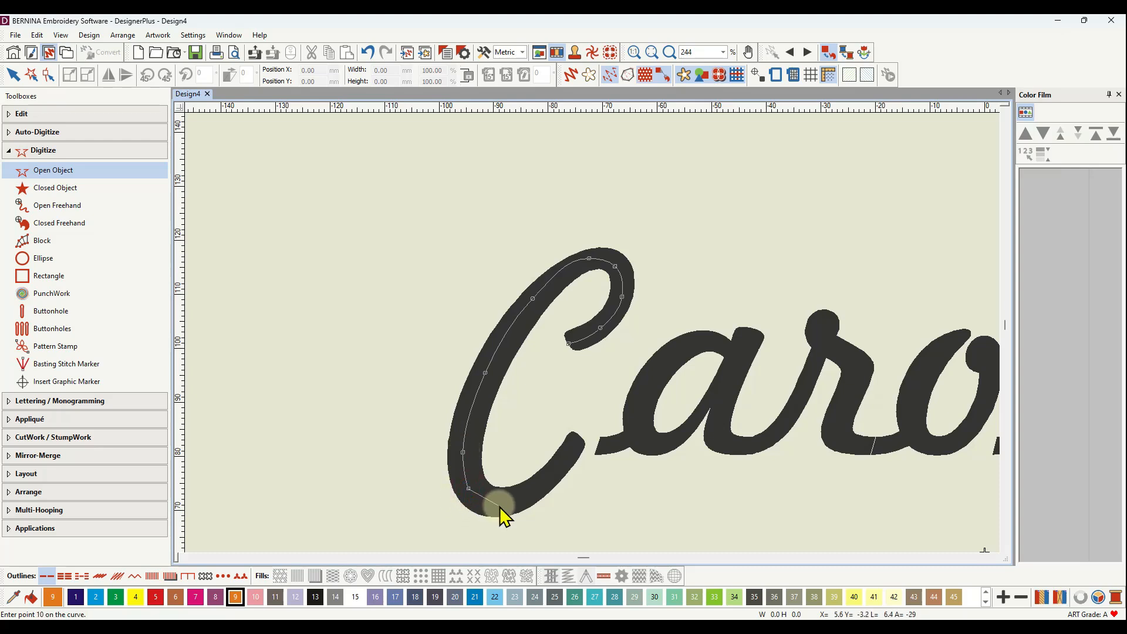
left_click(498, 505)
left_click(539, 488)
left_click(579, 437)
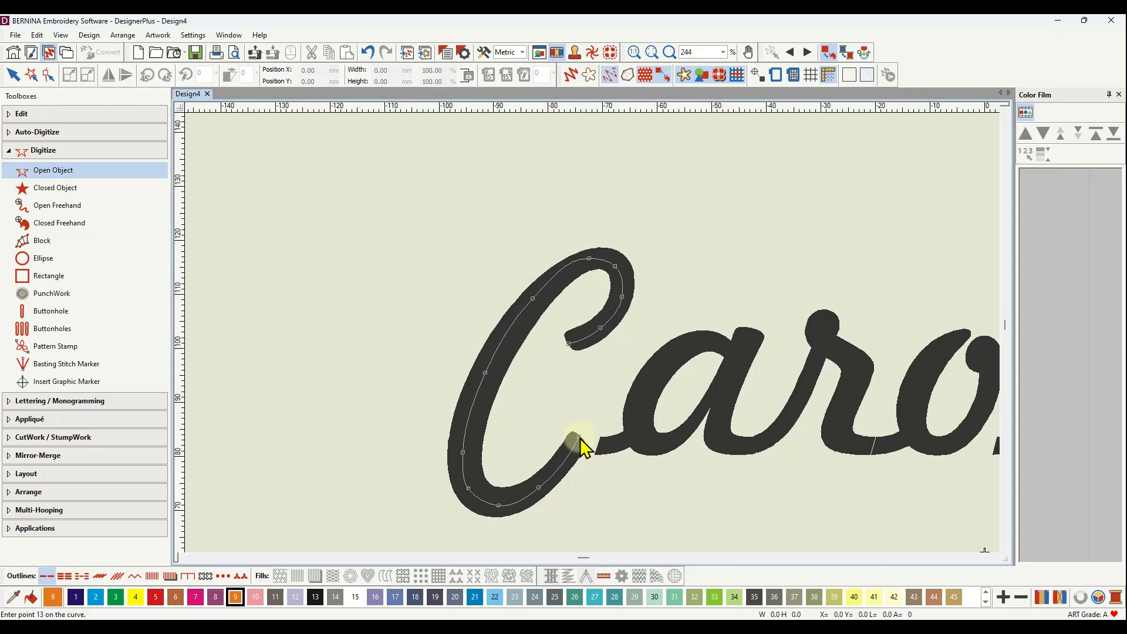
key("Return")
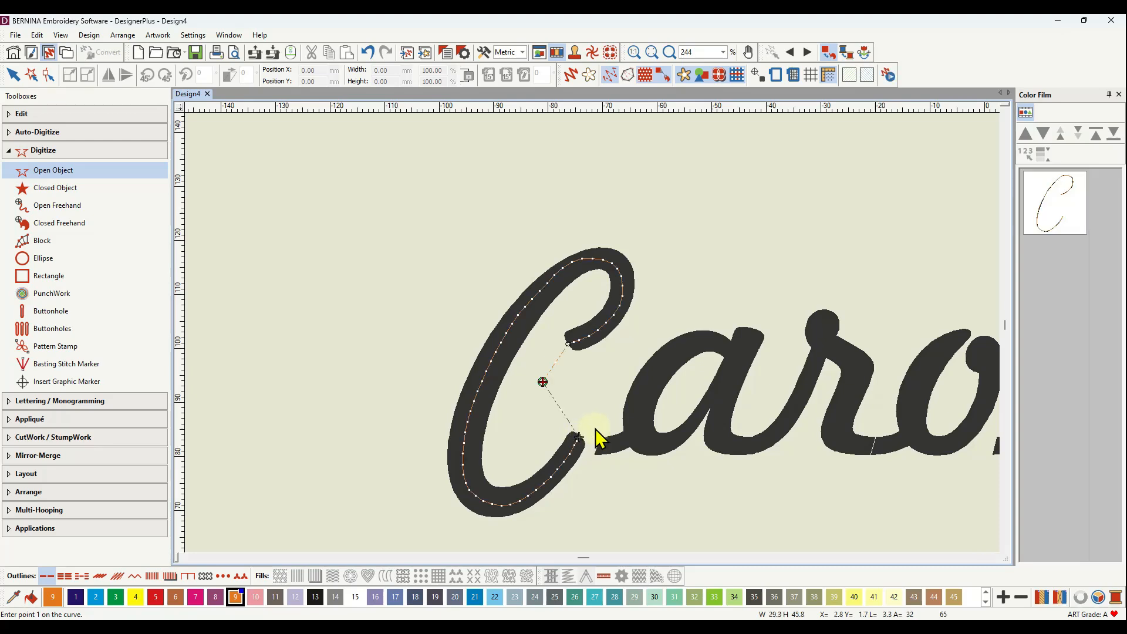
Step: Change the traced C's outline type to Pattern Run with the Lettering Fringe pattern at 2.40 mm size and spacing
left_click(1053, 226)
right_click(1057, 214)
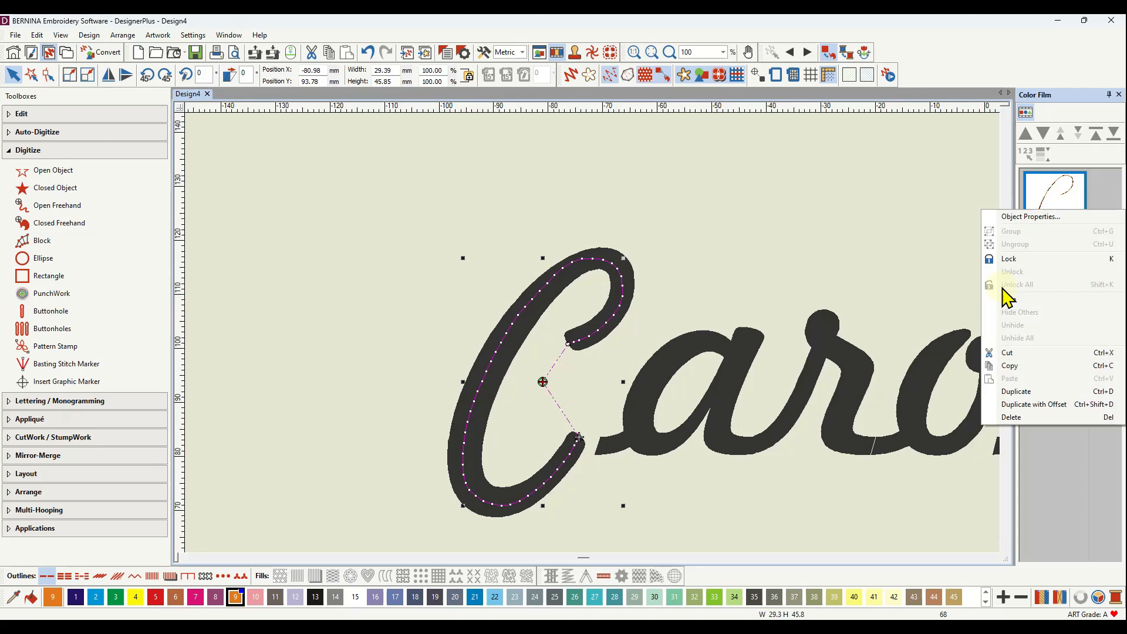
left_click(1030, 217)
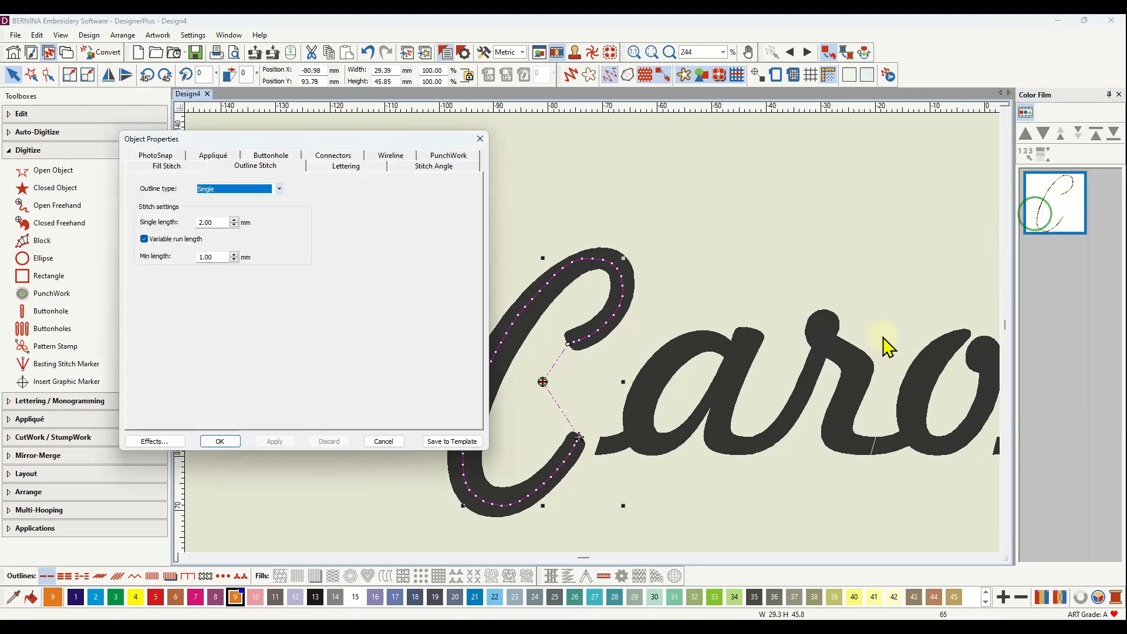
left_click(280, 188)
left_click(228, 284)
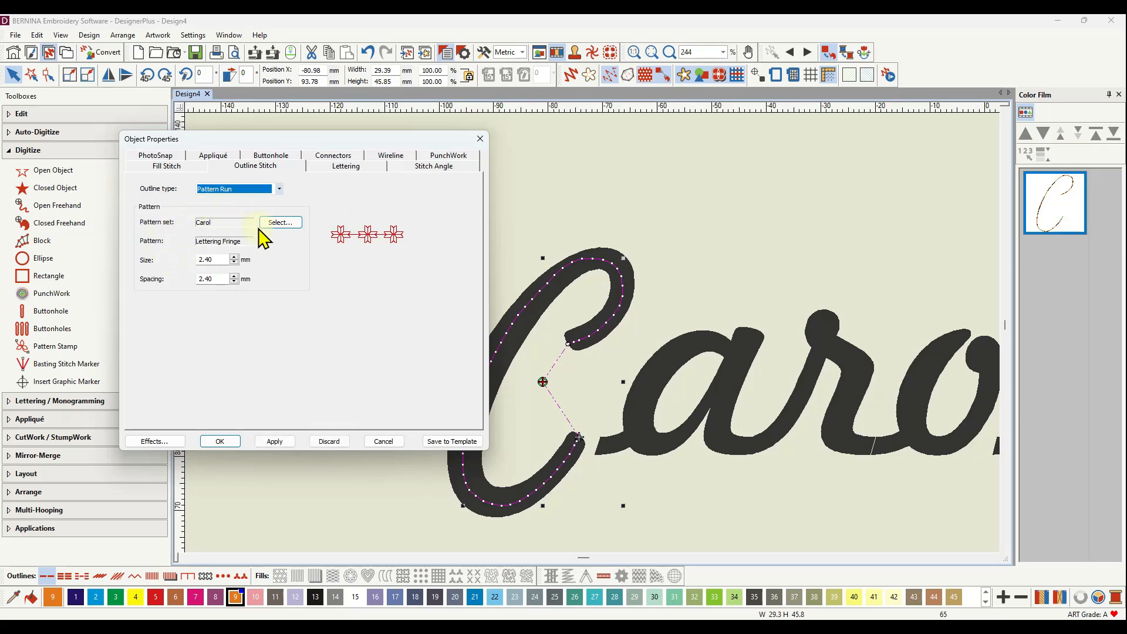
left_click(234, 442)
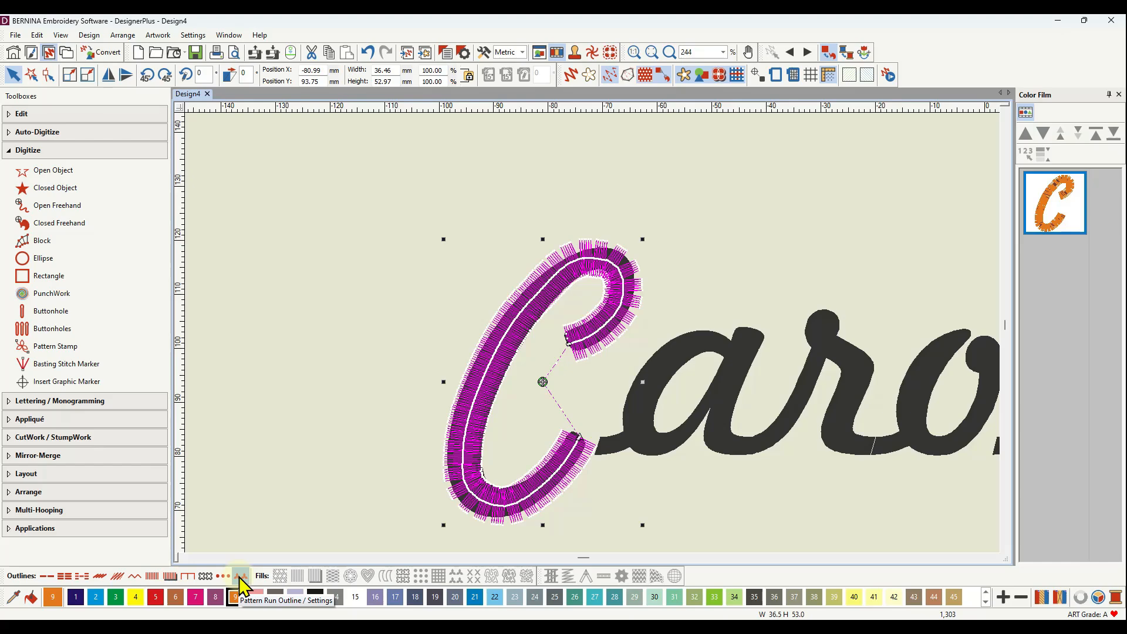
Step: Deselect the fringe C, check the Pattern Run outline settings with no object selected, and accept them
left_click(322, 432)
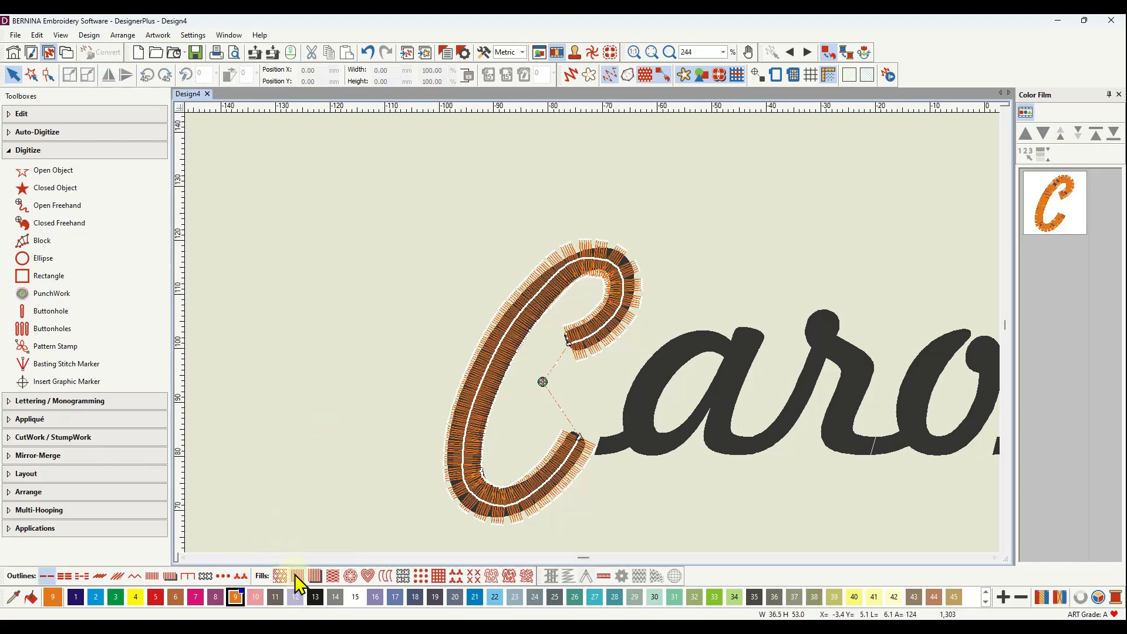
right_click(240, 578)
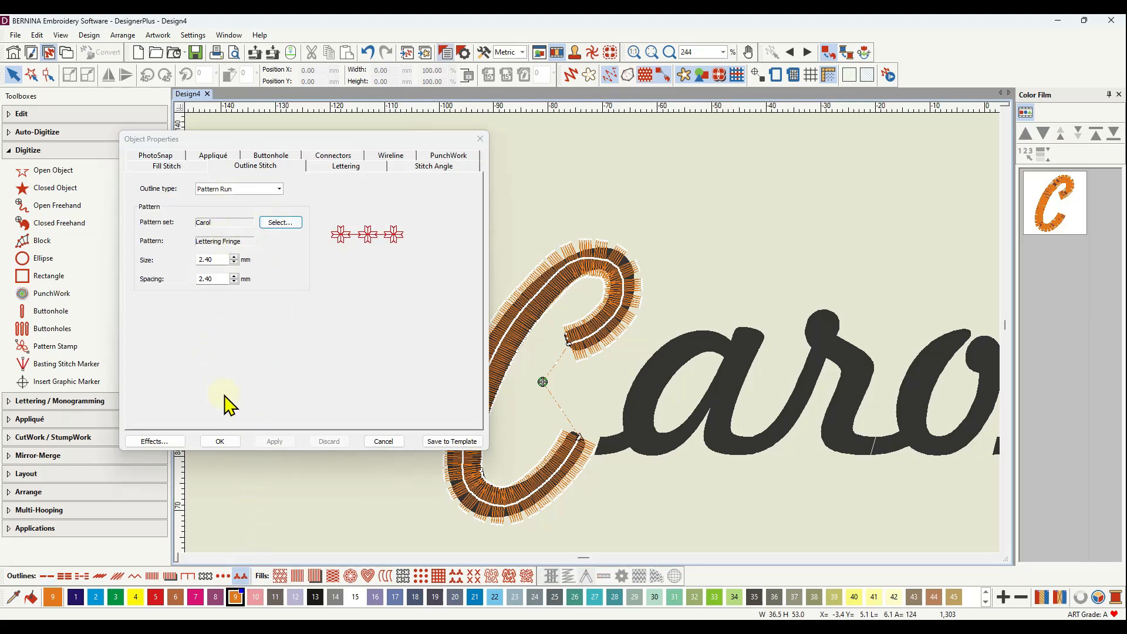
left_click(220, 441)
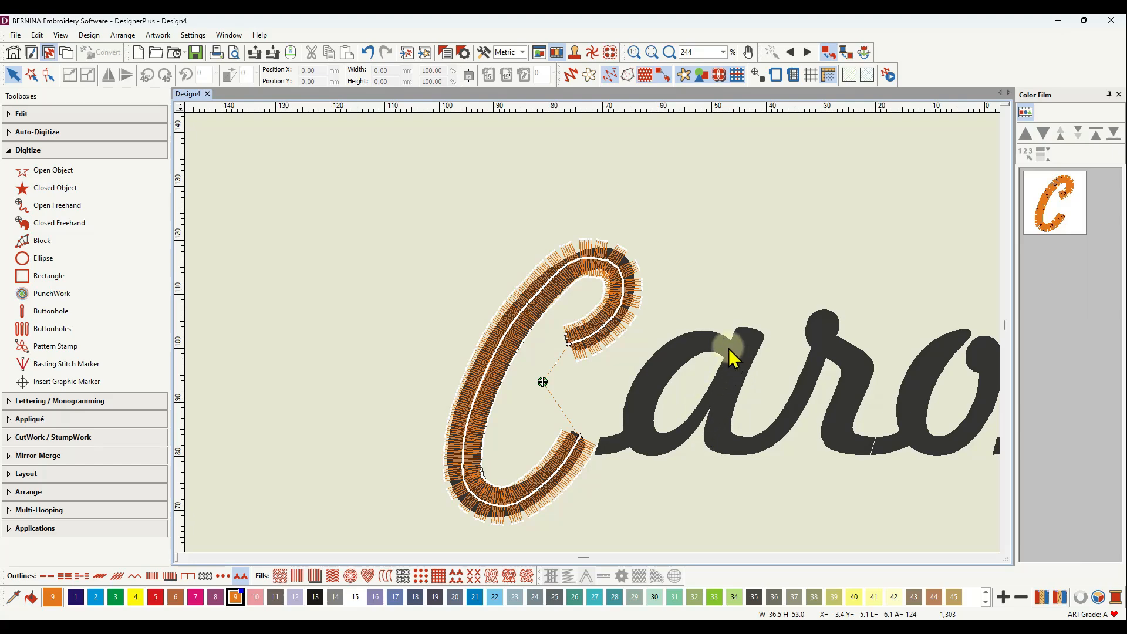
Step: Trace the bowl of the artwork's letter a along its stroke centre as an 8-point open object, about 18 mm wide and 19 mm high
scroll(591, 334, "up", 3)
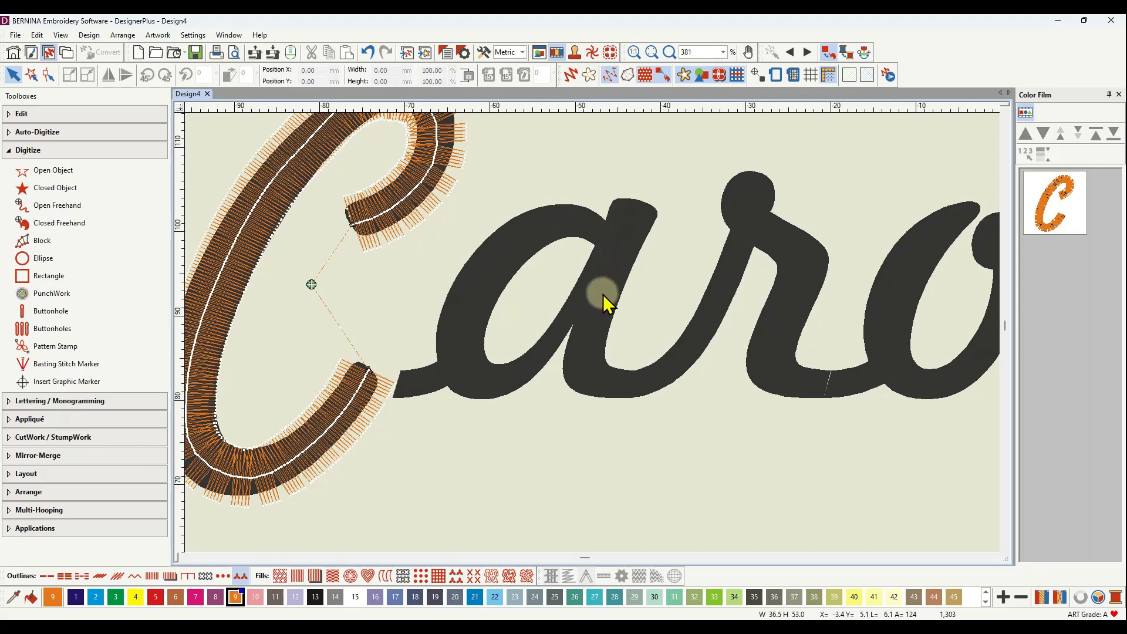
left_click(52, 170)
left_click(609, 237)
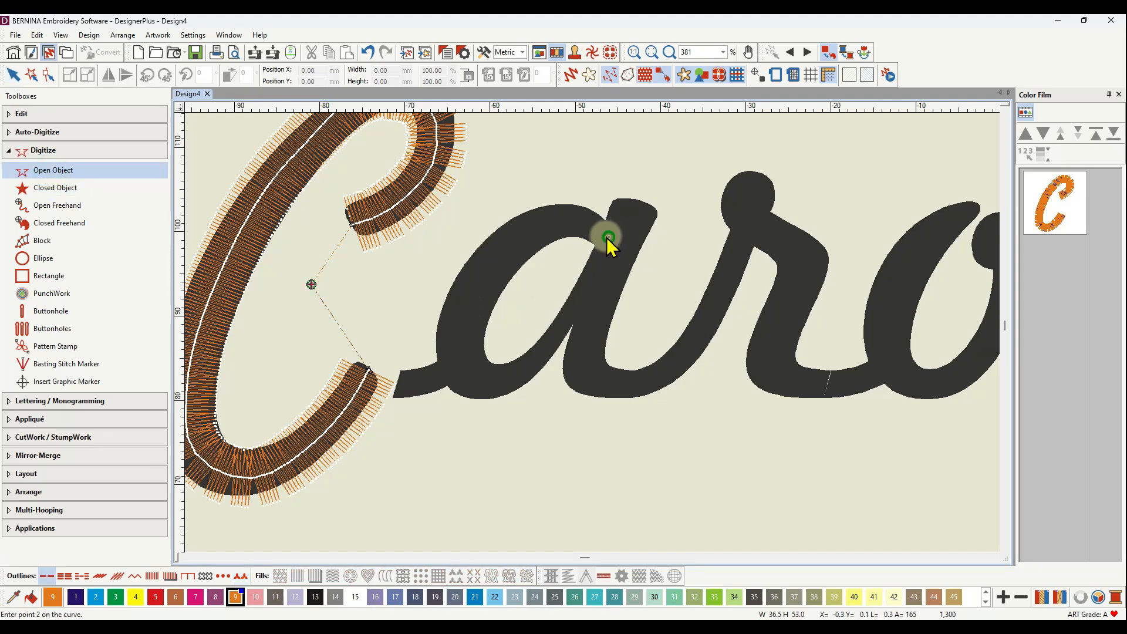
left_click(570, 221)
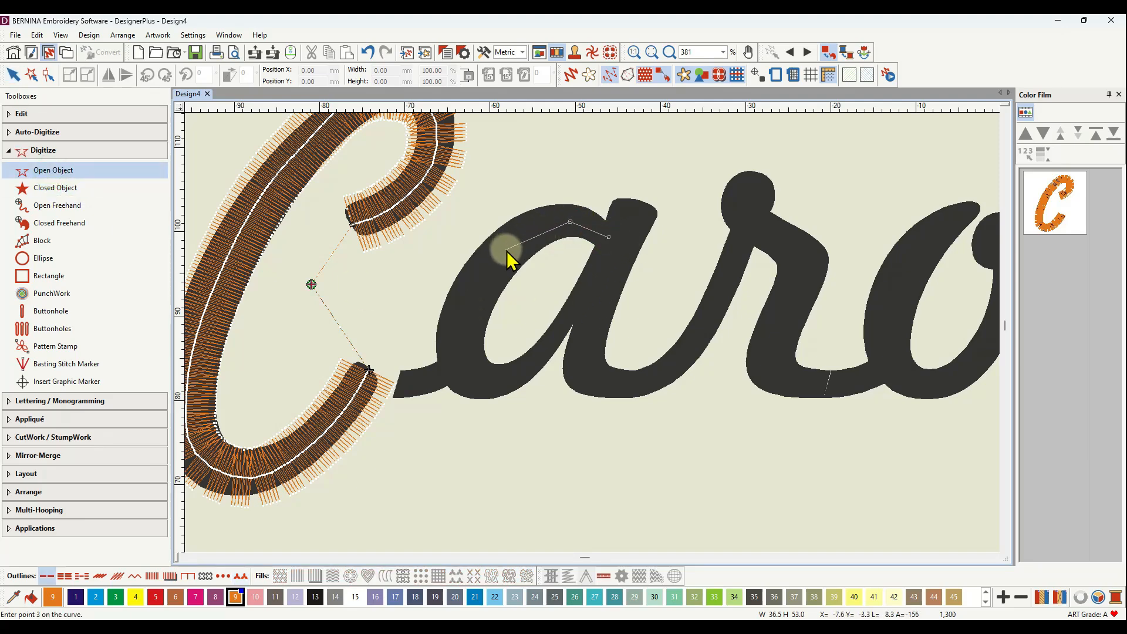
left_click(506, 249)
left_click(464, 312)
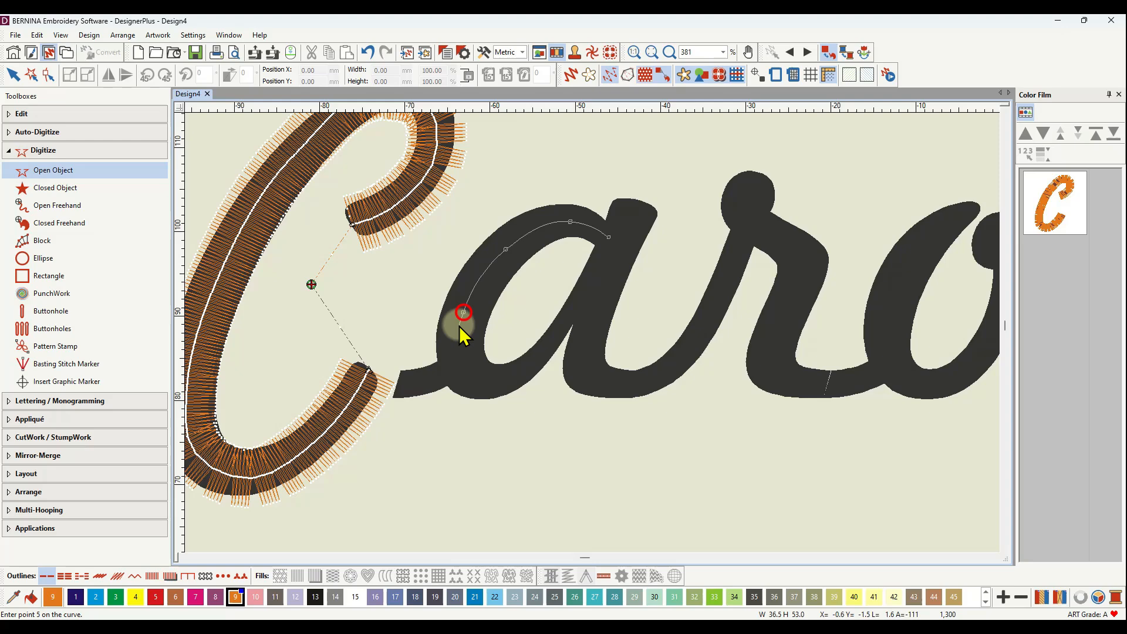
left_click(460, 372)
left_click(493, 384)
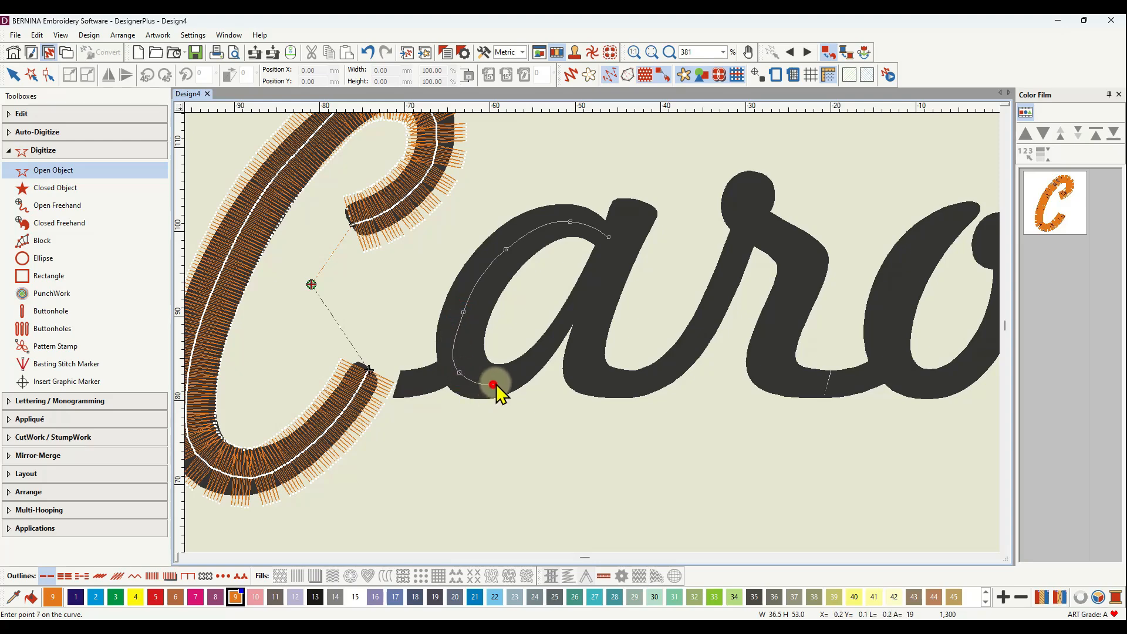
left_click(541, 352)
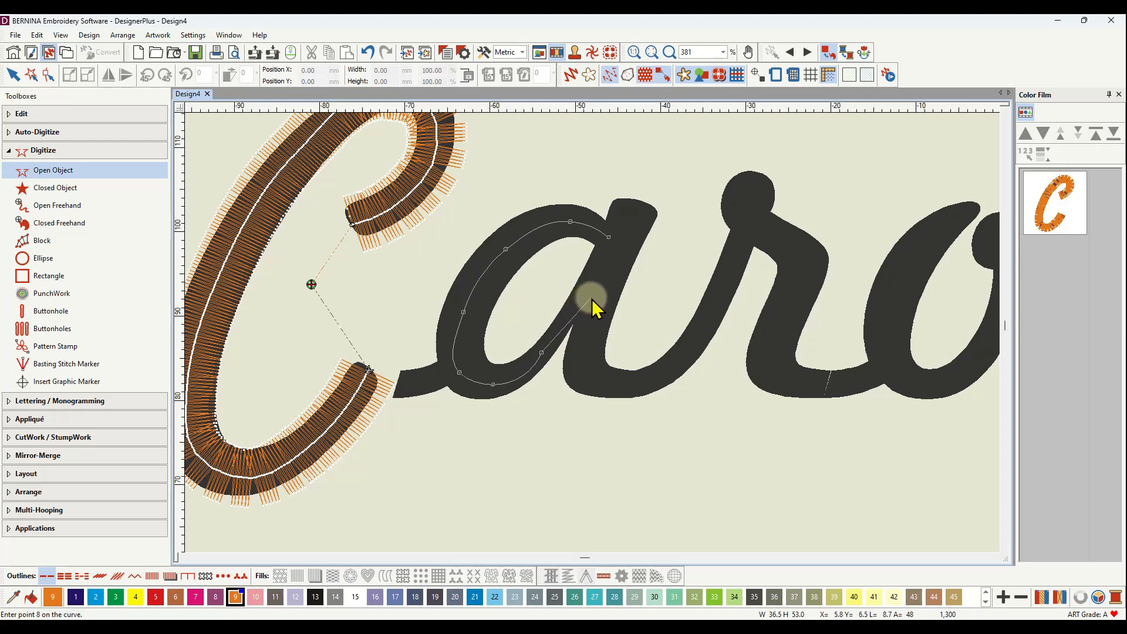
left_click(591, 298)
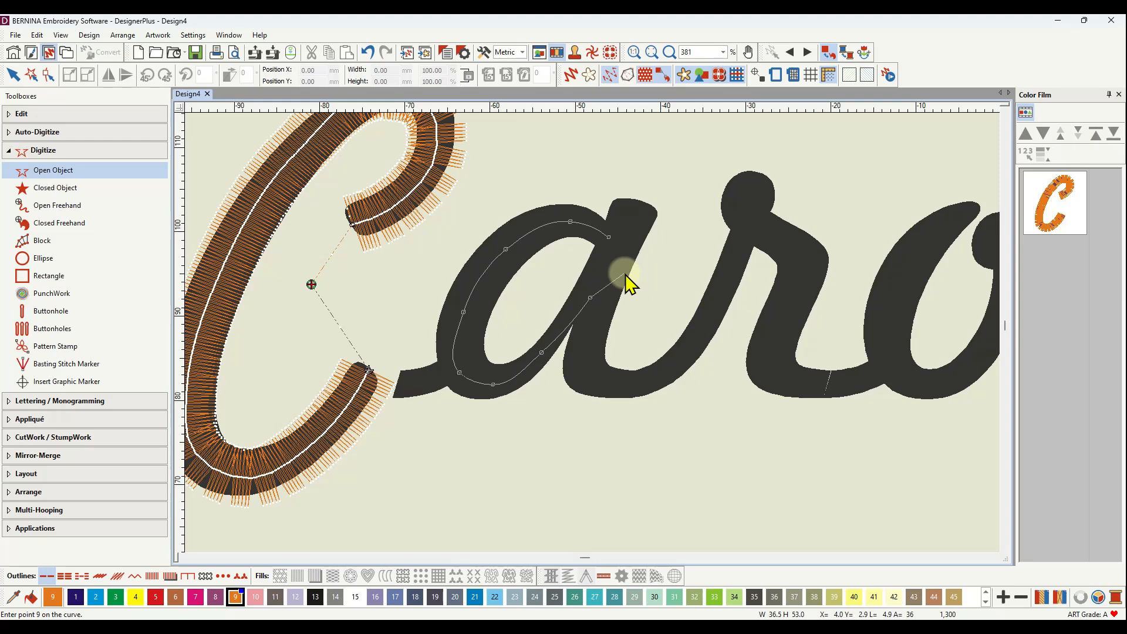
key("Return")
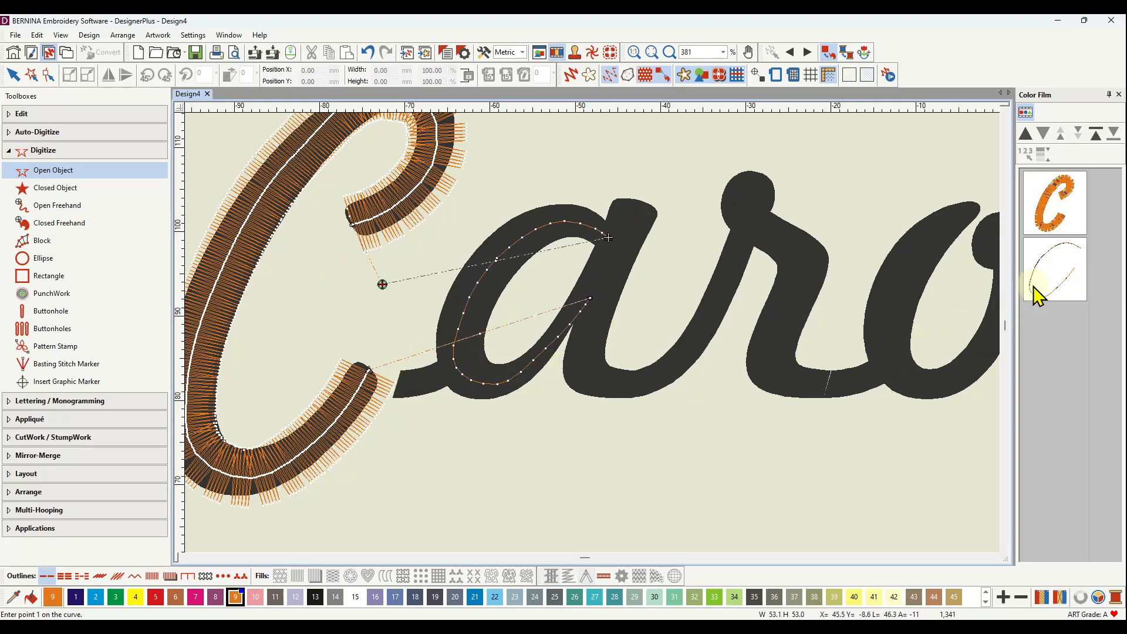
Step: Change the traced bowl of the a to the Pattern Run fringe outline and deselect it
left_click(1055, 285)
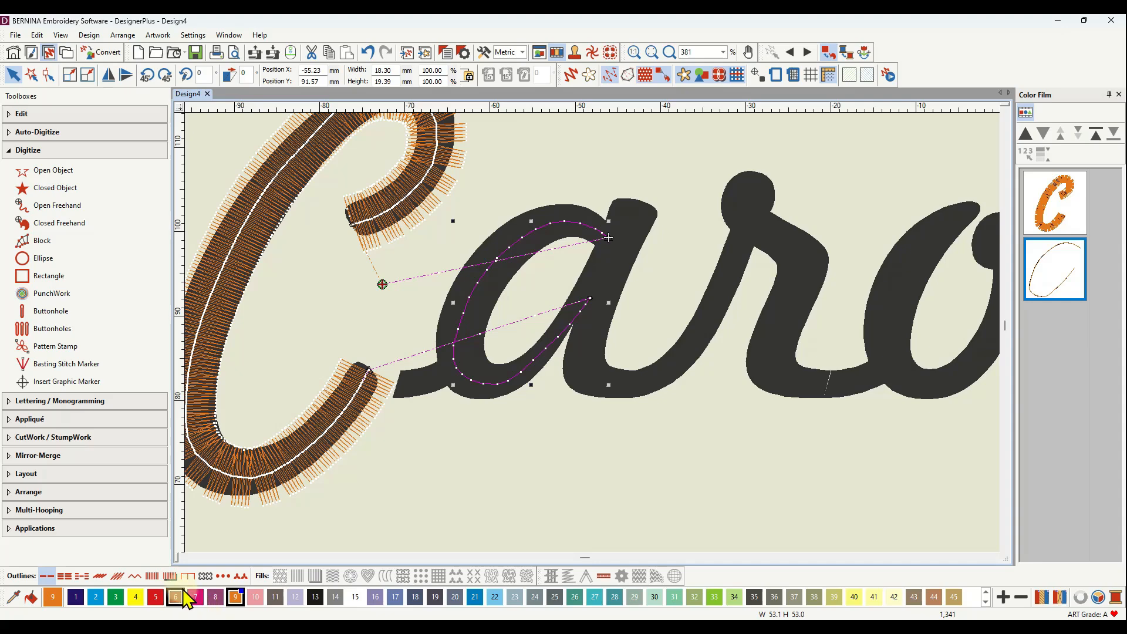
left_click(241, 577)
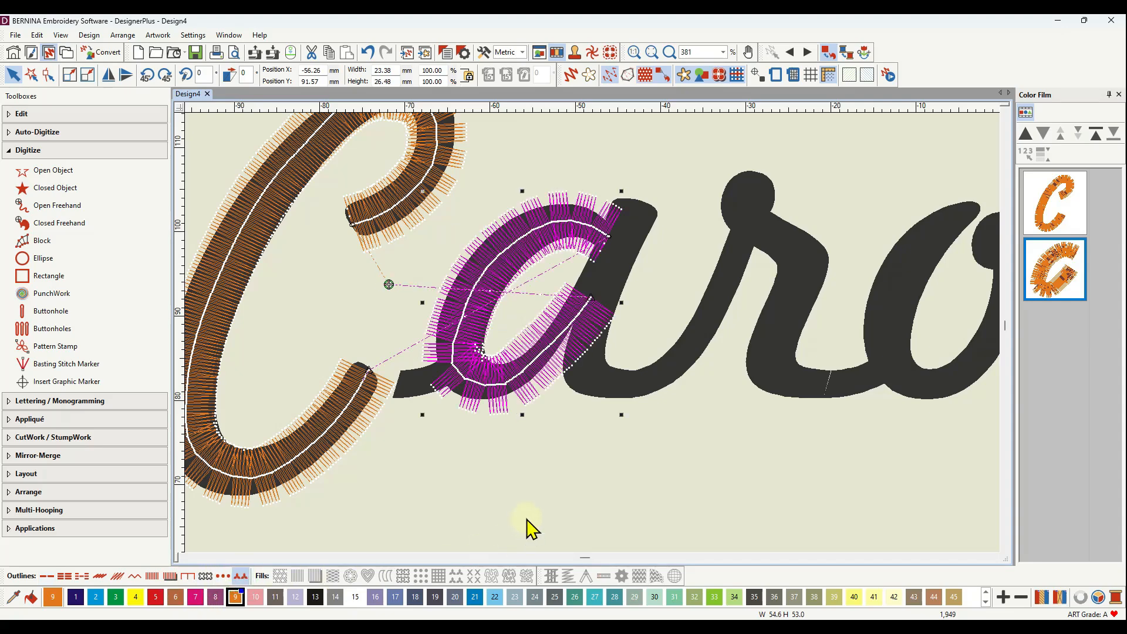
left_click(683, 485)
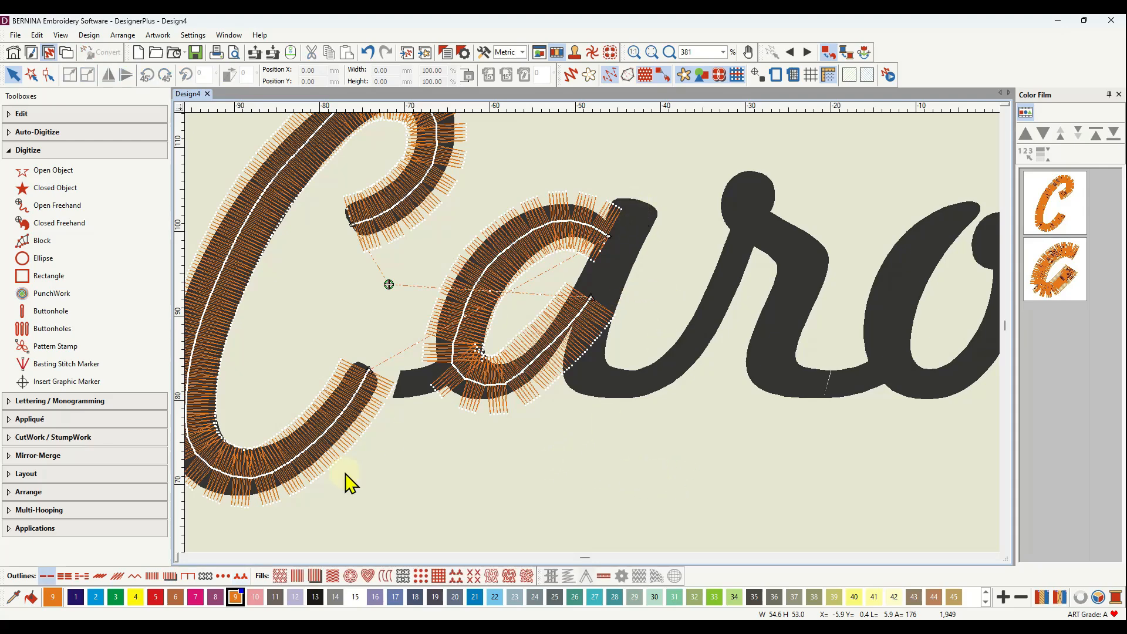
Step: Trace the stem and lower hook of the letter a as a 6-point open object with the Pattern Run fringe outline
left_click(51, 175)
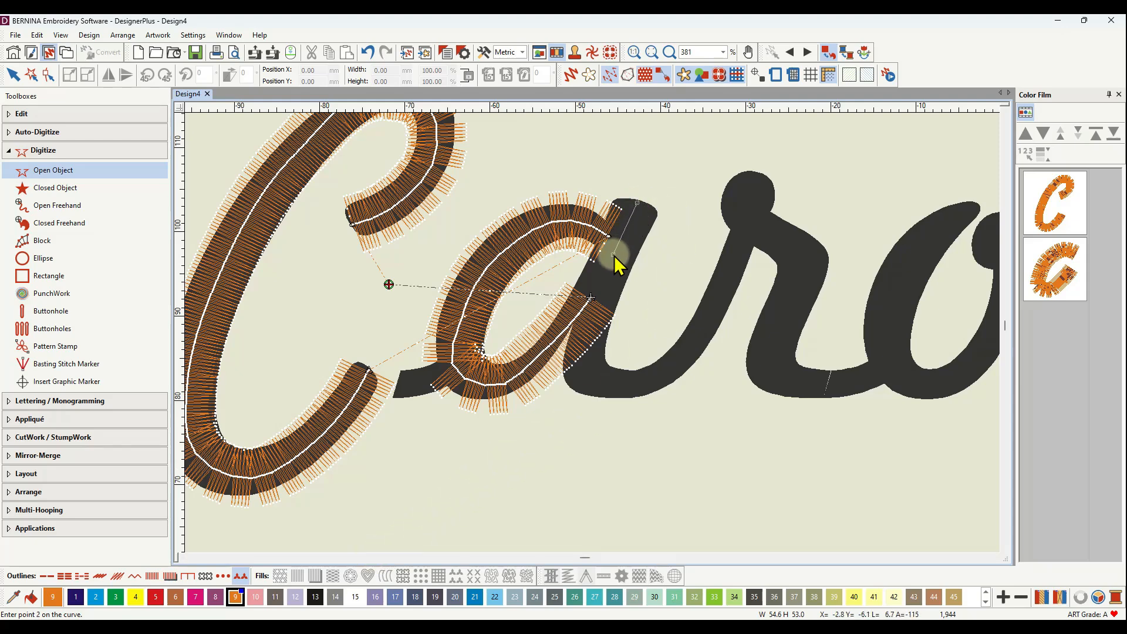
left_click(614, 255)
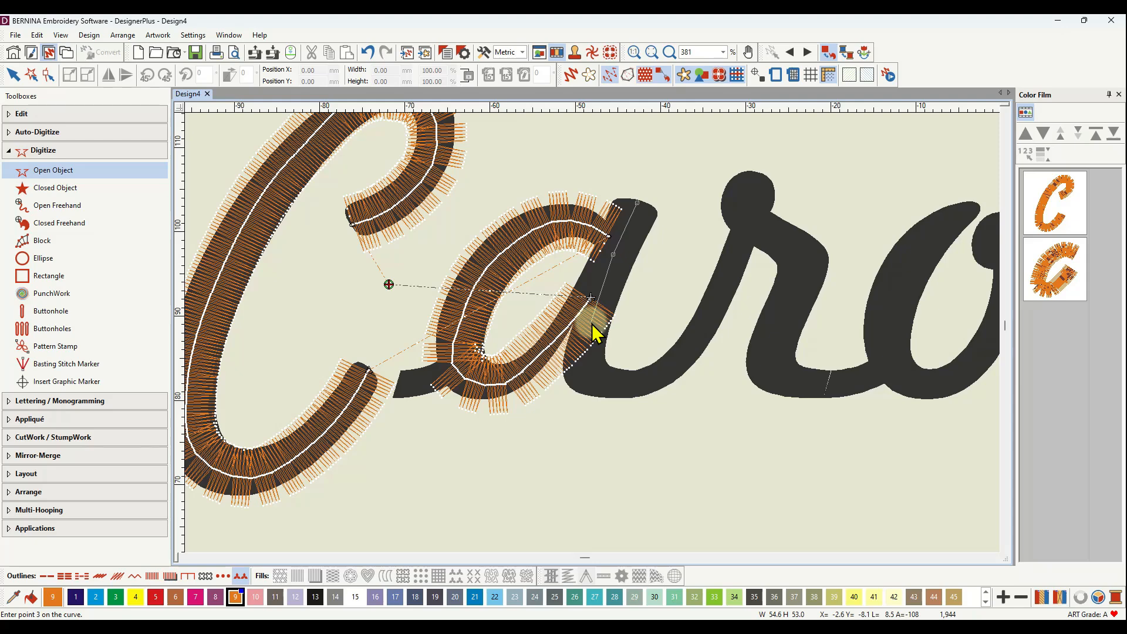
left_click(590, 322)
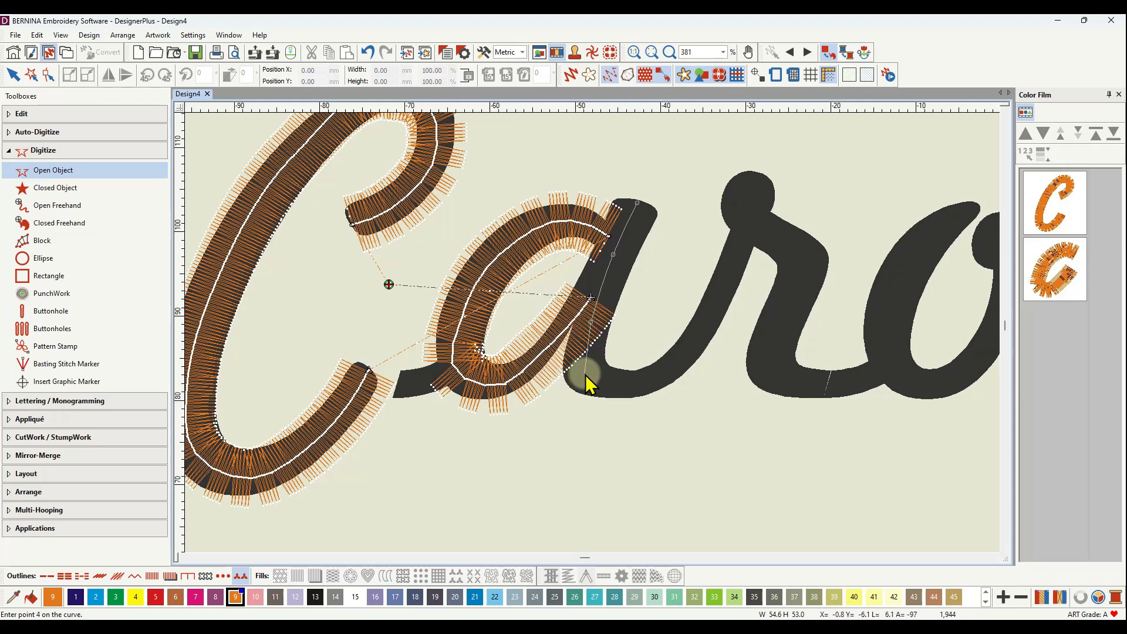
left_click(585, 374)
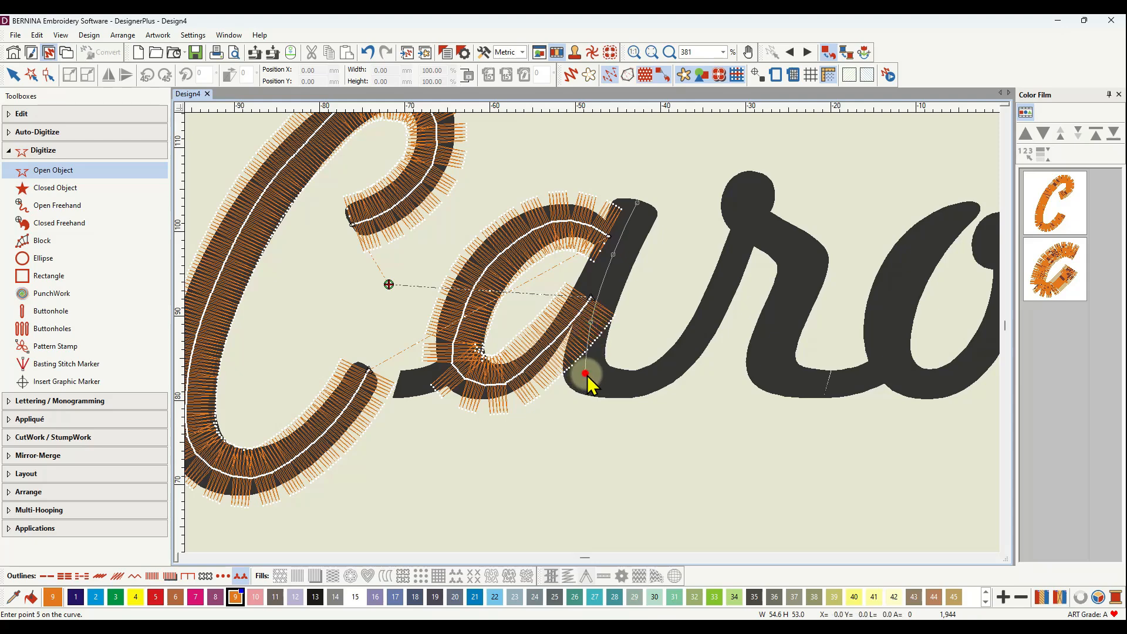
left_click(618, 386)
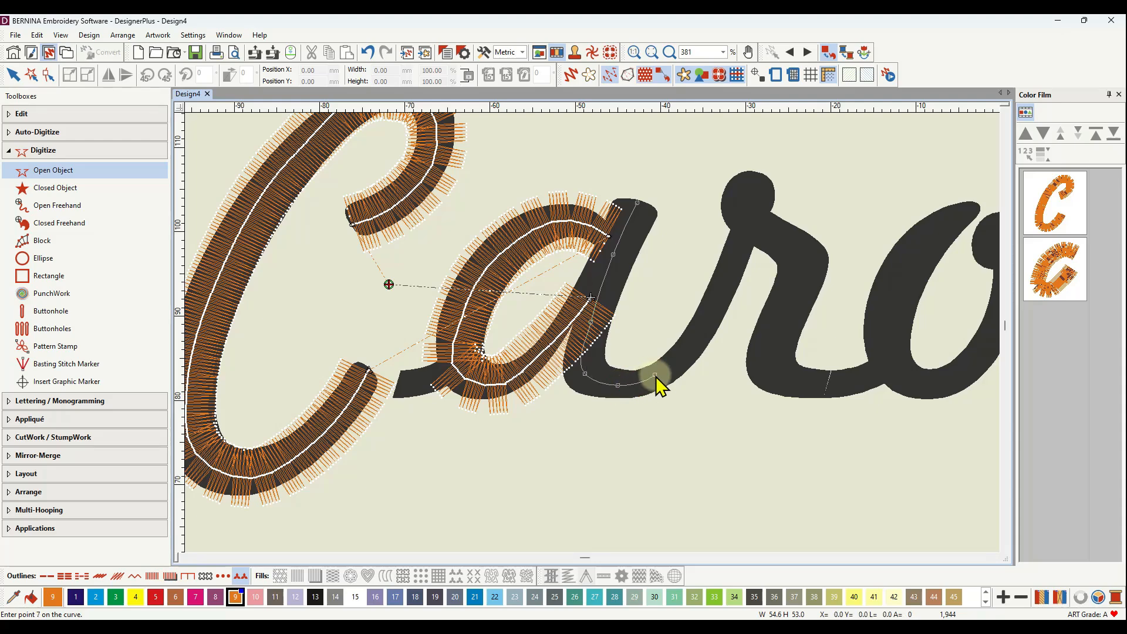
left_click(655, 375)
key("Return")
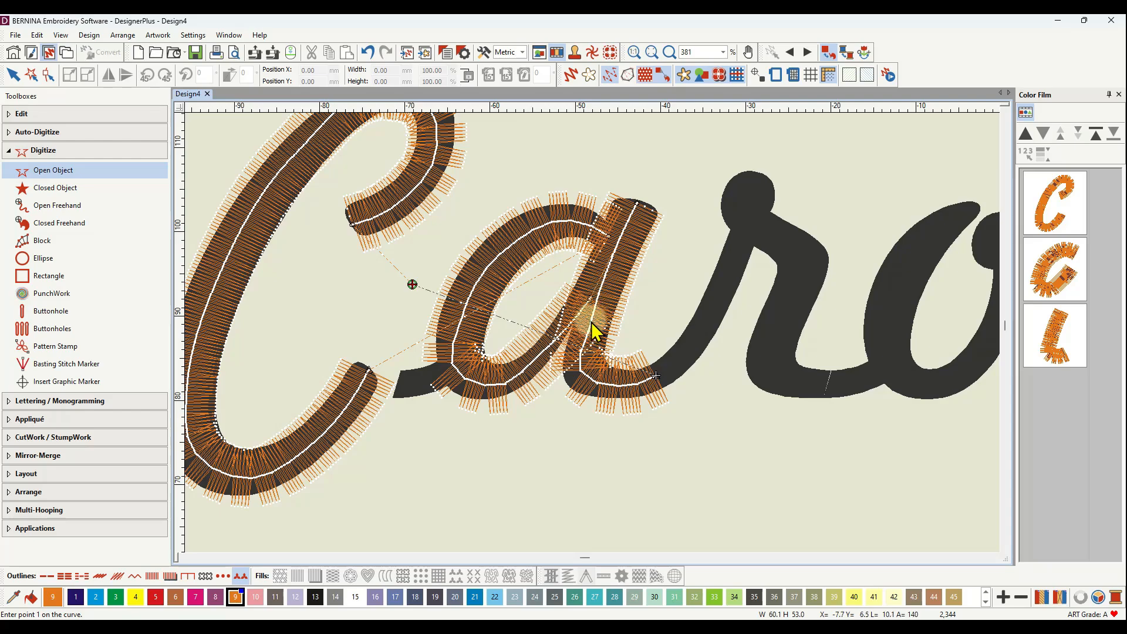
Step: Reshape the bowl of the a by pulling its lower end point back out of the fringe stem
scroll(592, 332, "up", 3)
scroll(593, 333, "up", 3)
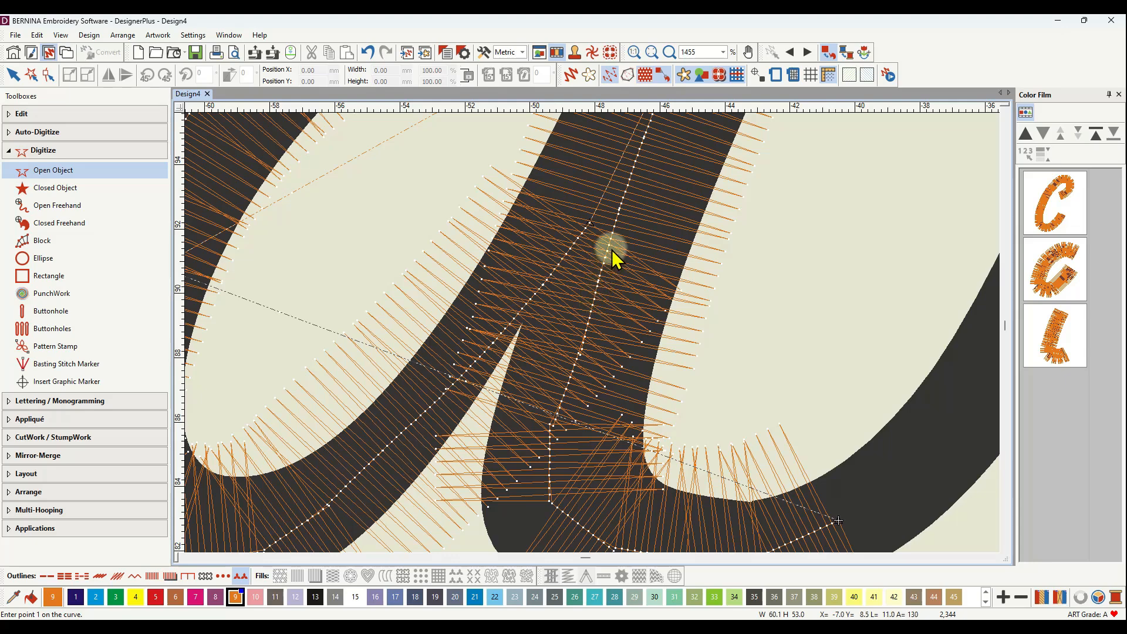
scroll(613, 244, "down", 2)
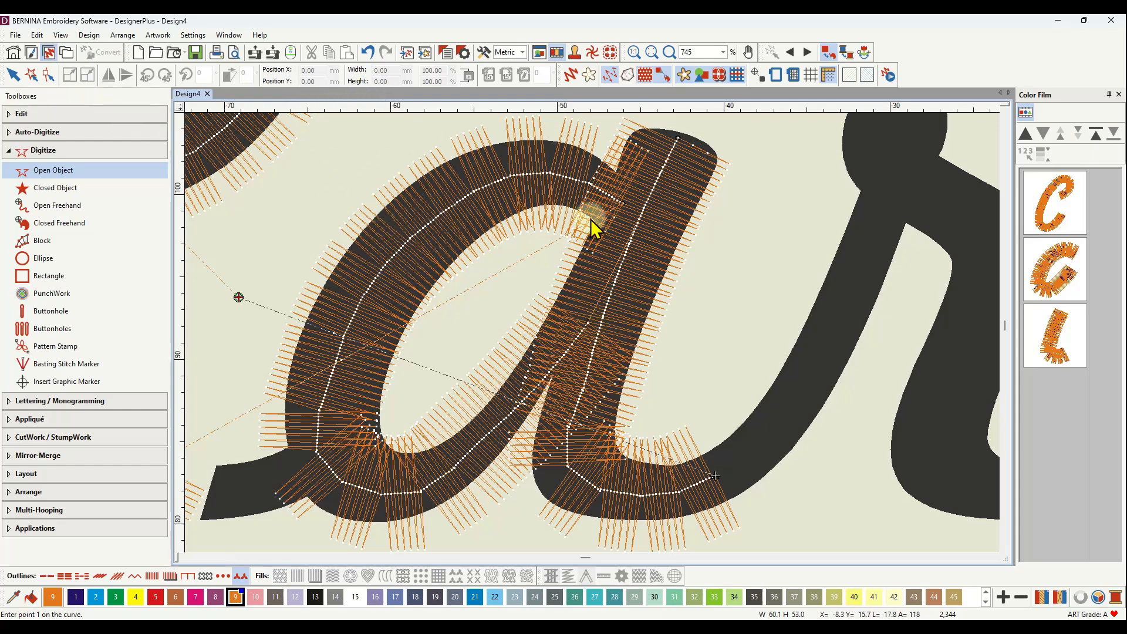
left_click(1055, 332)
left_click(1030, 291)
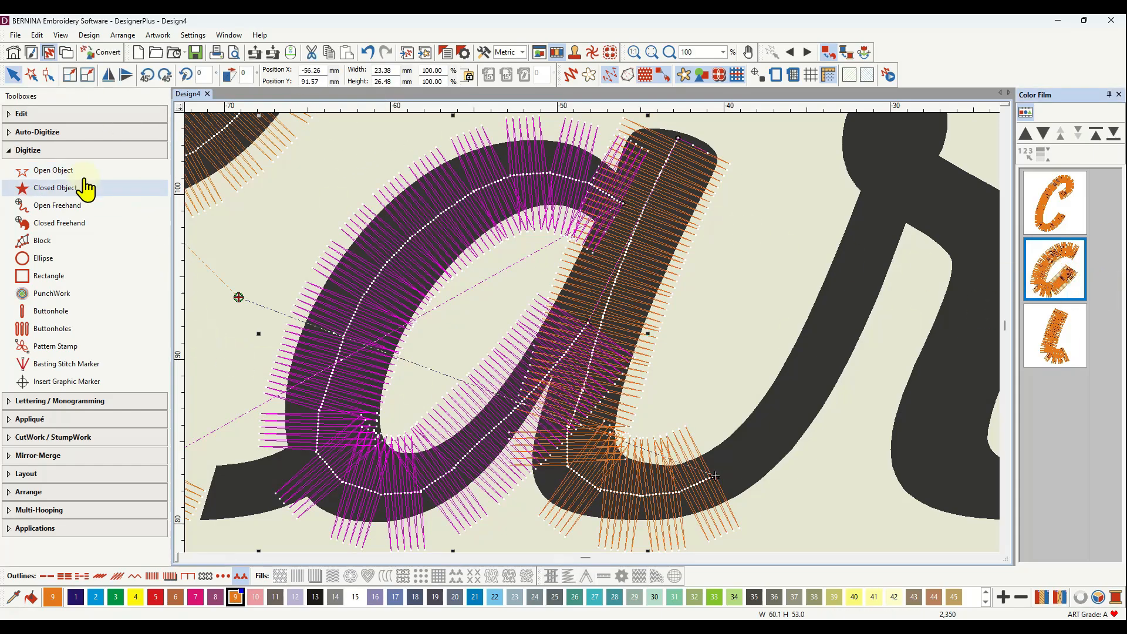
left_click(48, 75)
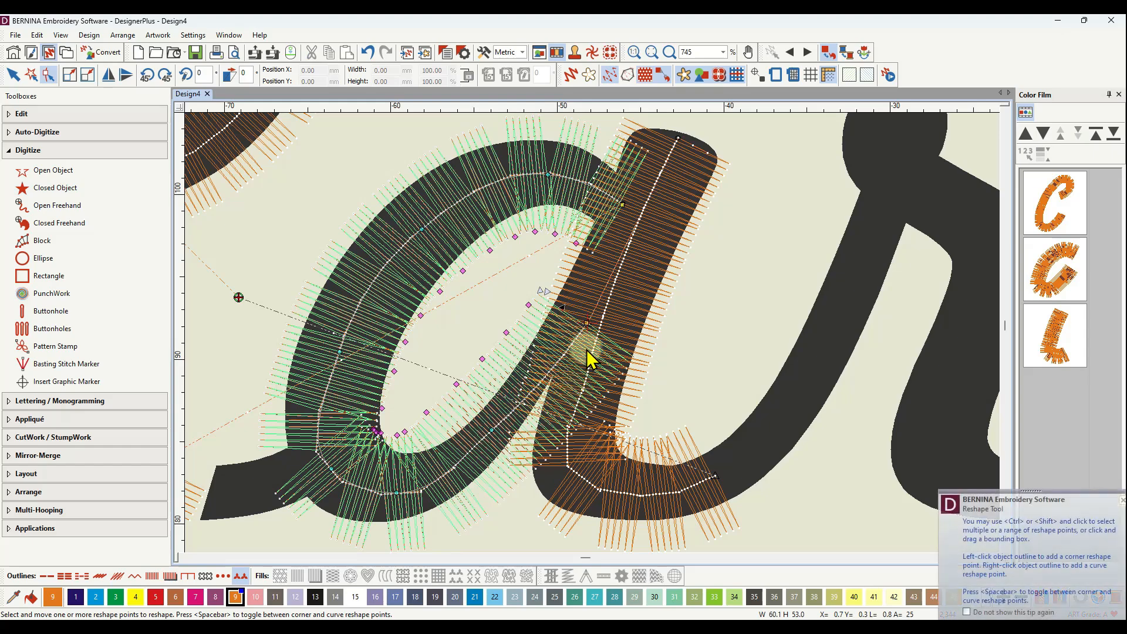
left_click_drag(584, 325, 549, 364)
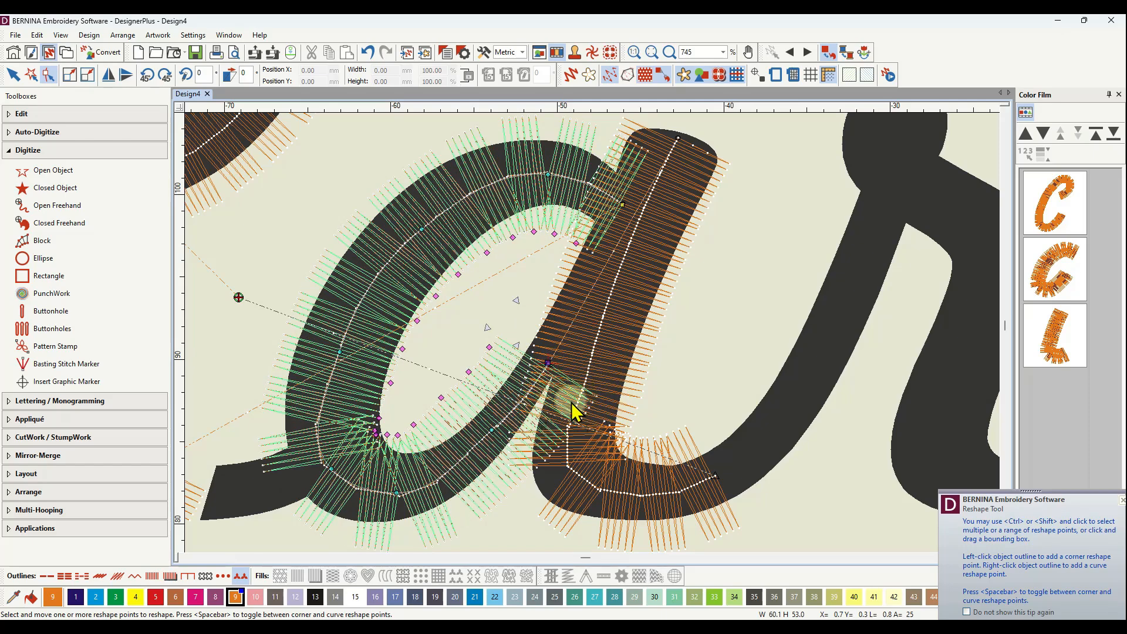
left_click(552, 360)
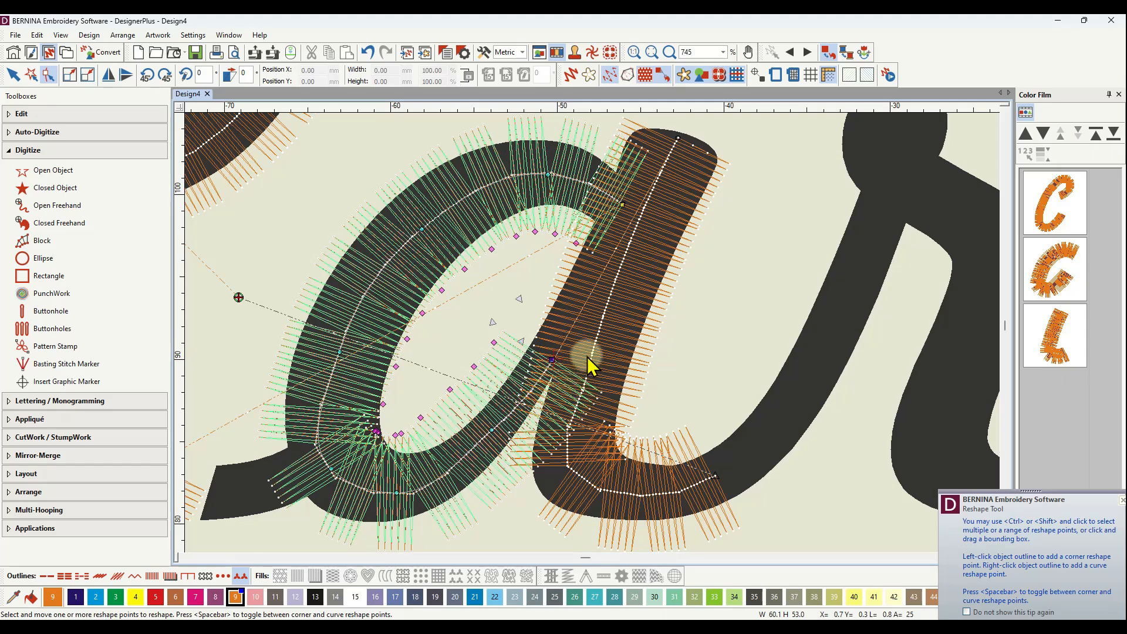
Step: Select the reshape points along the lower half of the a's bowl and shift them together away from the stem
left_click(556, 362)
left_click(338, 353)
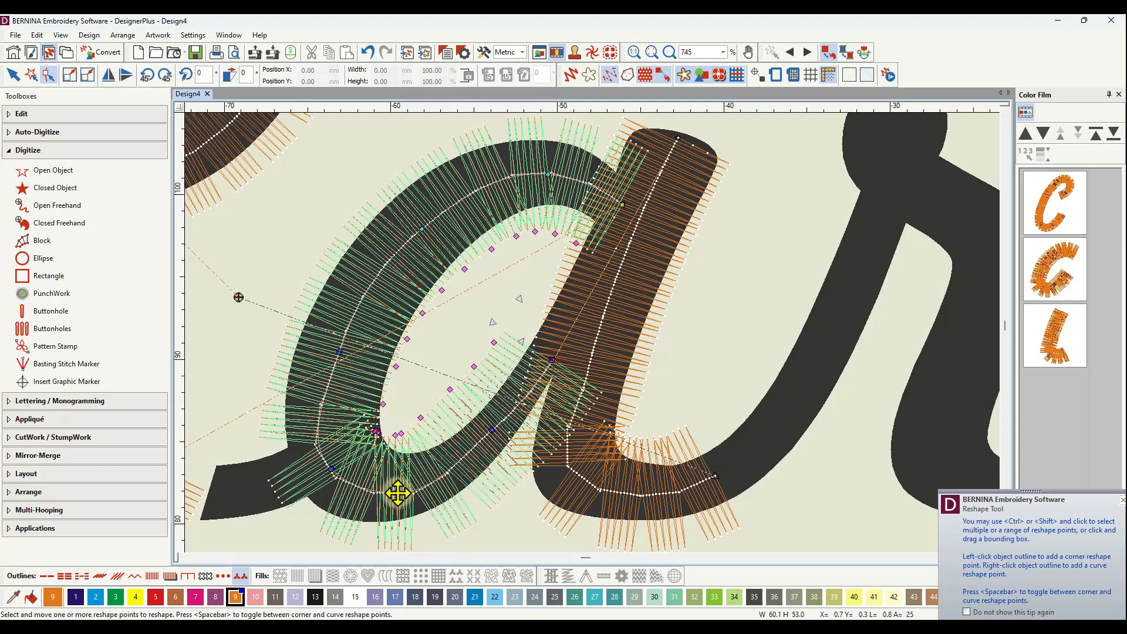
left_click_drag(397, 492, 384, 490)
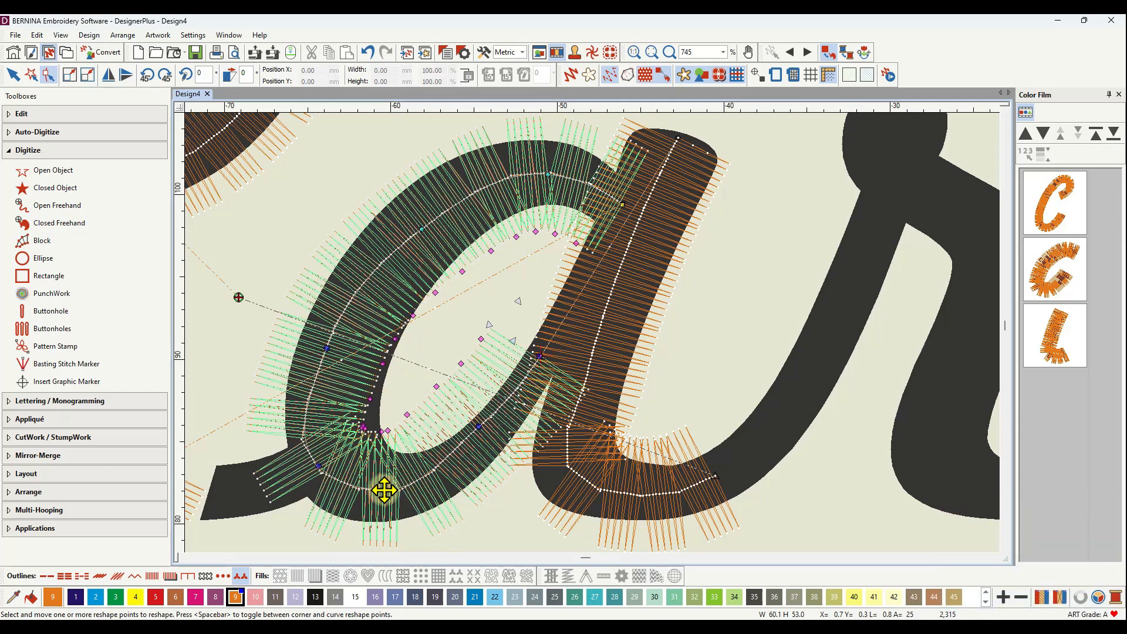
left_click_drag(385, 490, 373, 483)
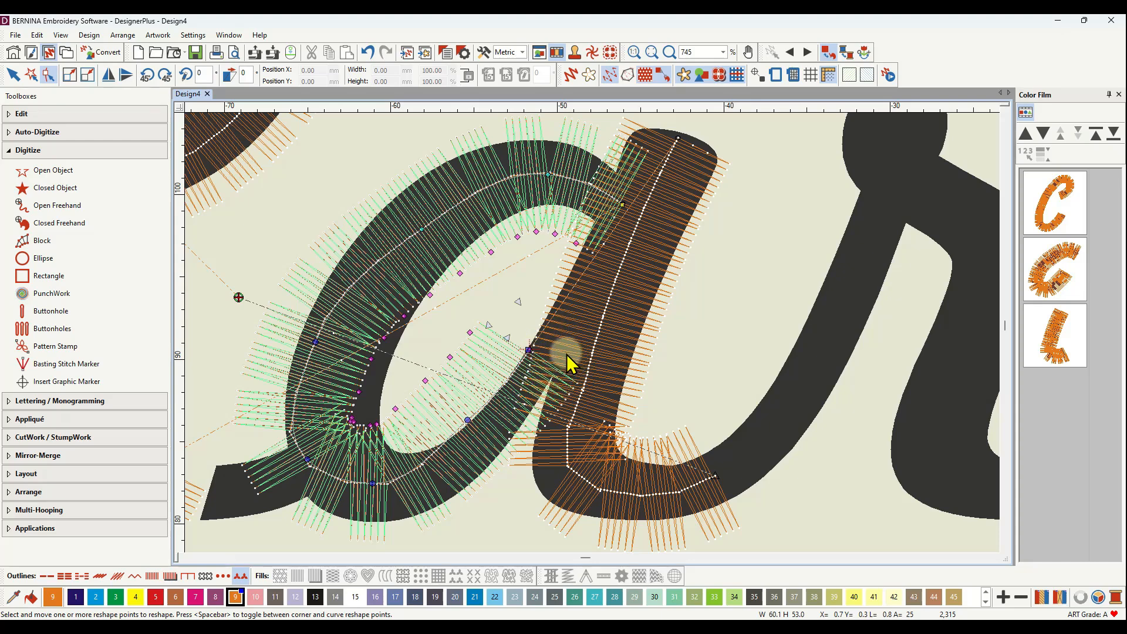
Step: Add a reshape point near the lower end of the a's bowl, adjust it and the end point beside the stem, and finish reshaping
left_click(519, 363)
left_click_drag(528, 350, 537, 359)
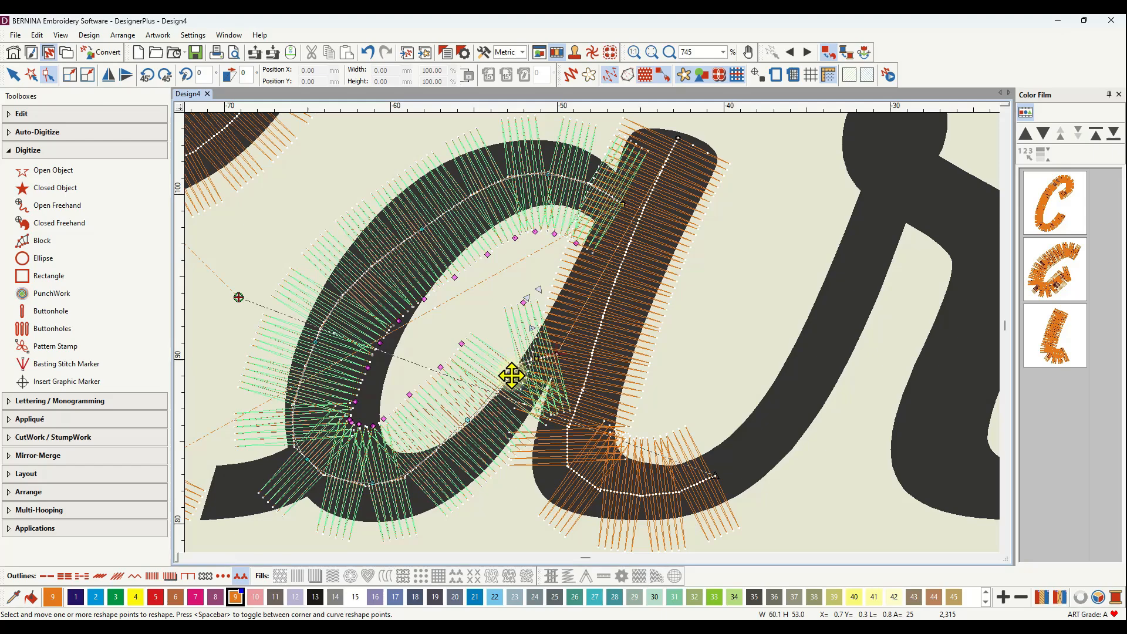
left_click_drag(511, 376, 510, 375)
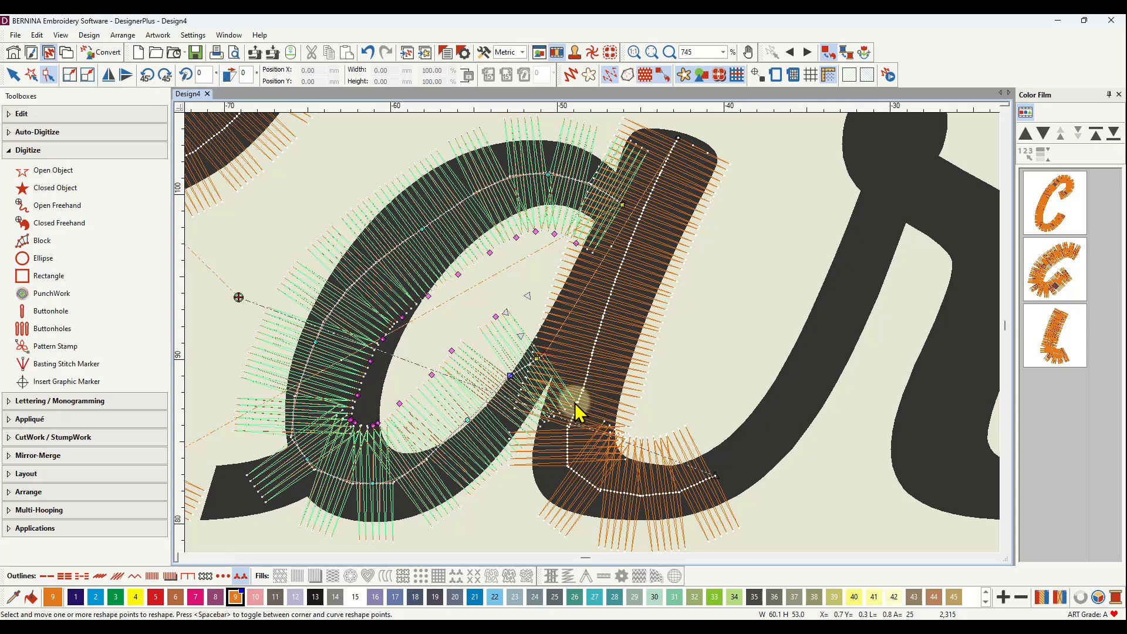
left_click(539, 360)
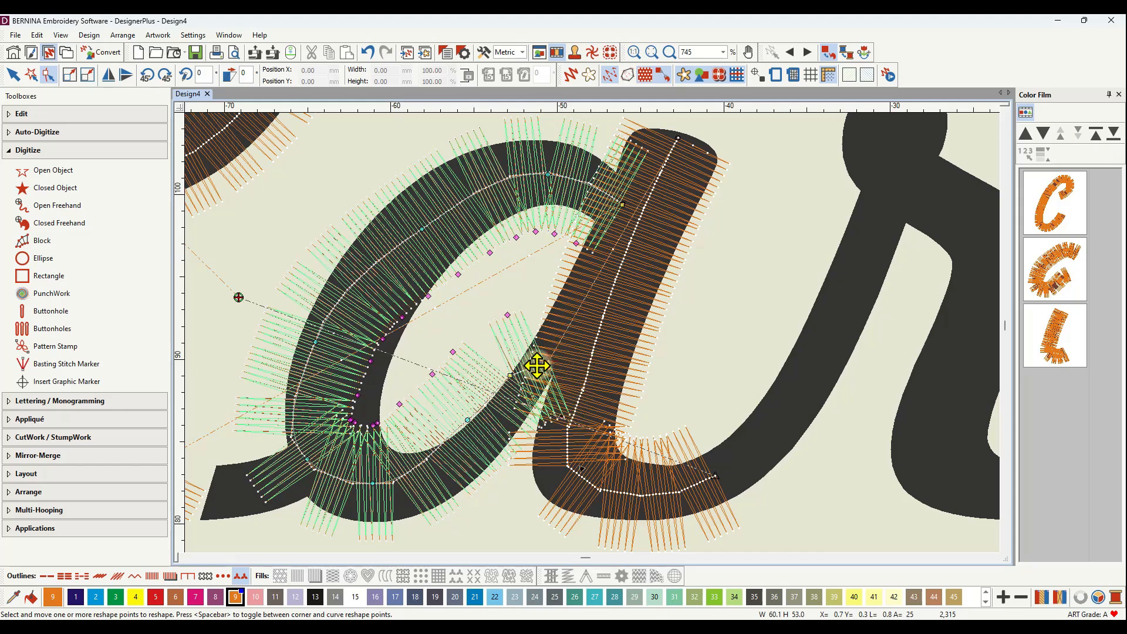
mouse_move(538, 365)
left_mouse_down()
mouse_move(545, 351)
mouse_move(512, 368)
mouse_move(540, 358)
left_mouse_up()
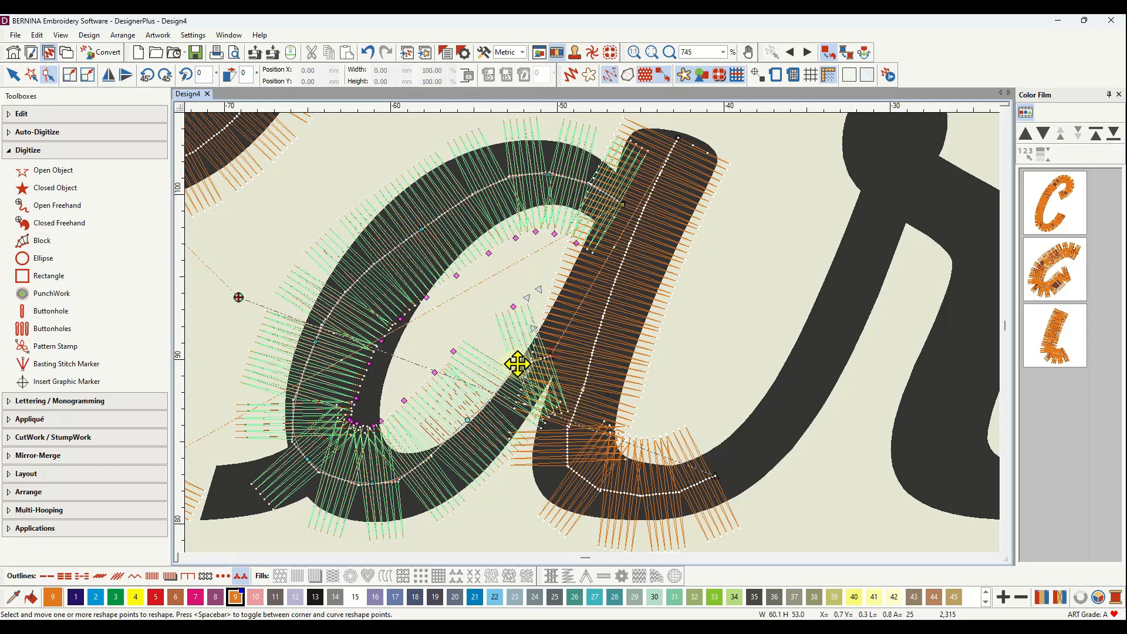
key("Escape")
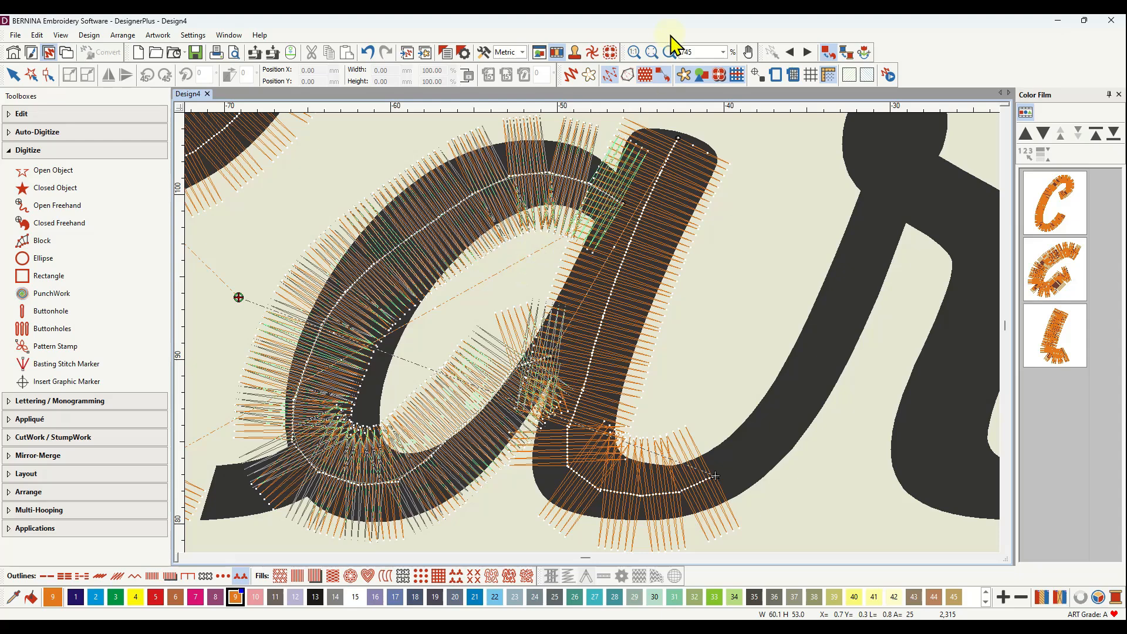
Step: Reshape the bowl of the a, moving a lower point slightly down and an upper-left point slightly up to follow the artwork
left_click(626, 76)
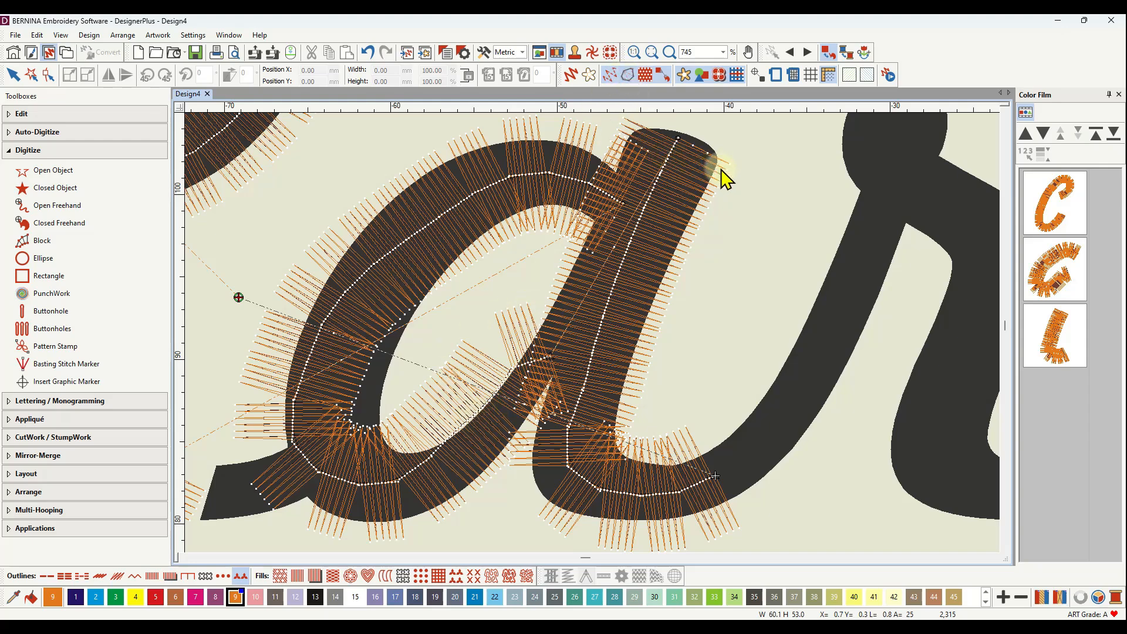
left_click(627, 74)
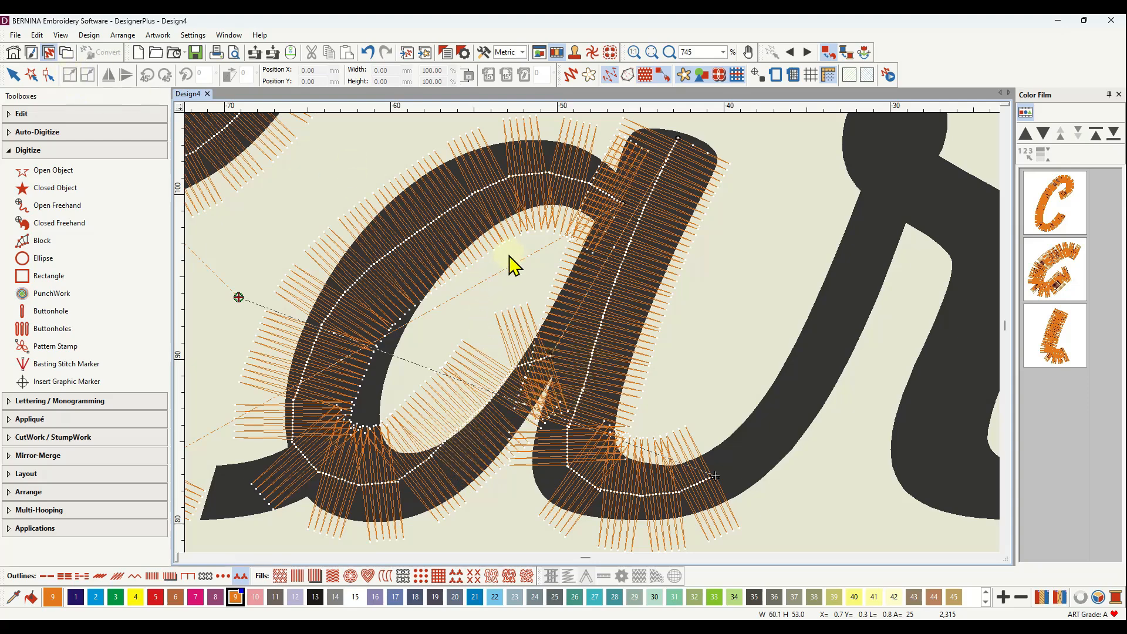
left_click(1044, 276)
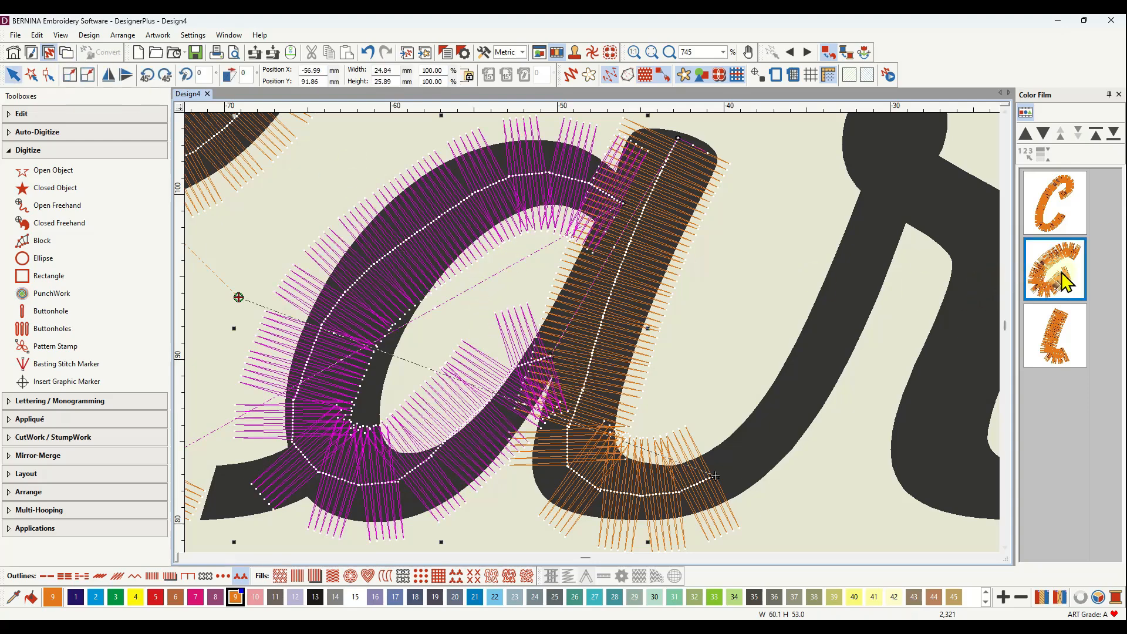
left_click(47, 76)
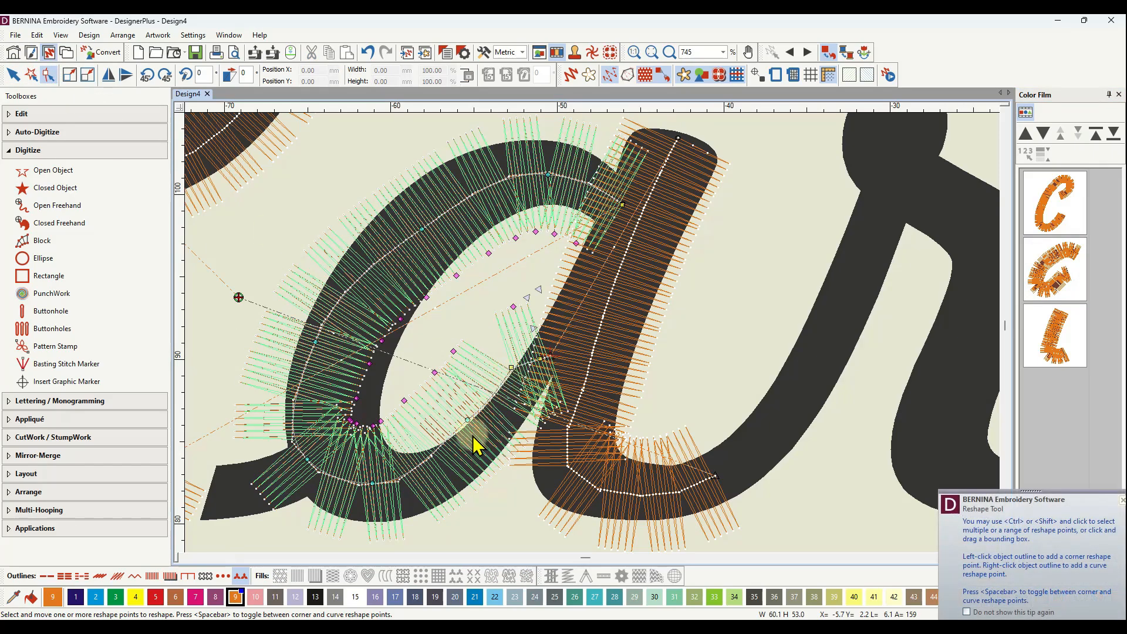
left_click_drag(469, 422, 469, 427)
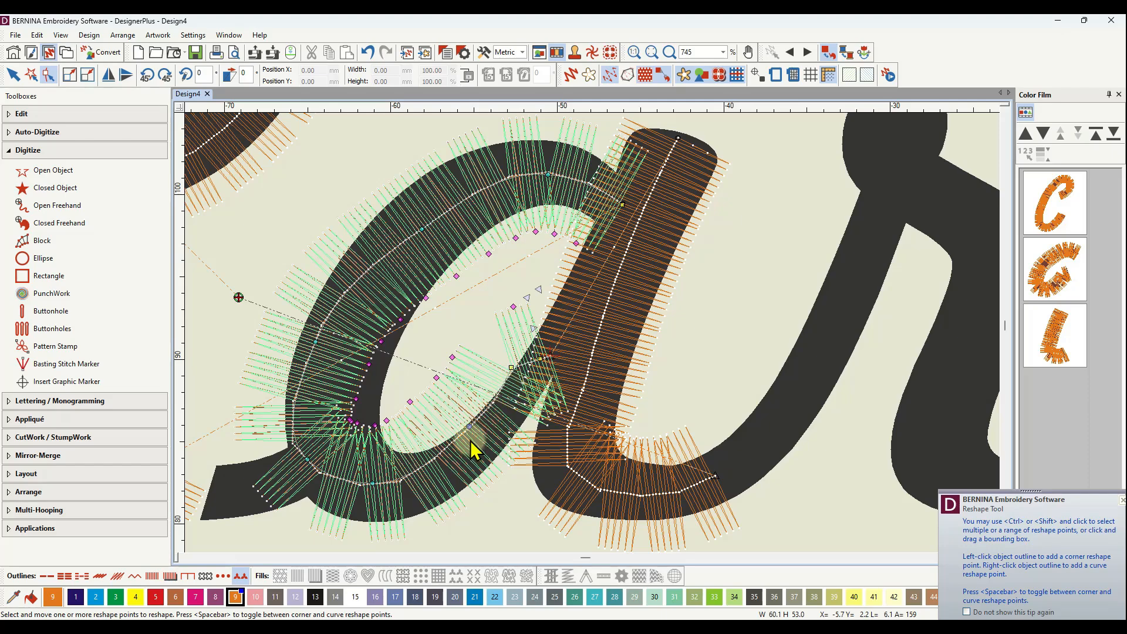
left_click(420, 229)
left_click_drag(421, 229, 421, 220)
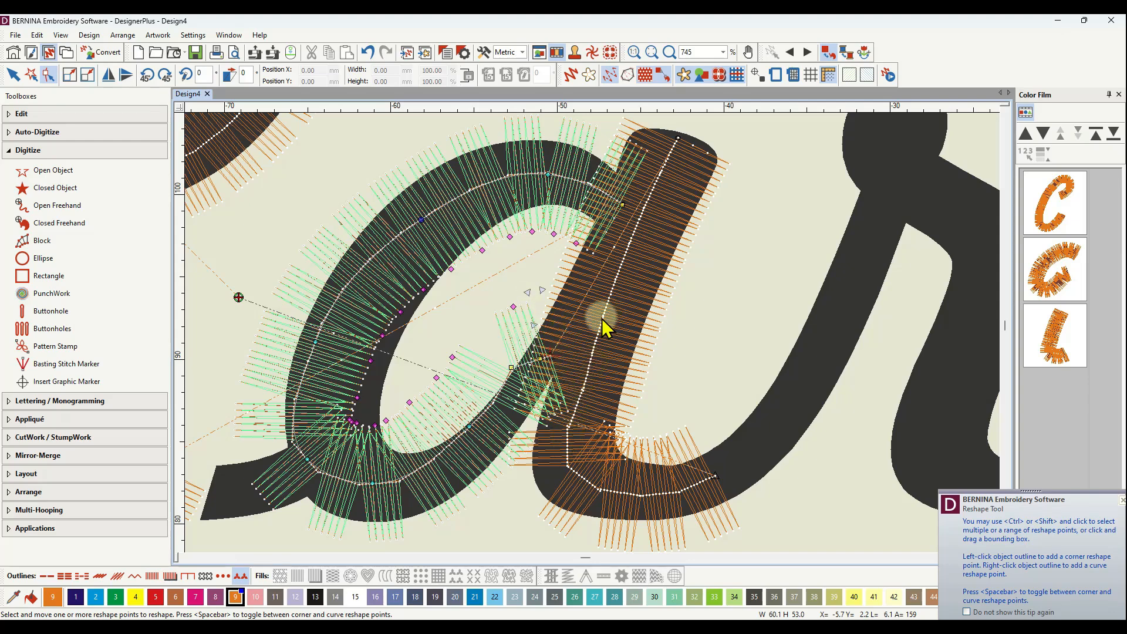
left_click(544, 173)
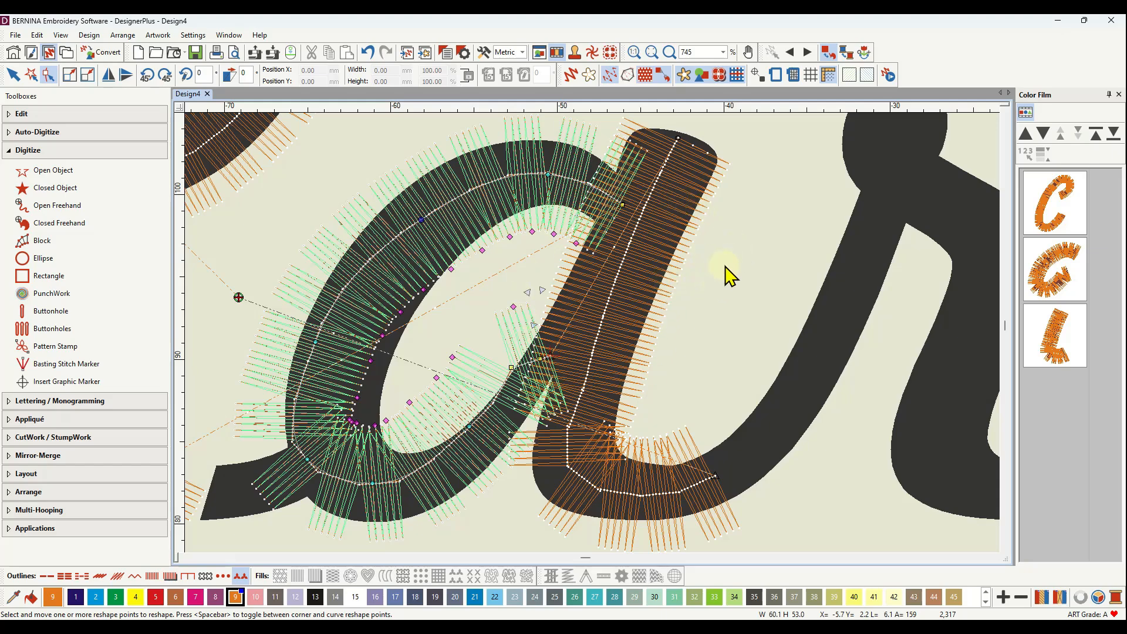
Step: Select the bowl and stem objects of the letter a together in the stitching sequence
scroll(594, 345, "down", 2)
scroll(594, 345, "down", 2)
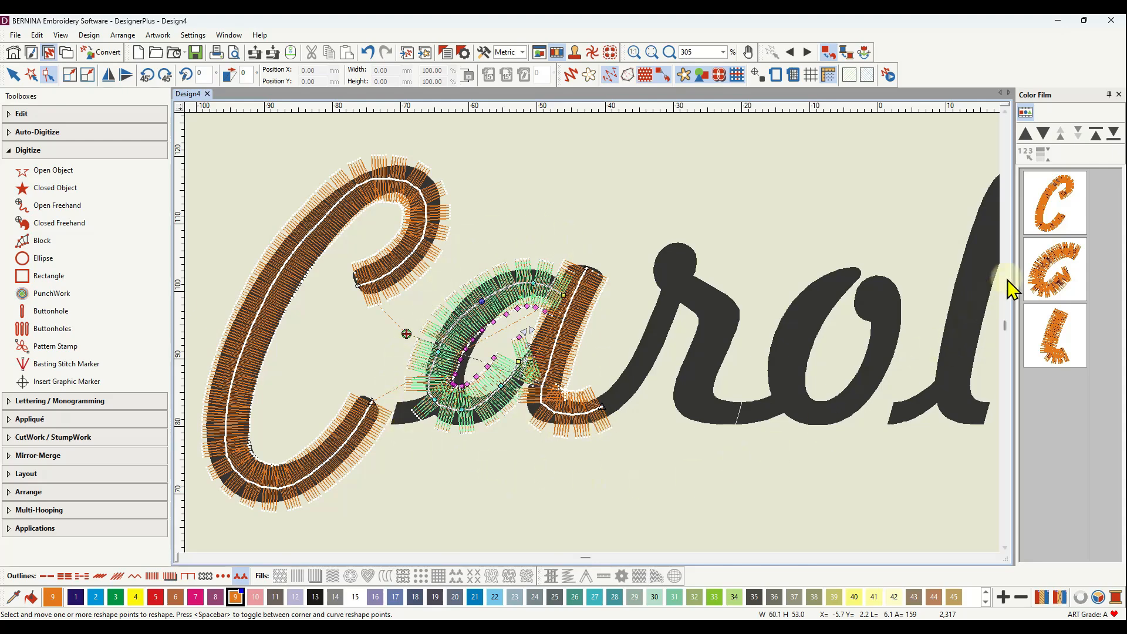
left_click(1045, 269)
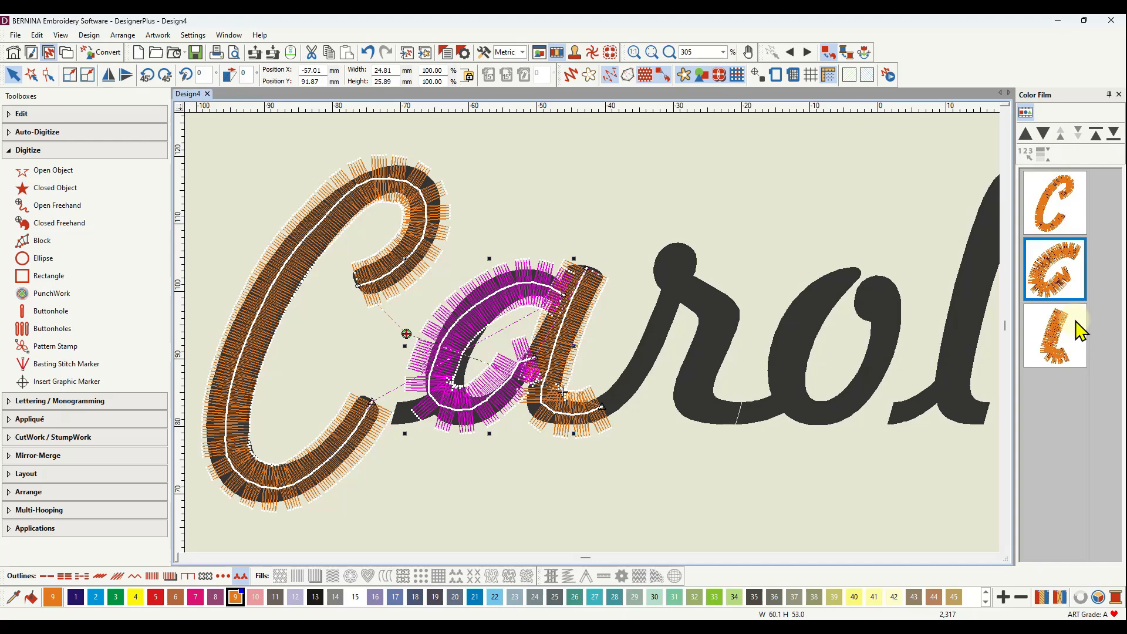
left_click(1066, 344, "ctrl")
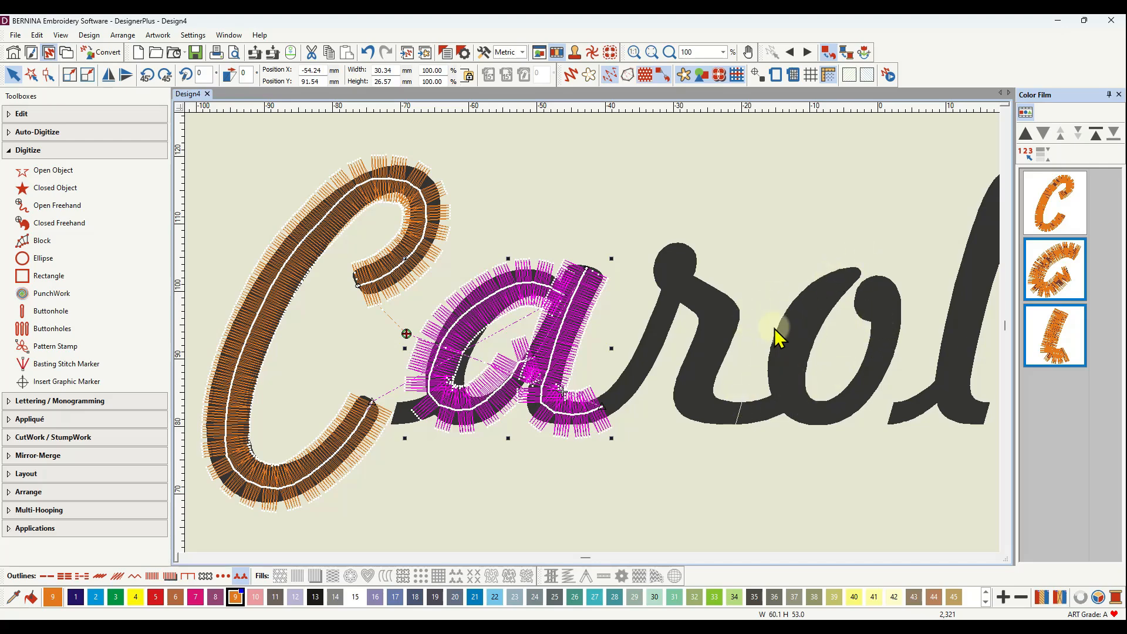
Step: Trace the letter o from its upper opening around the full stroke as a 9-point open object with the Pattern Run fringe outline
left_click(46, 173)
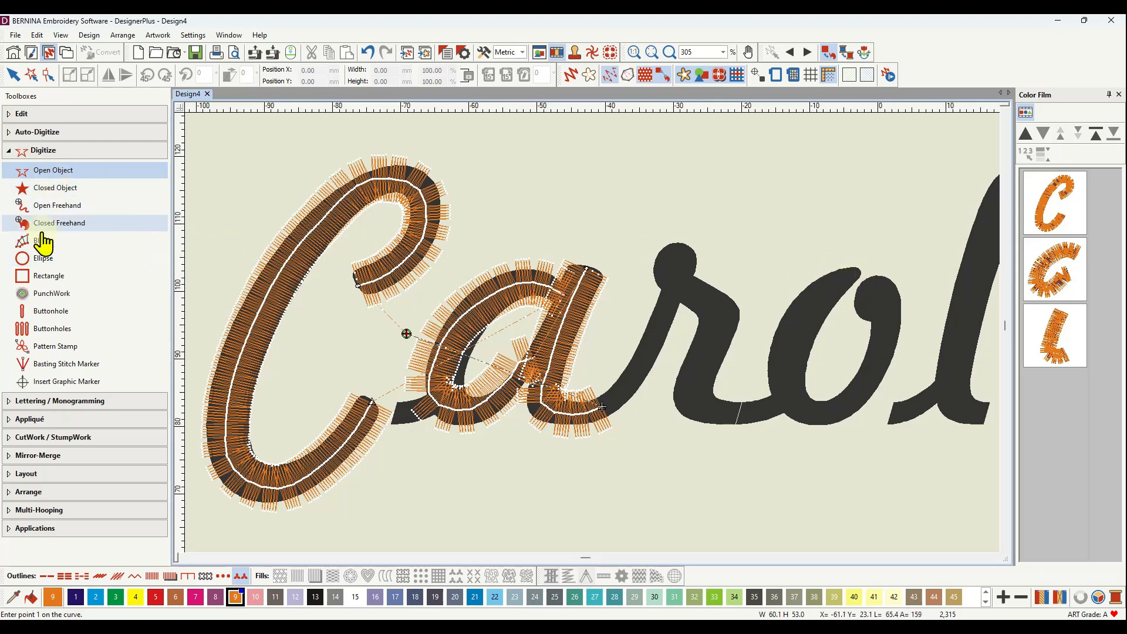
left_click(242, 576)
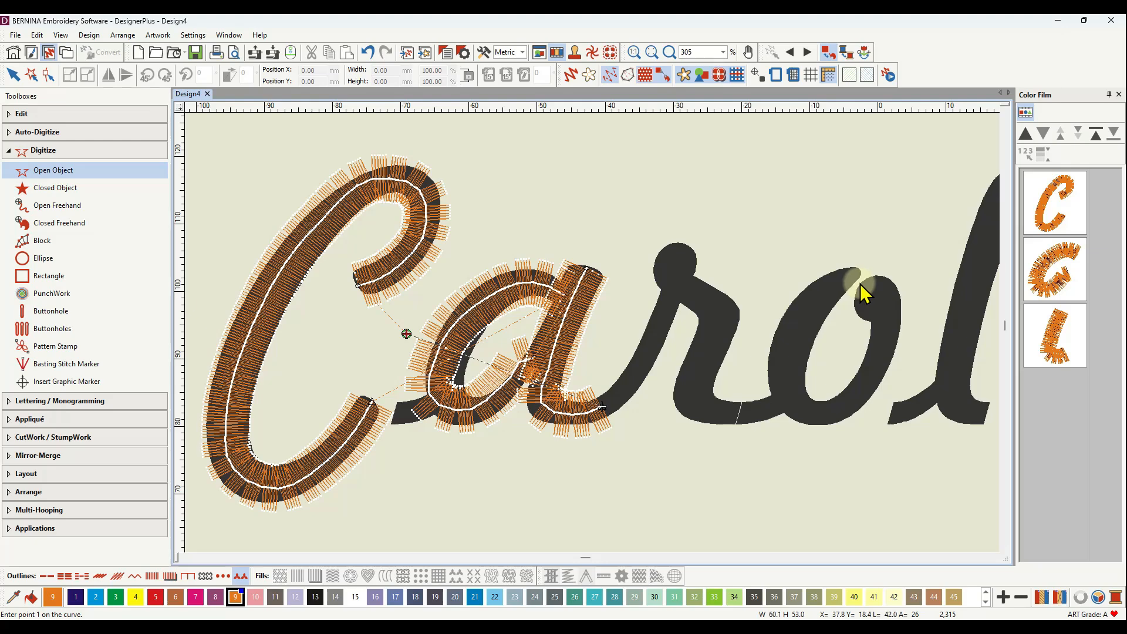
left_click(824, 290)
left_click(787, 341)
left_click(786, 398)
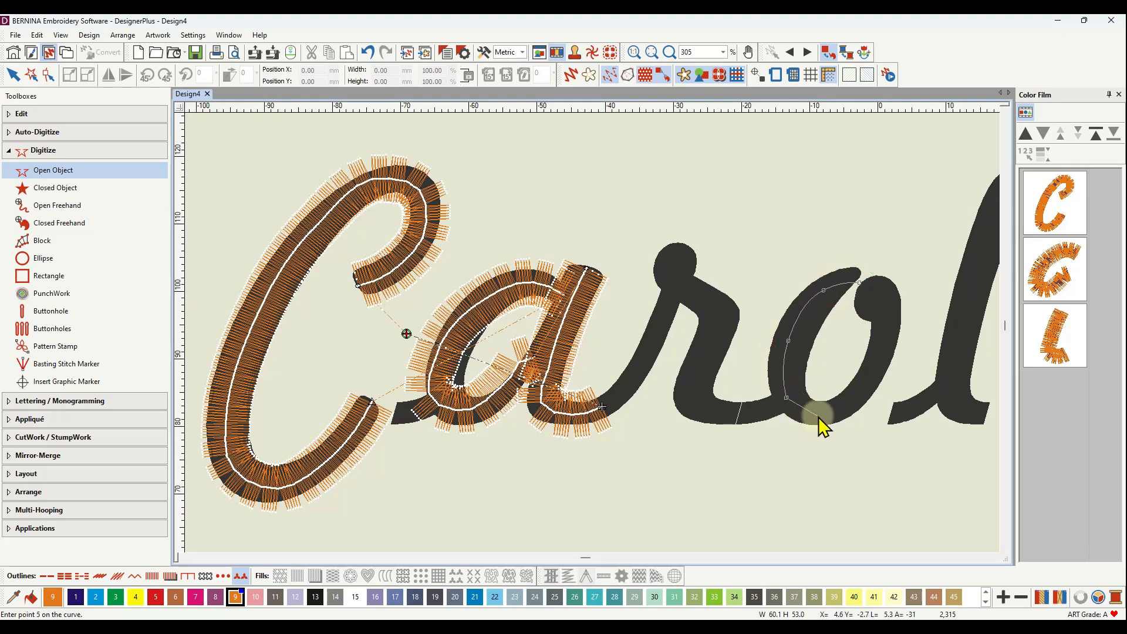
left_click(817, 416)
left_click(864, 388)
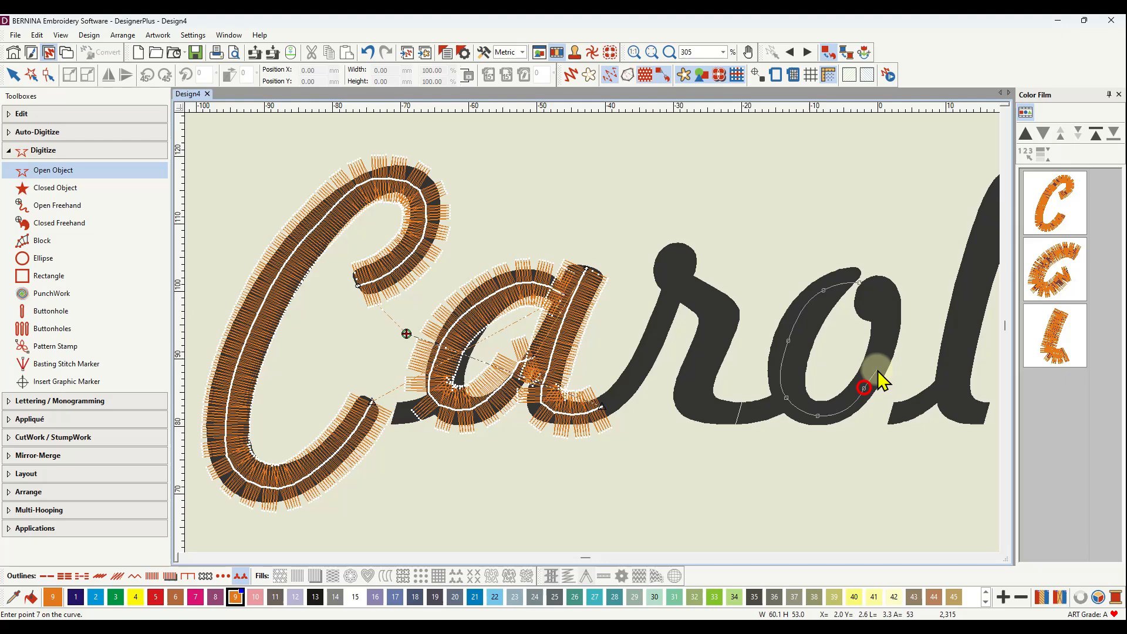
left_click(887, 341)
left_click(878, 296)
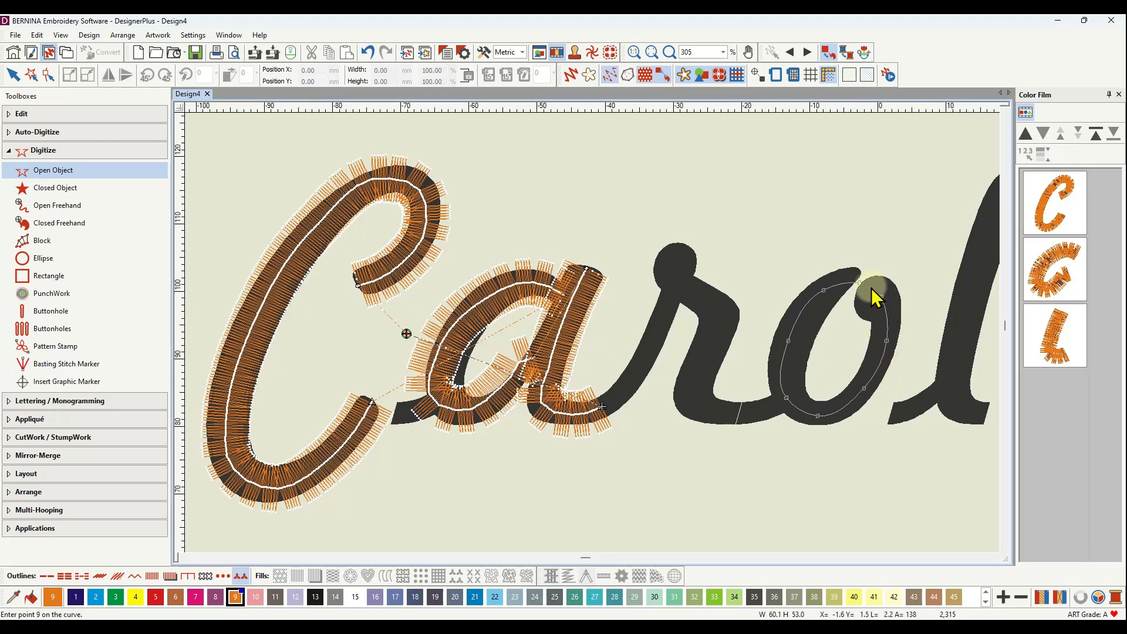
left_click(866, 284)
key("Return")
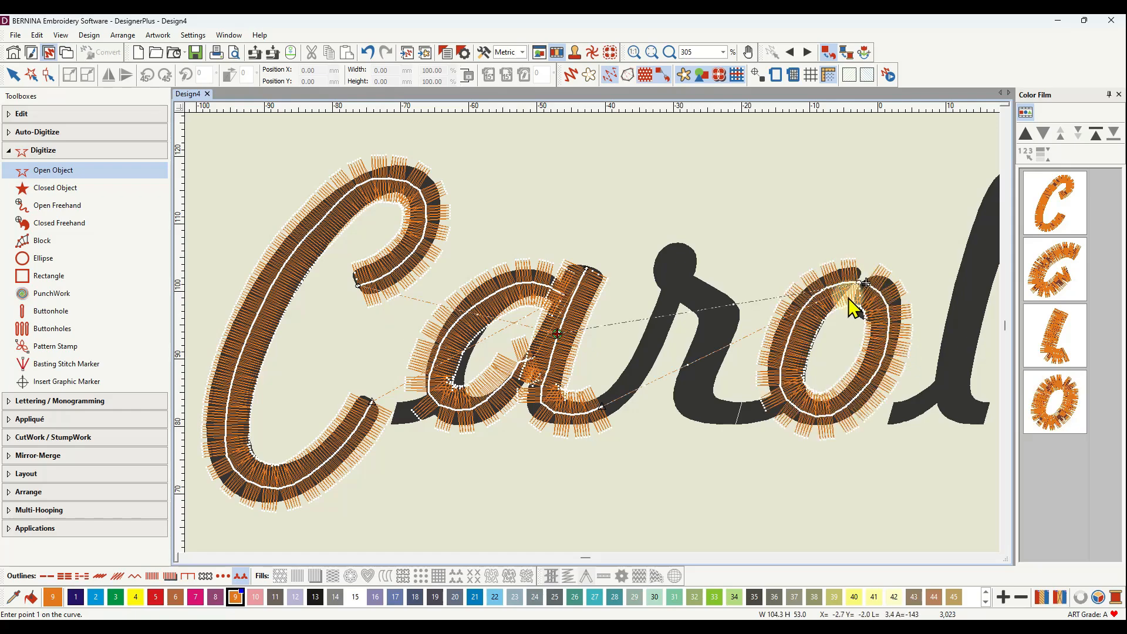
Step: Reshape the letter o by moving its end point onto the start point at the upper opening
scroll(868, 294, "up", 2)
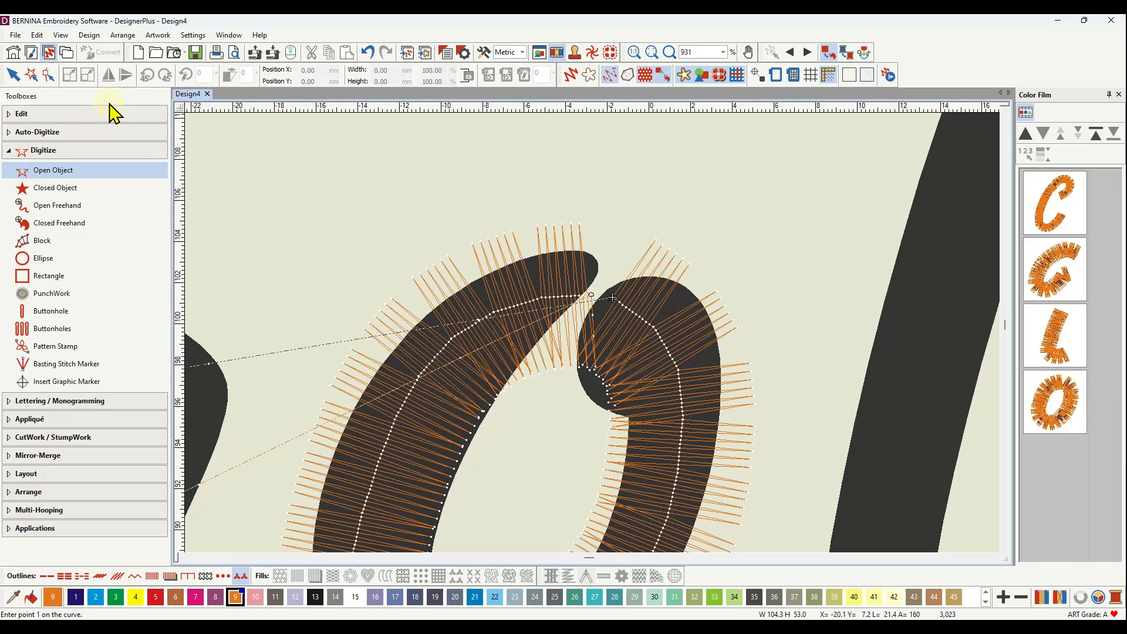
left_click(1057, 403)
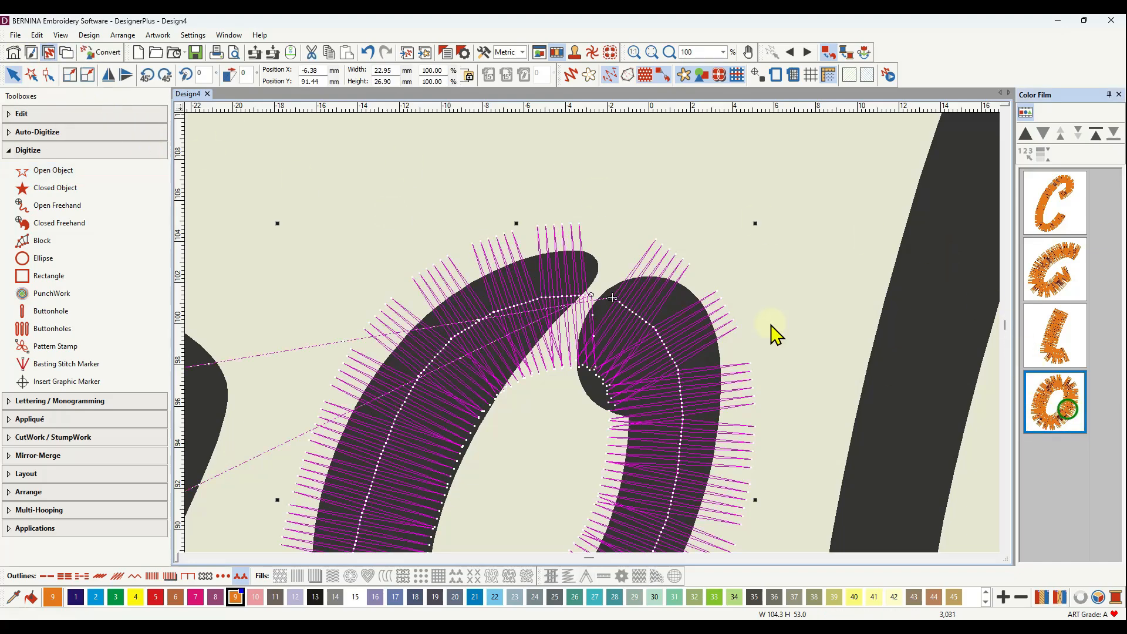
left_click(49, 75)
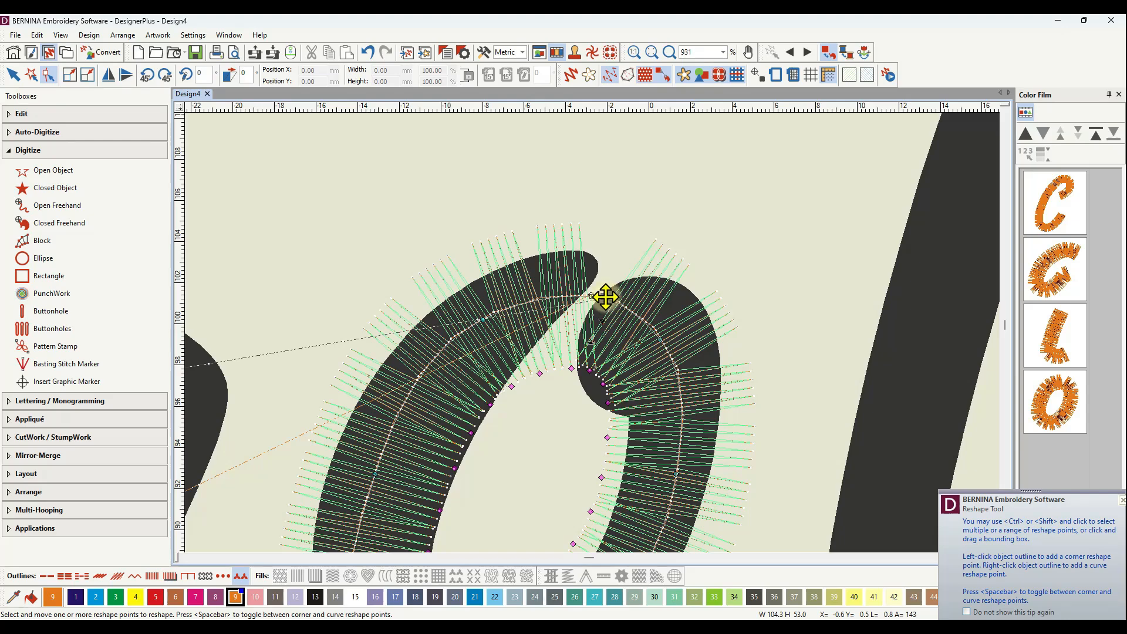
left_click_drag(596, 296, 593, 296)
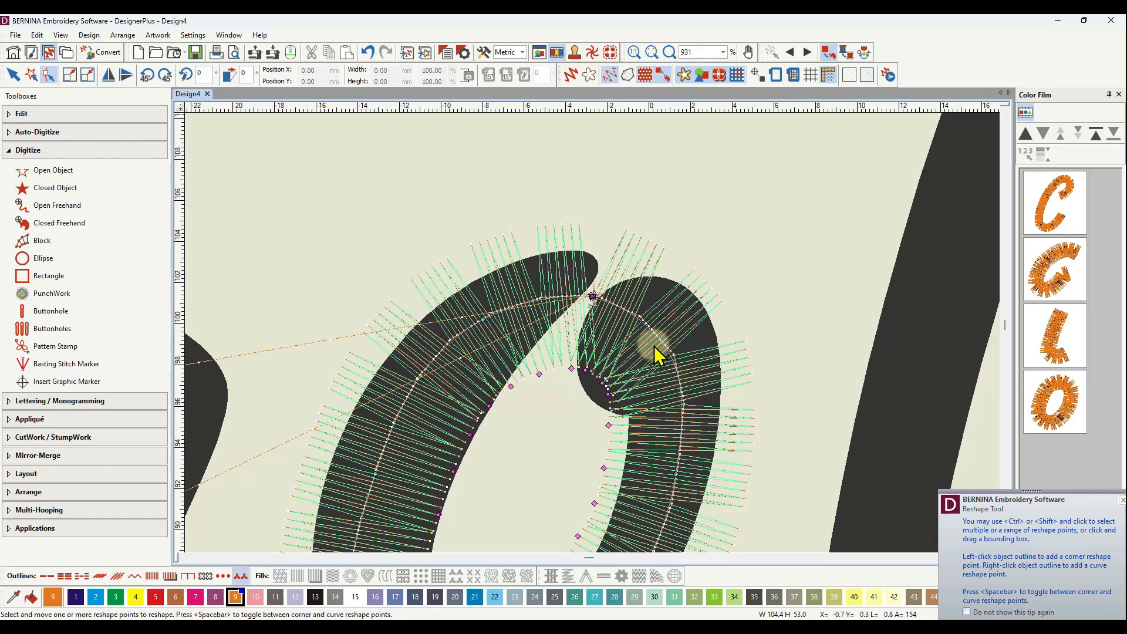
scroll(604, 357, "down", 4)
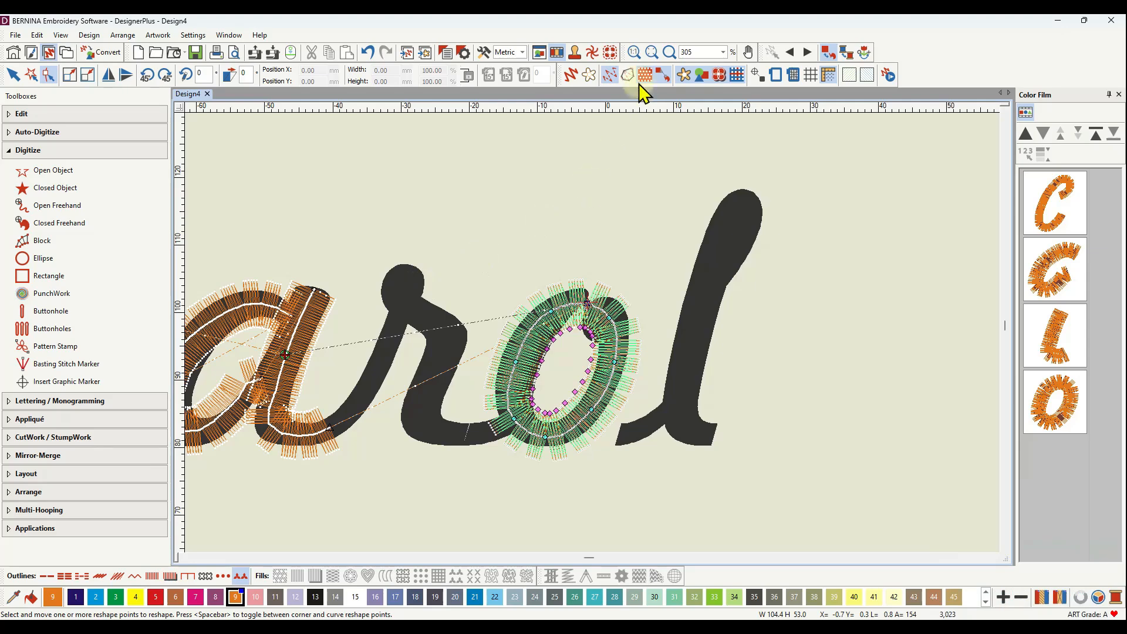
left_click(635, 53)
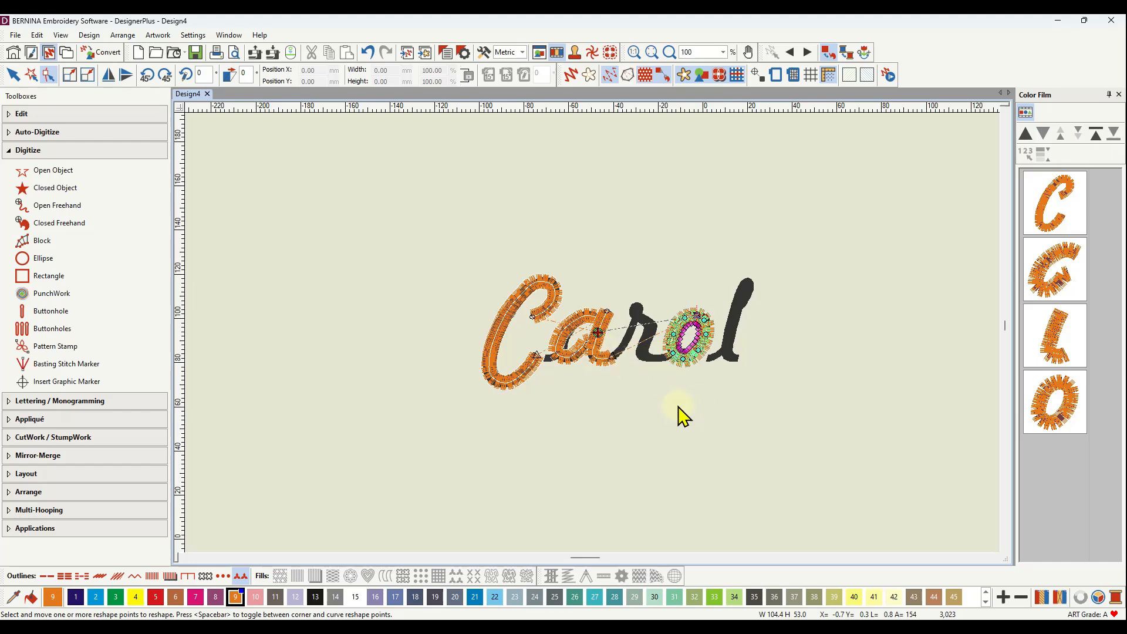
scroll(661, 347, "up", 5)
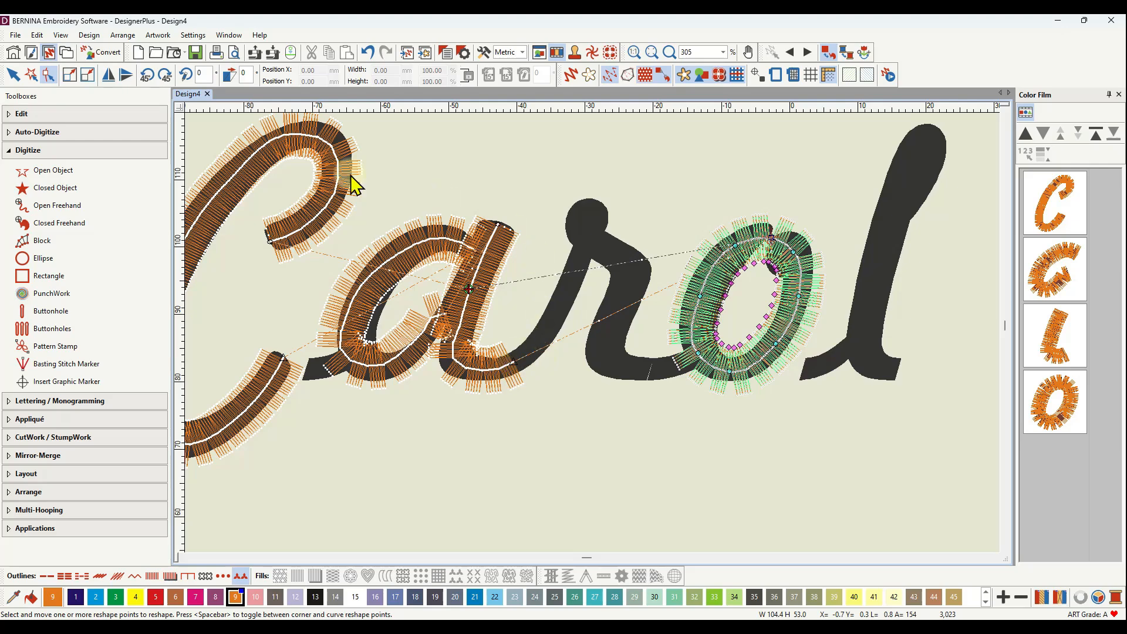
left_click(634, 452)
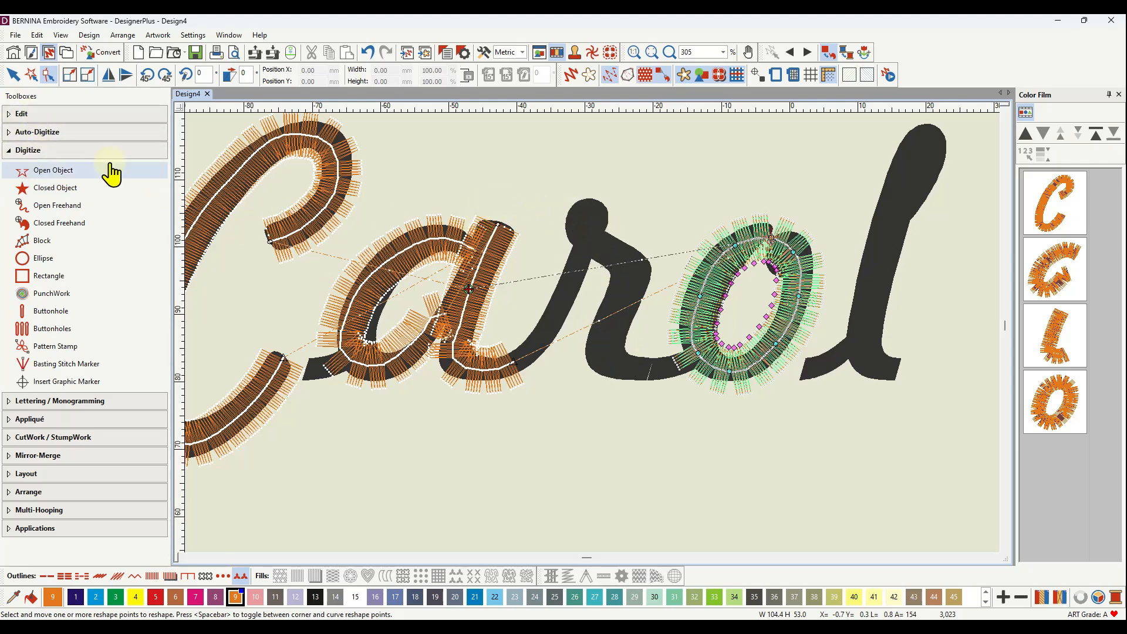
Step: Trace the upstroke of the r from the end of the a to the r's upper tip as a 4-point open object
left_click(53, 170)
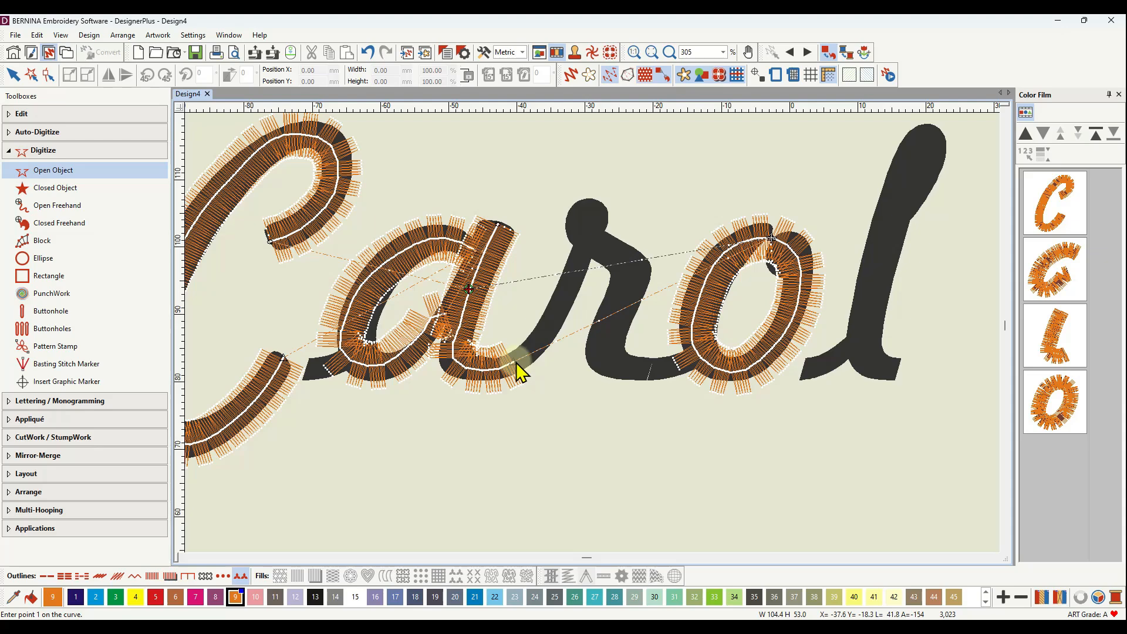
left_click(515, 362)
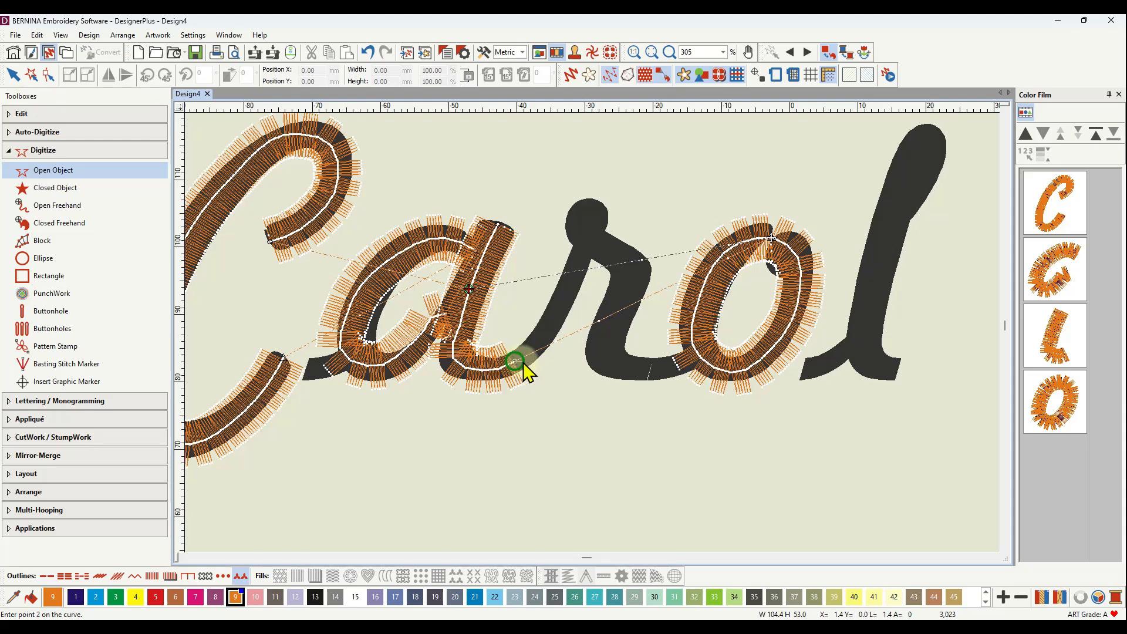
left_click(543, 339)
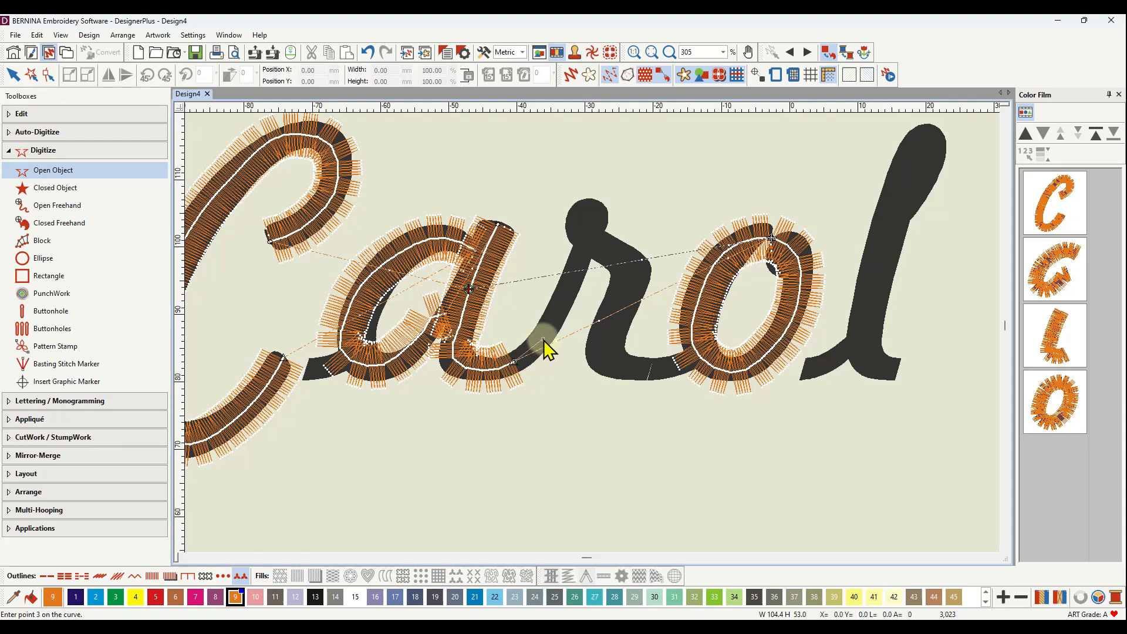
left_click(564, 299)
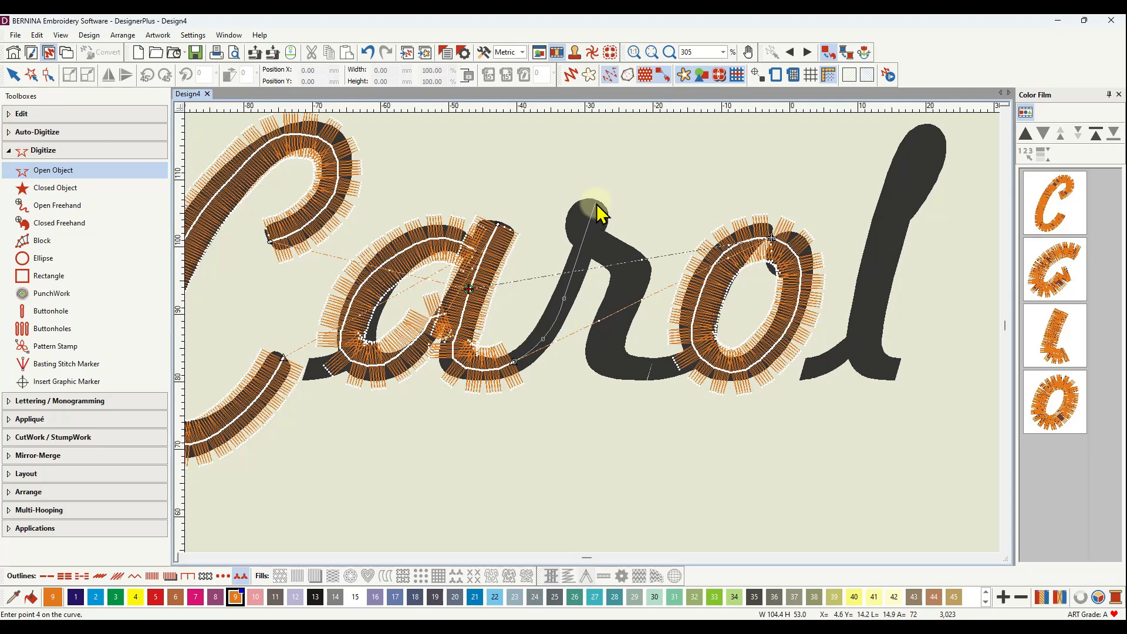
left_click(596, 204)
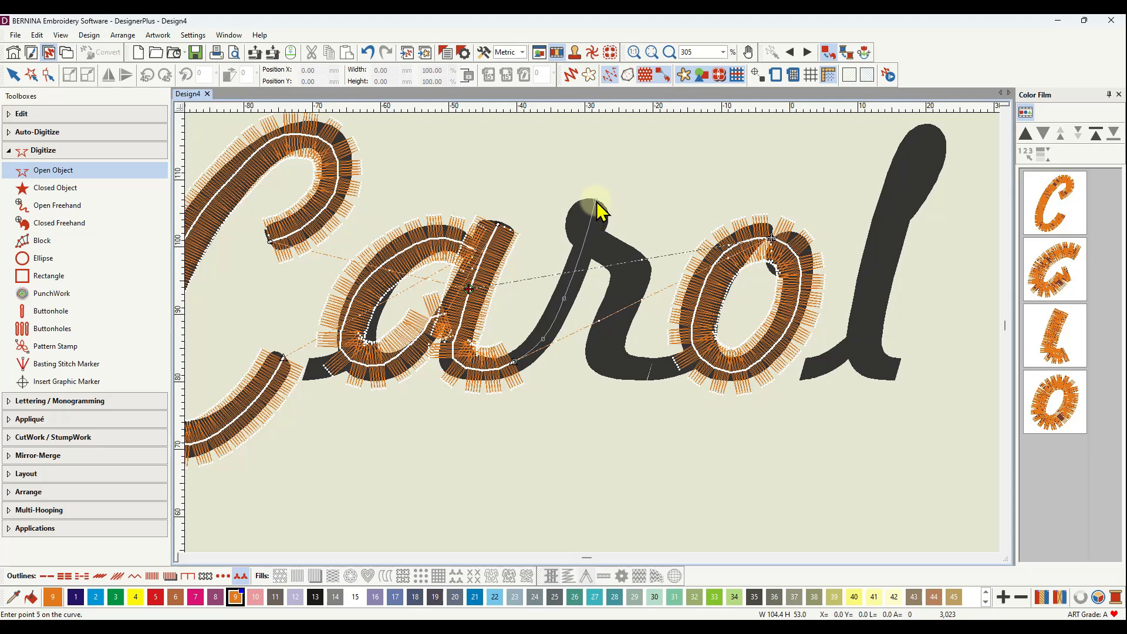
key("Return")
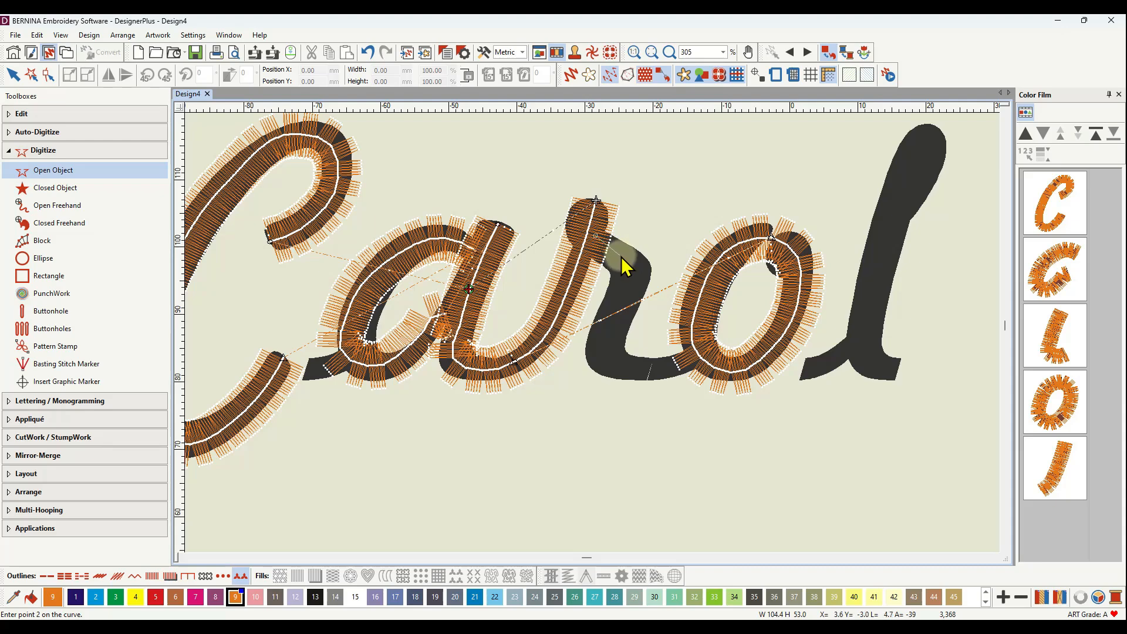
Step: Trace the shoulder, downstroke and lower hook of the r, ending beside the o, as an 8-point open object
left_click(620, 255)
left_click(634, 266)
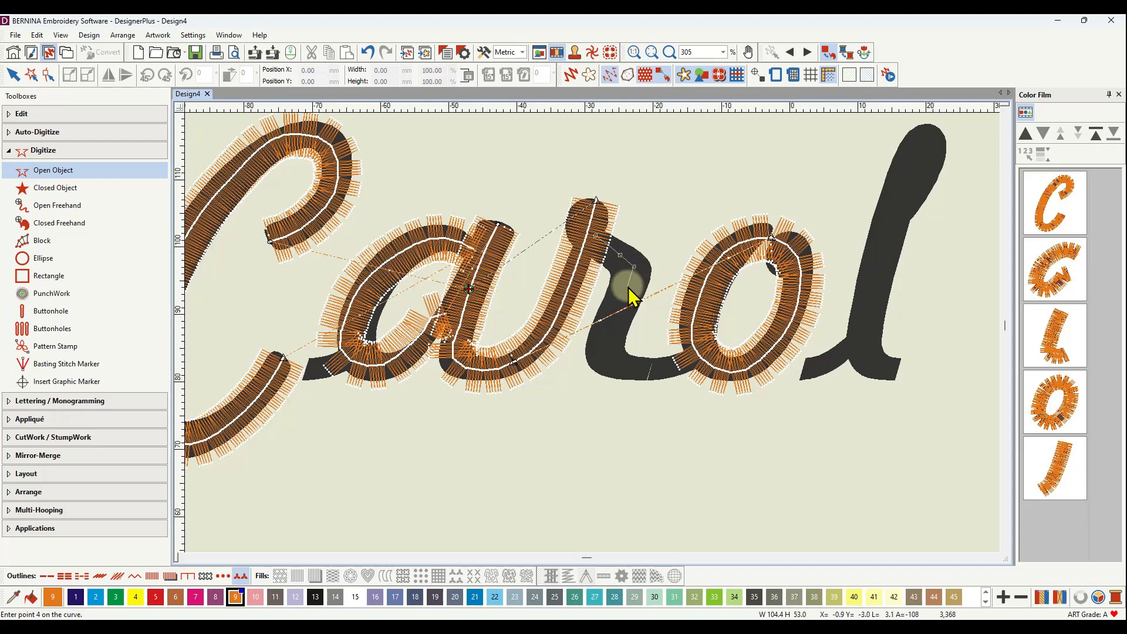
left_click(626, 292)
left_click(605, 334)
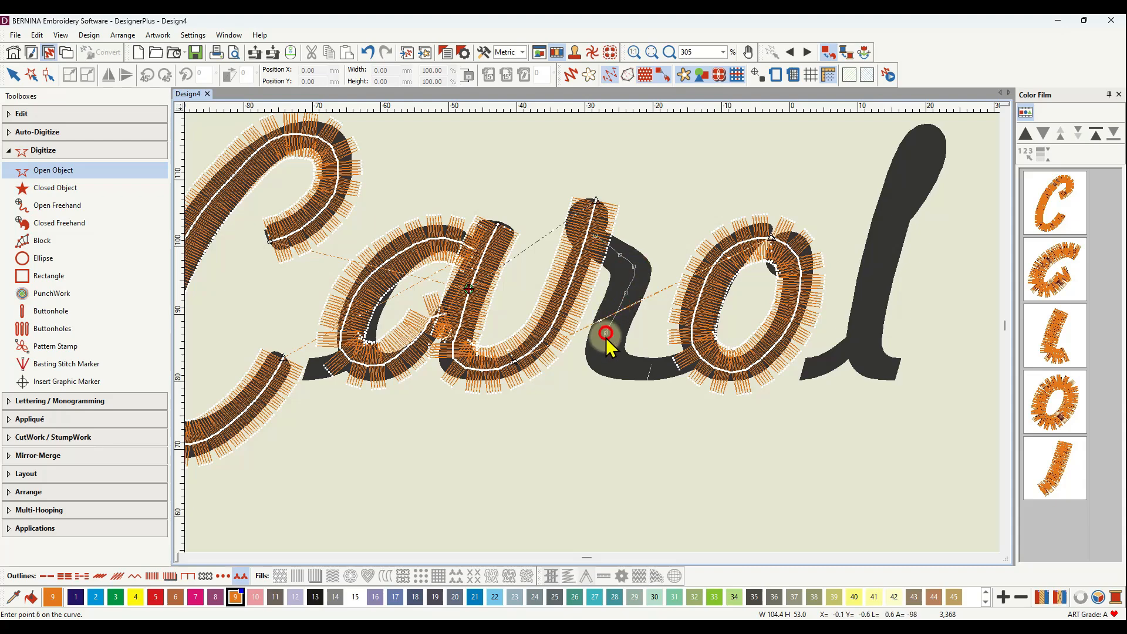
left_click(605, 358)
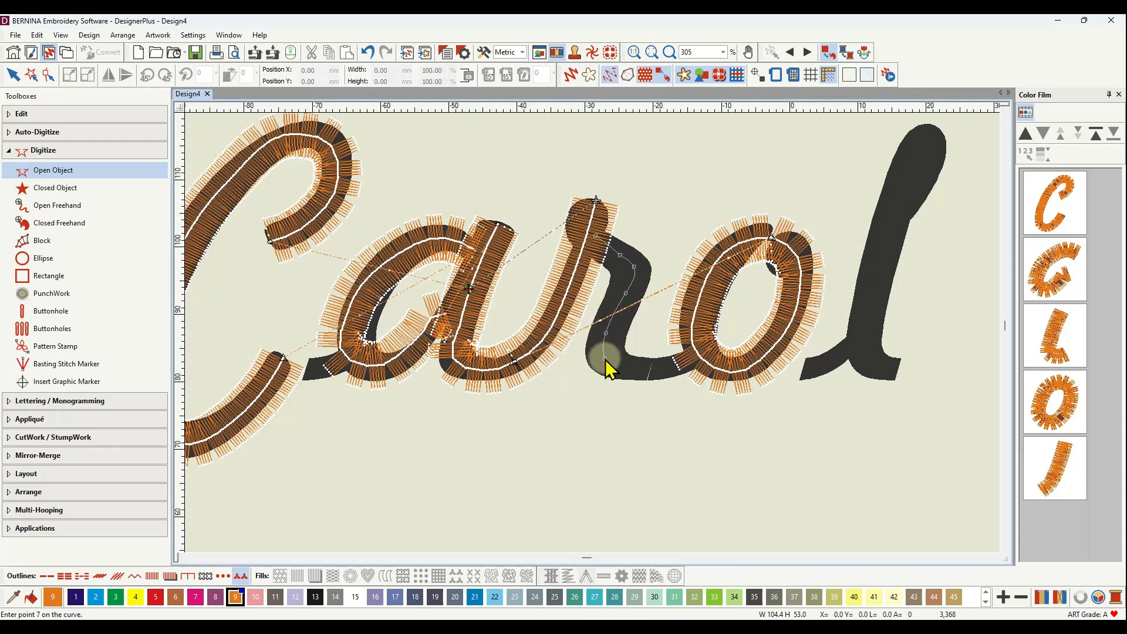
left_click(622, 370)
left_click(663, 367)
key("Return")
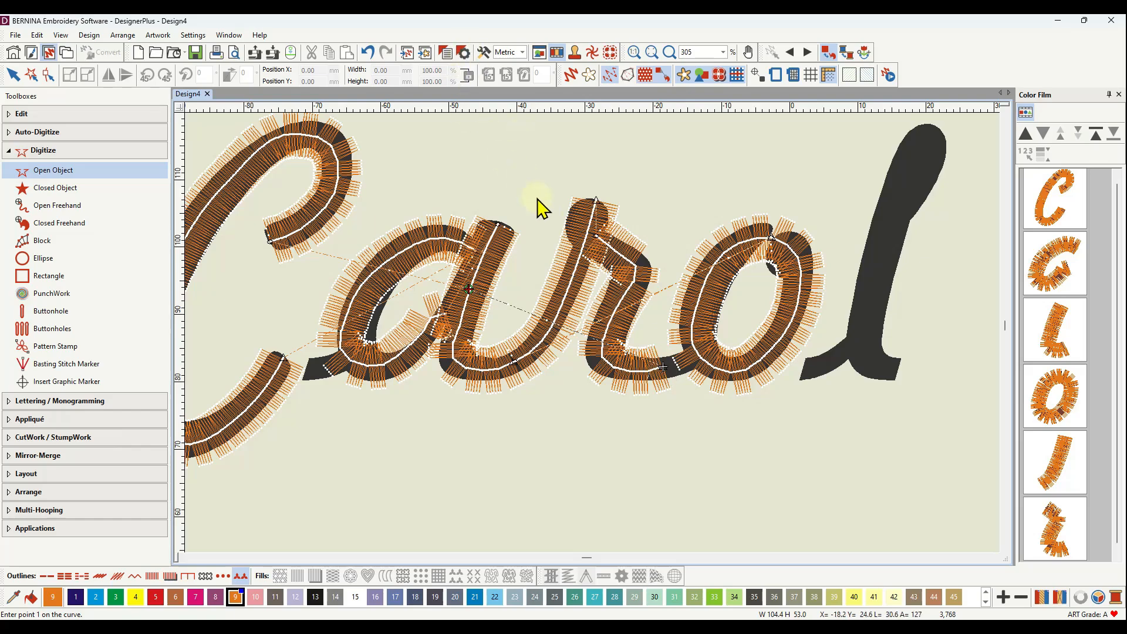
scroll(600, 241, "up", 6)
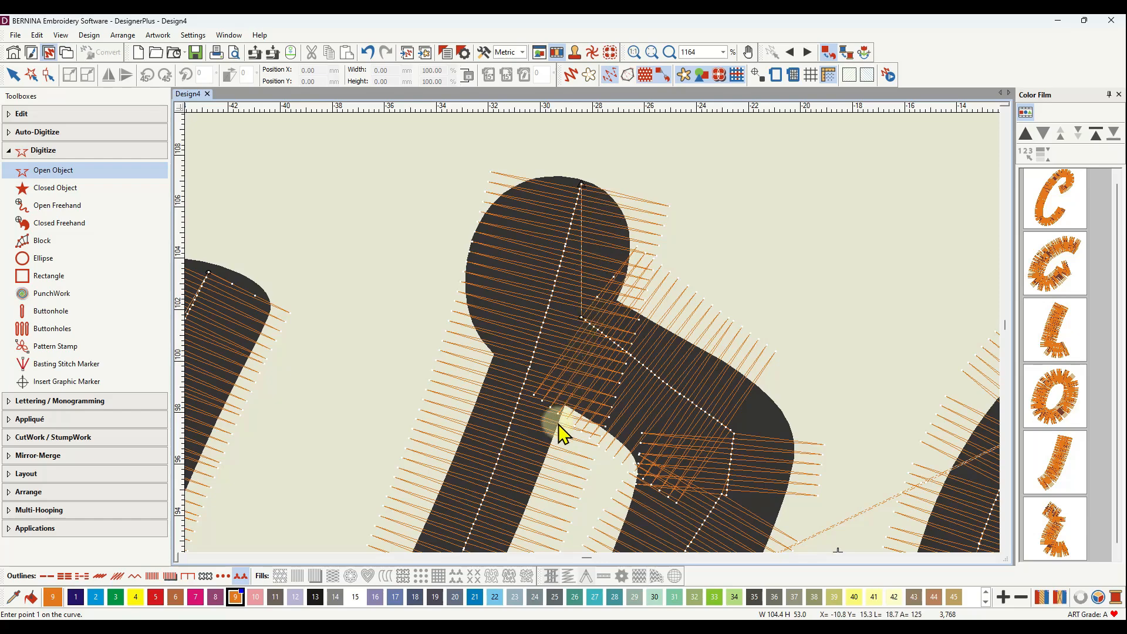
Step: Move the shoulder-and-hook stroke of the r one position earlier in the stitching order, ahead of the r's upstroke
scroll(599, 352, "down", 5)
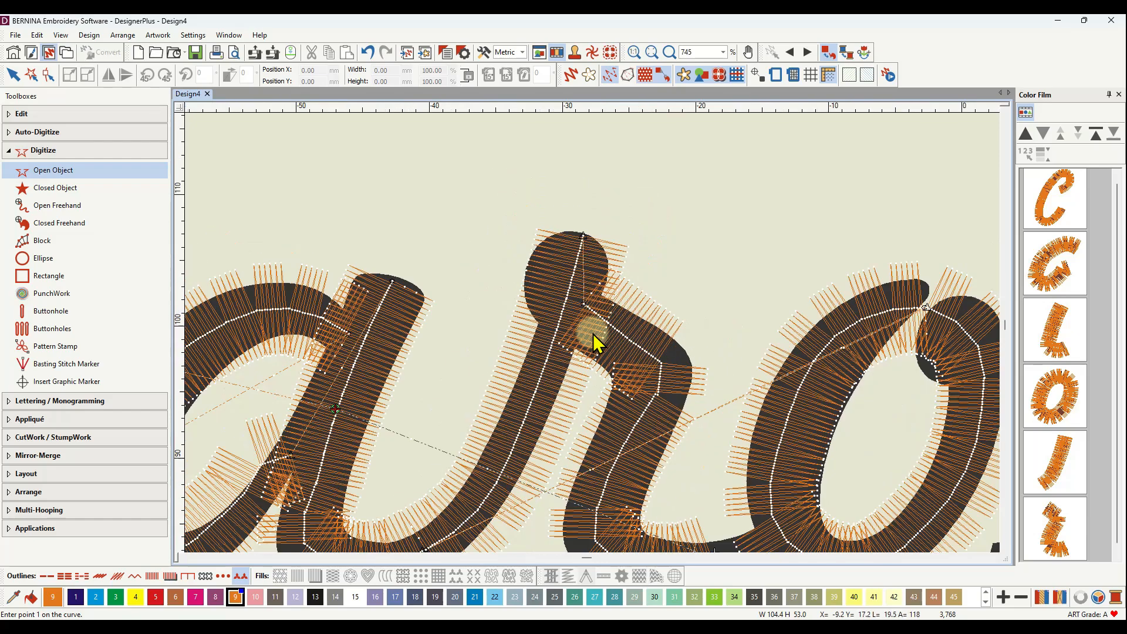
scroll(593, 333, "up", 1)
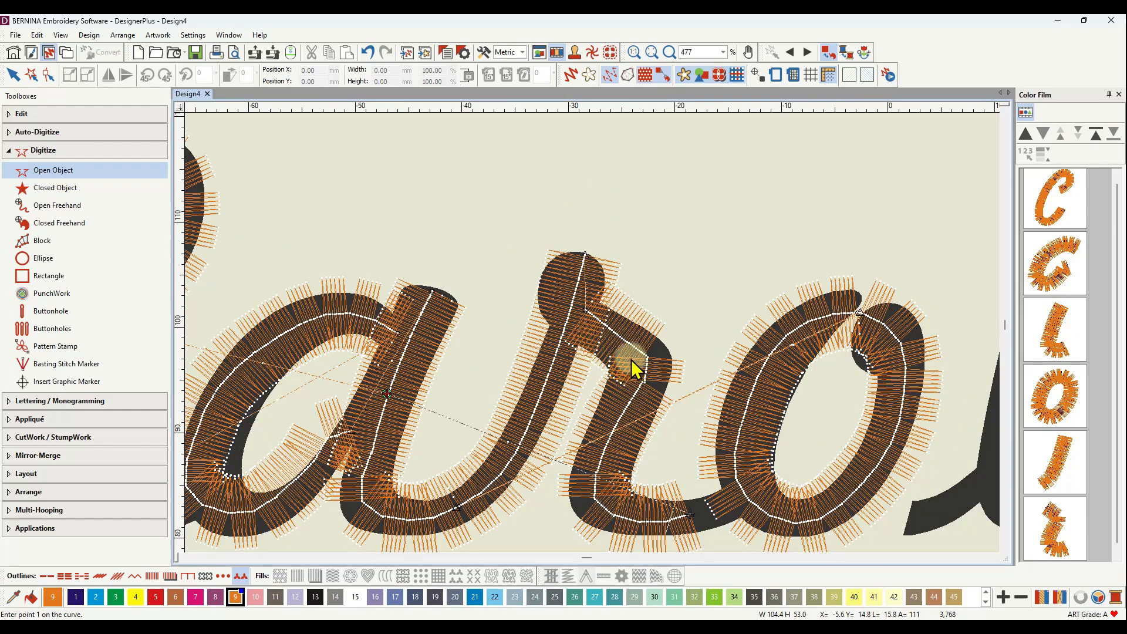
left_click(1066, 528)
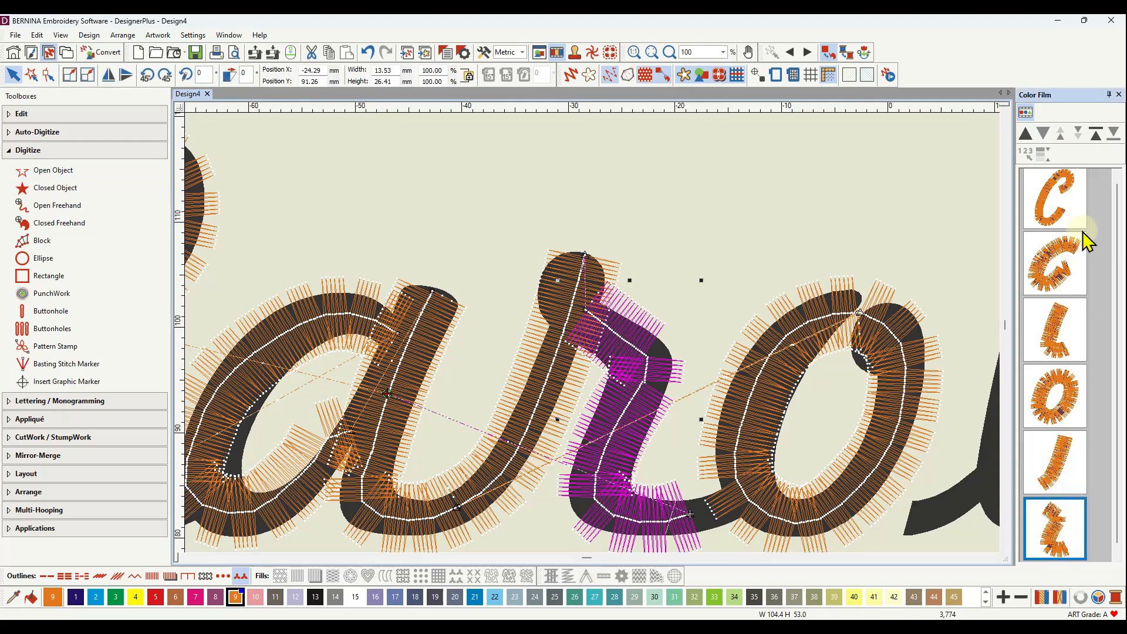
left_click(1026, 135)
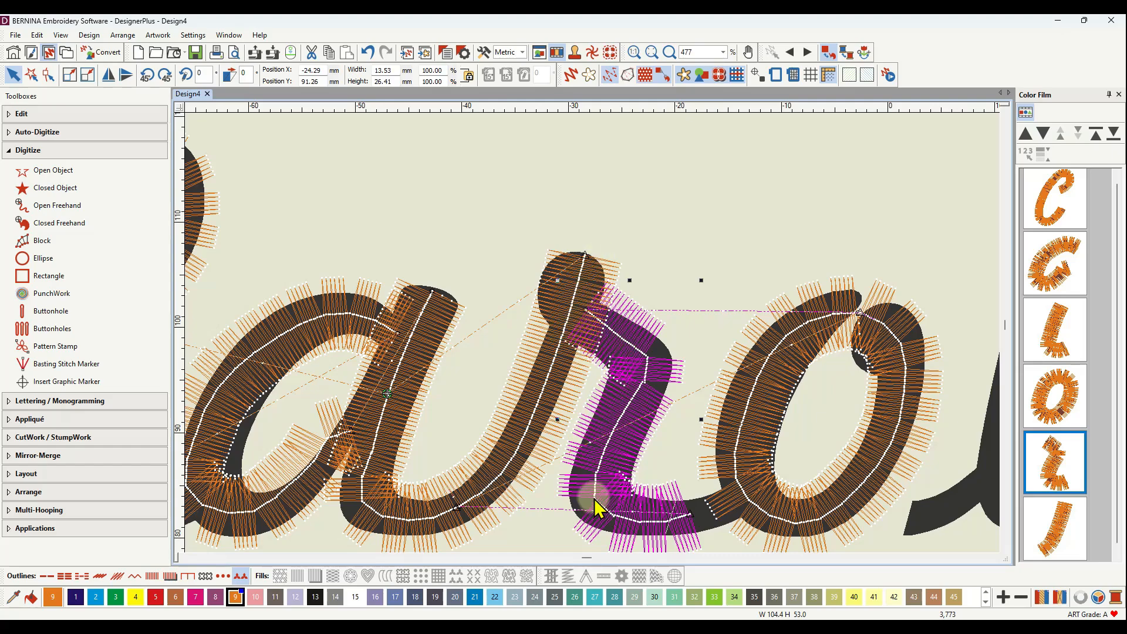
Step: Trace the letter l from its upper tip down the stem to the end of its lower hook as a 4-point open object
scroll(837, 410, "down", 1)
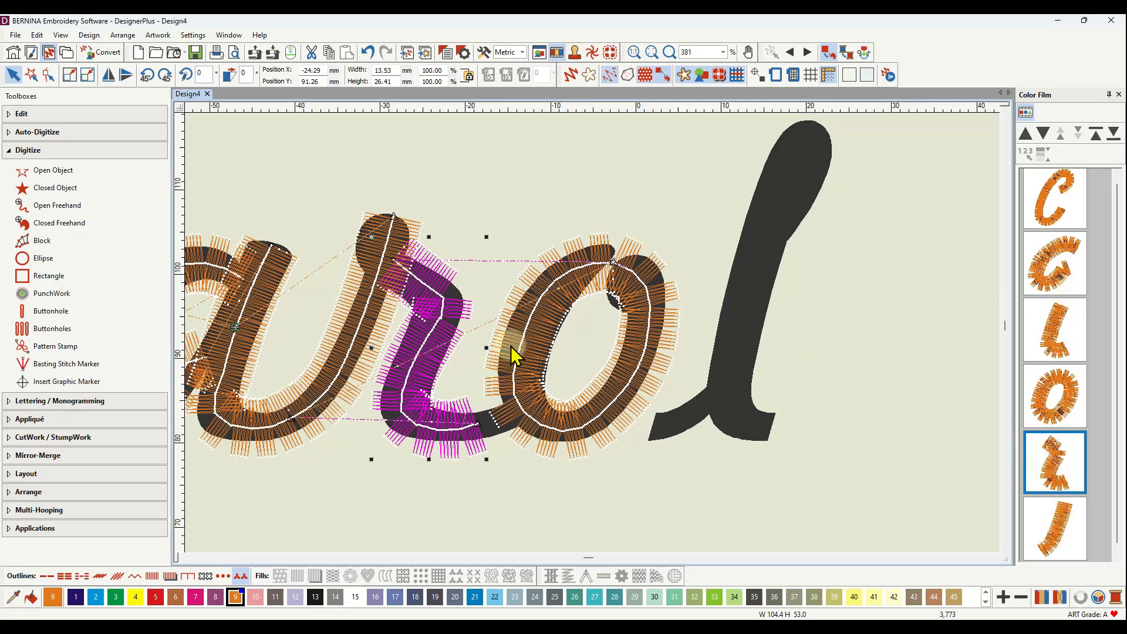
left_click(525, 209)
left_click(41, 169)
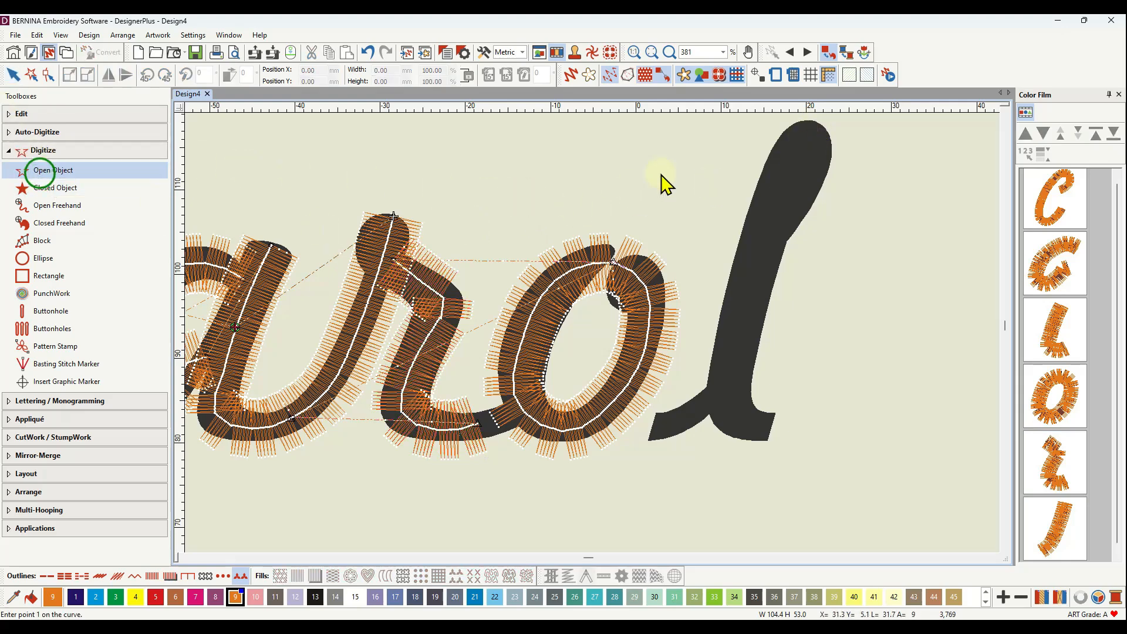
left_click(812, 125)
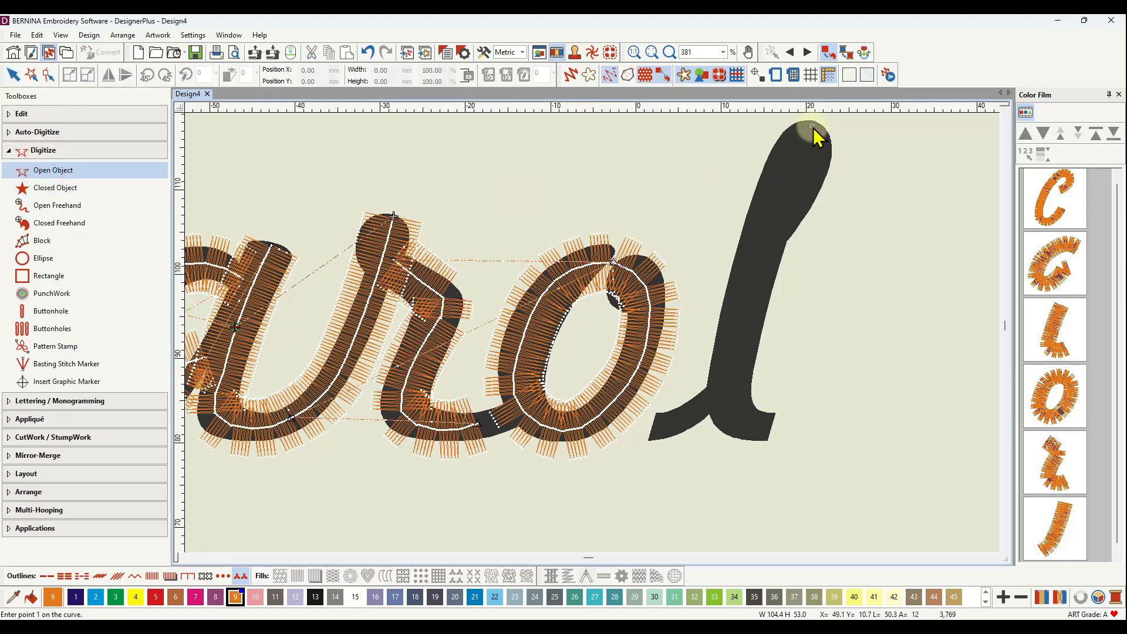
left_click(739, 317)
left_click(721, 418)
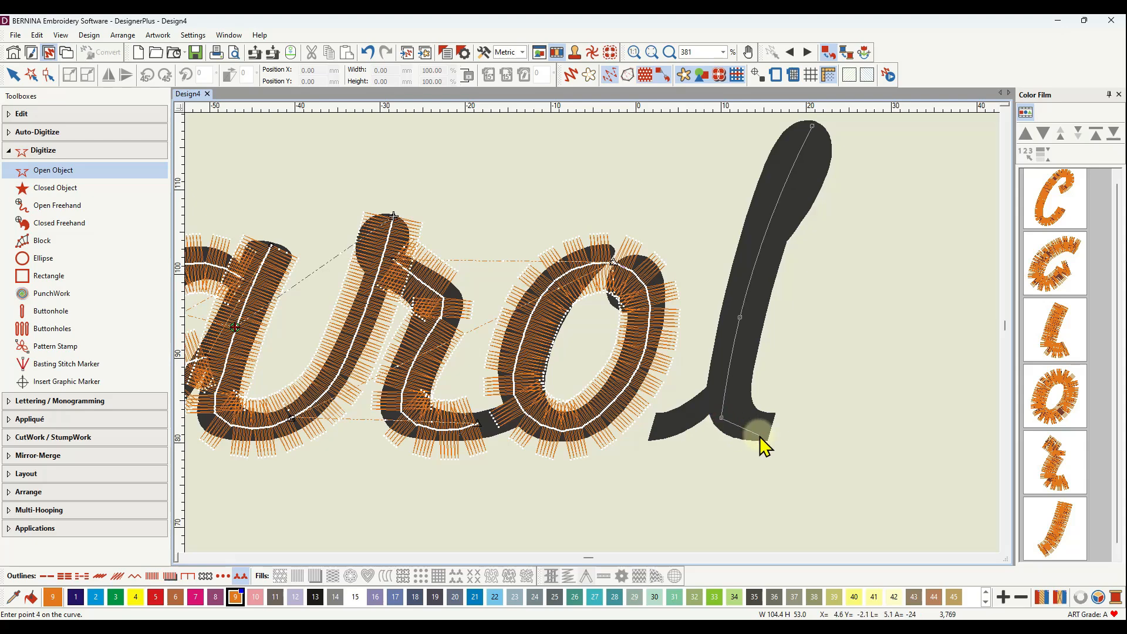
right_click(769, 427)
key("Return")
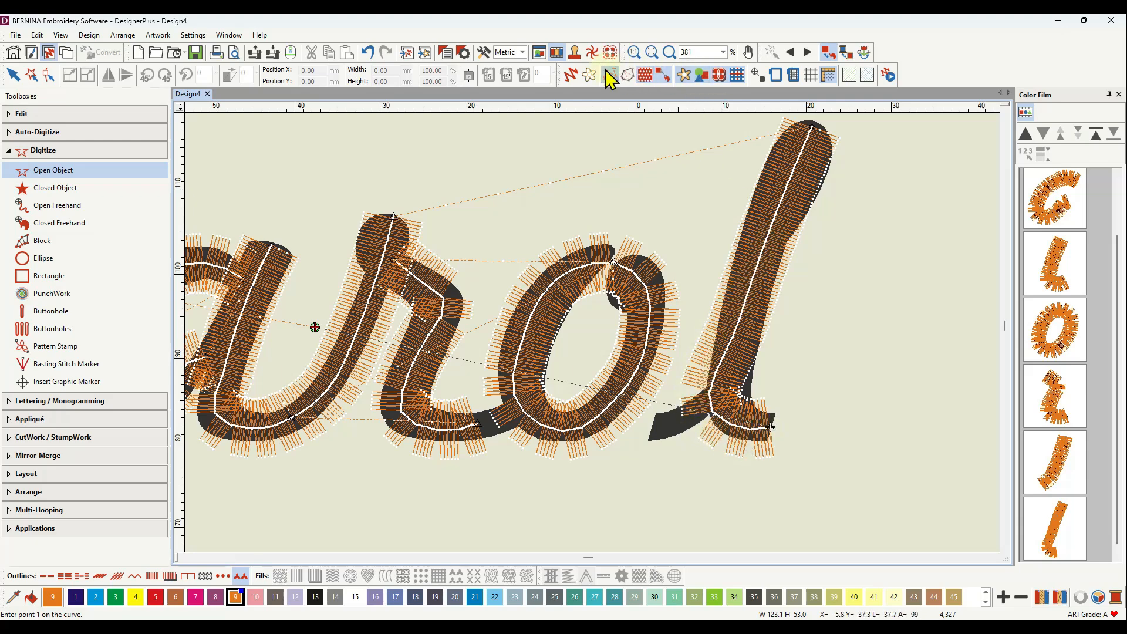
Step: Show the design in artistic view and examine the fringe stitching across the whole name
left_click(570, 75)
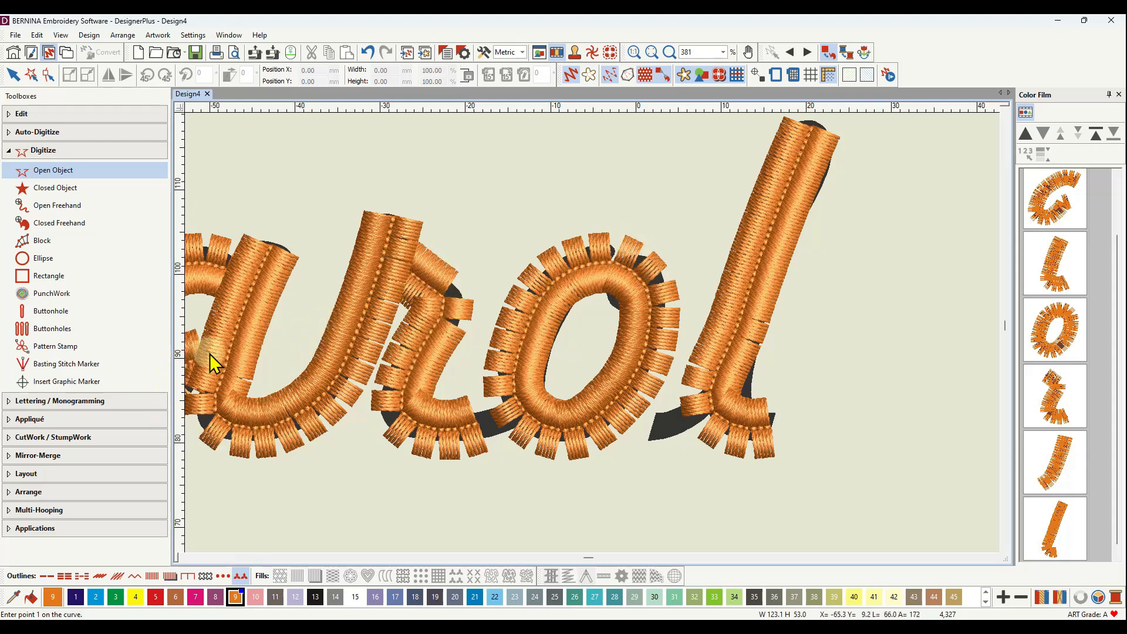
scroll(229, 309, "down", 2)
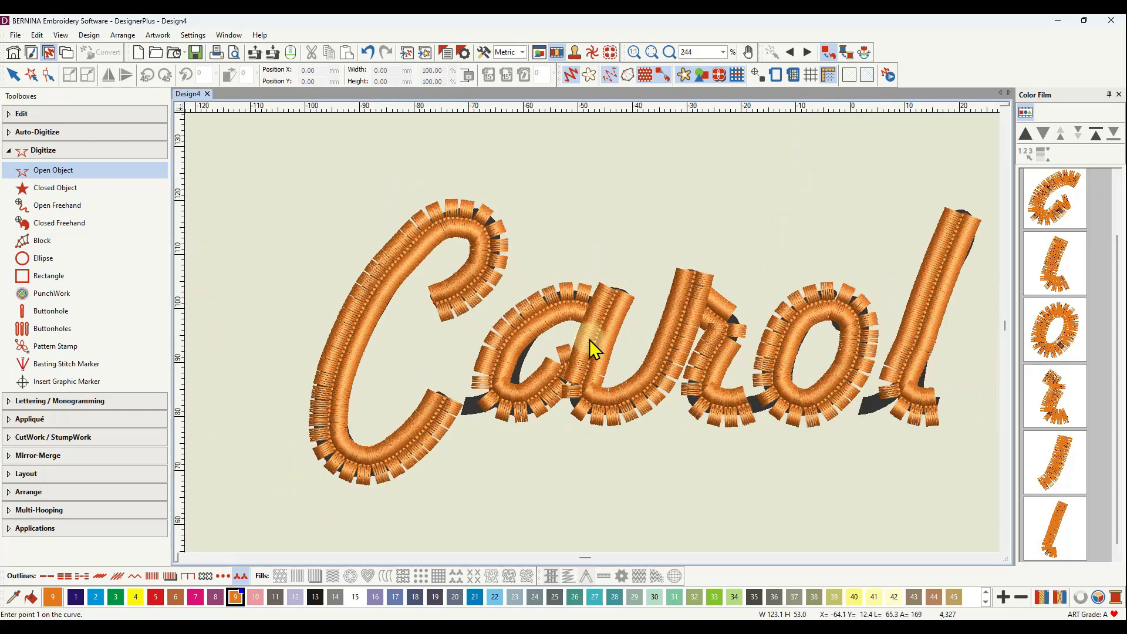